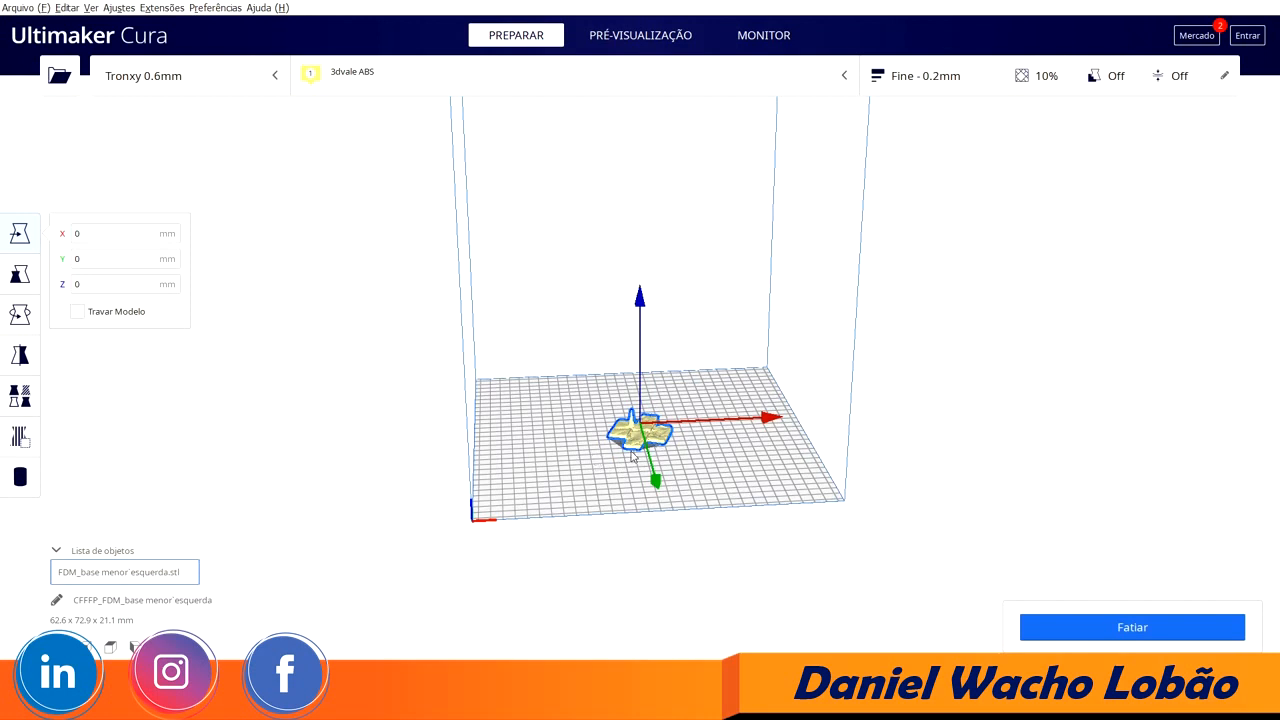
Scale the FDM_base menor esquerda.stl model uniformly to 400%
scroll(632, 456, "up", 5)
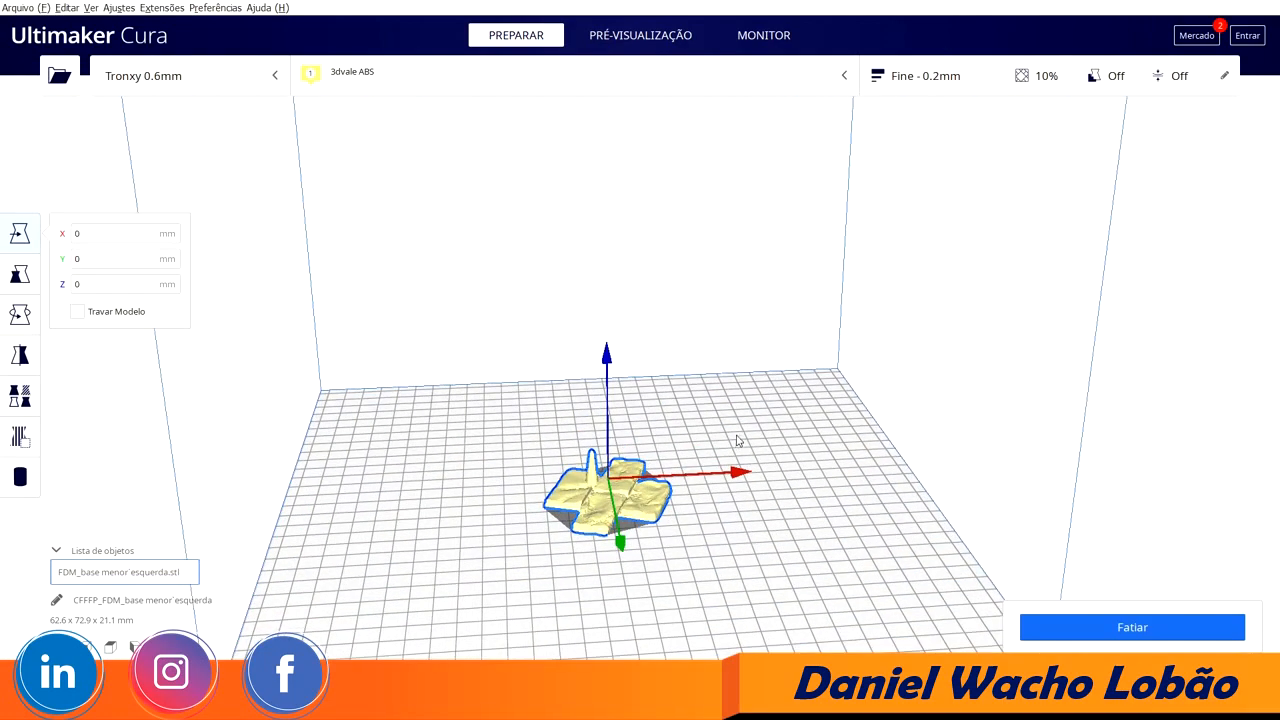
scroll(740, 443, "up", 4)
scroll(652, 425, "up", 3)
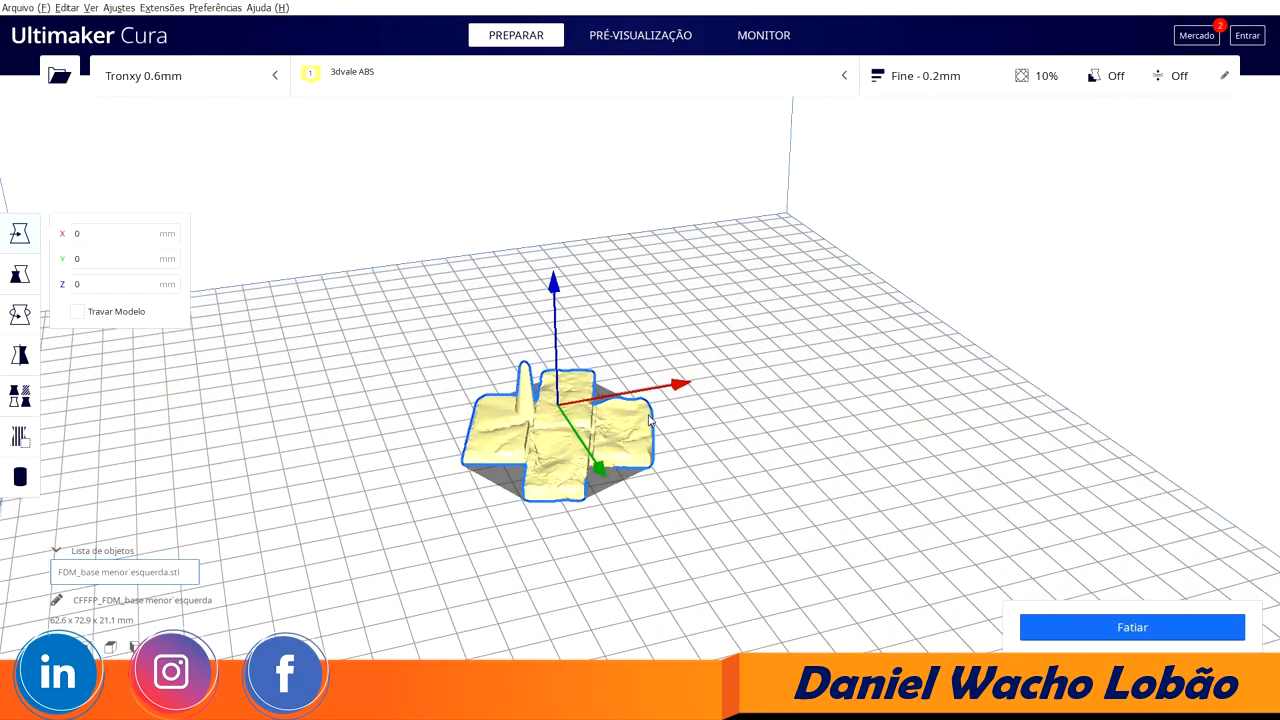
scroll(688, 480, "up", 4)
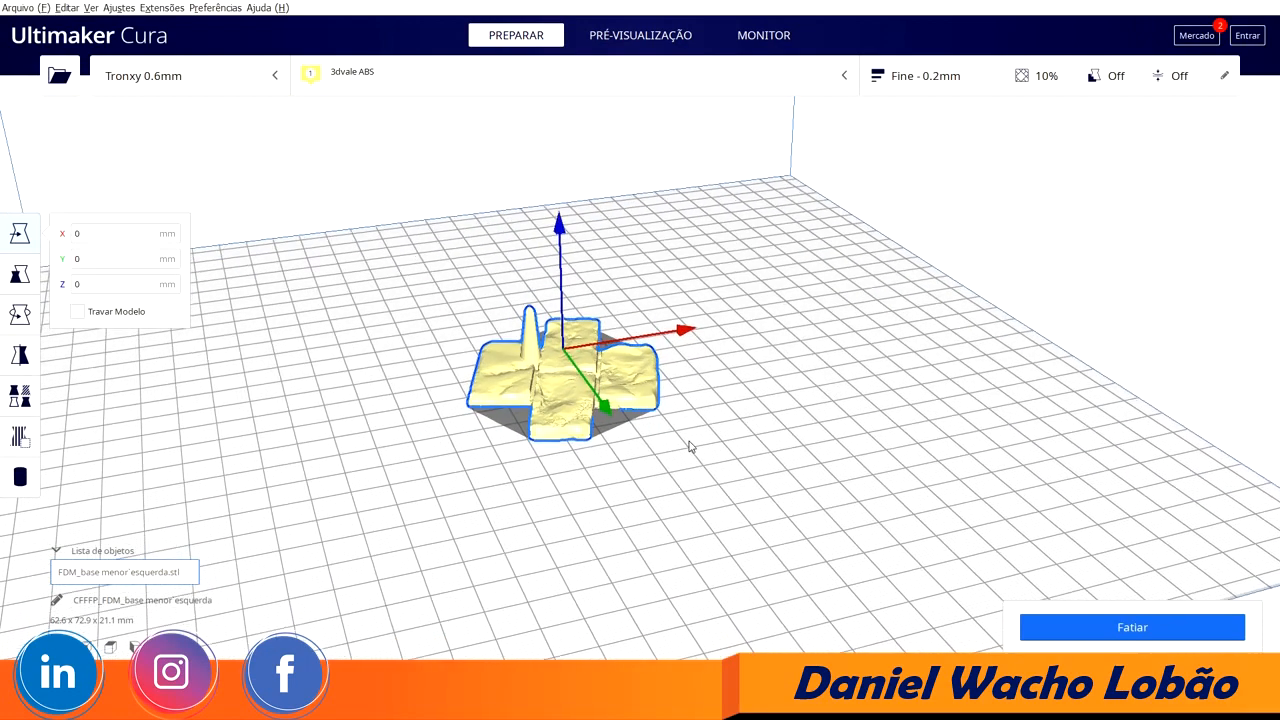
right_click_drag(661, 422, 549, 394)
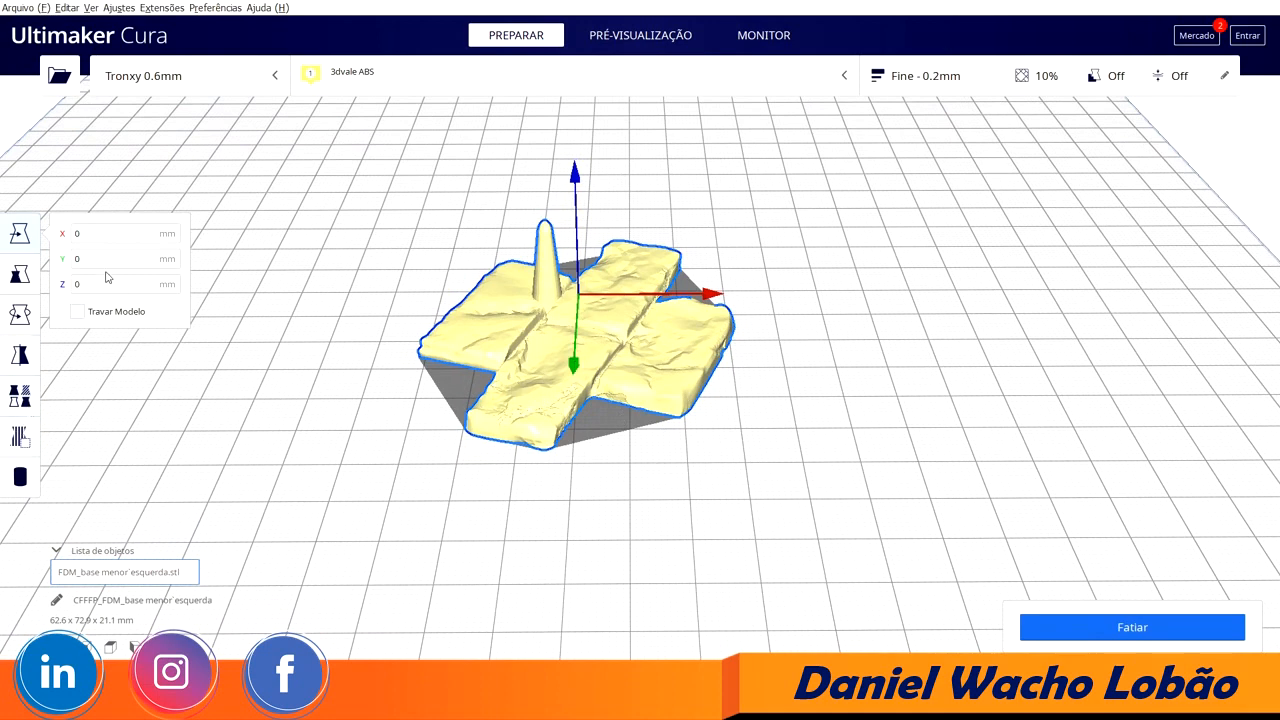
left_click(19, 274)
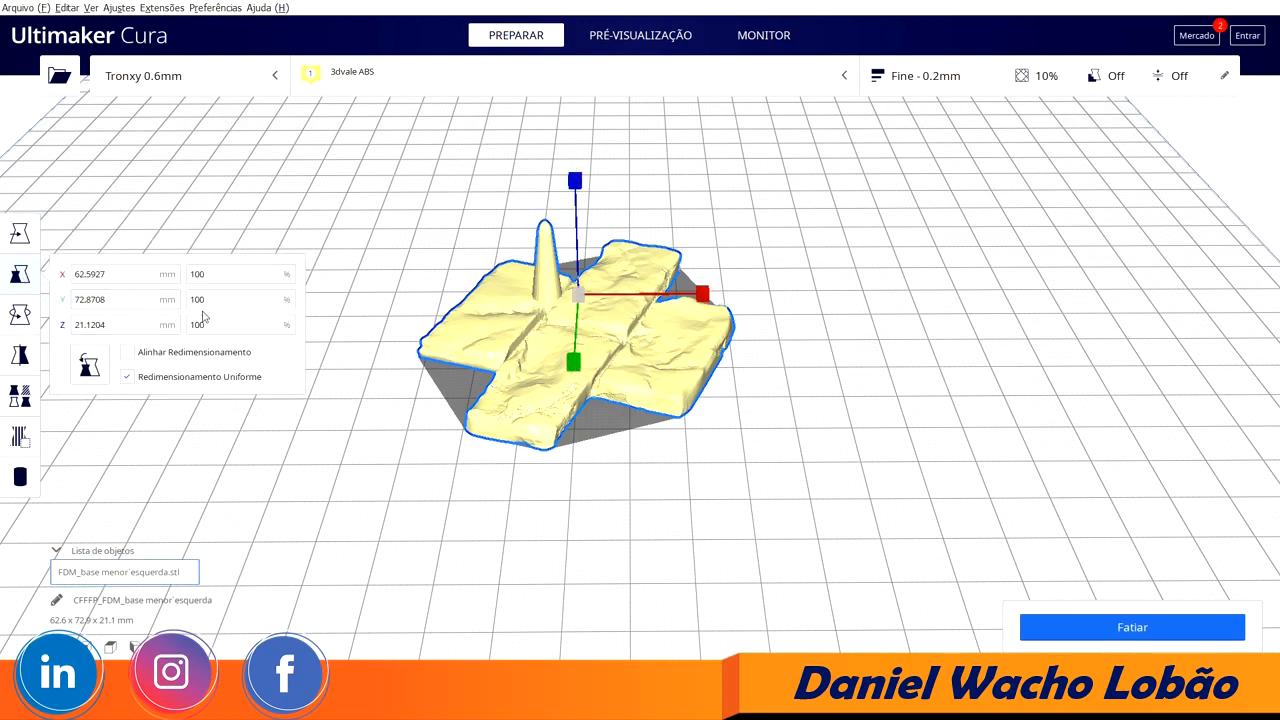
left_click(227, 337)
left_click(548, 363)
type("4")
key("Return")
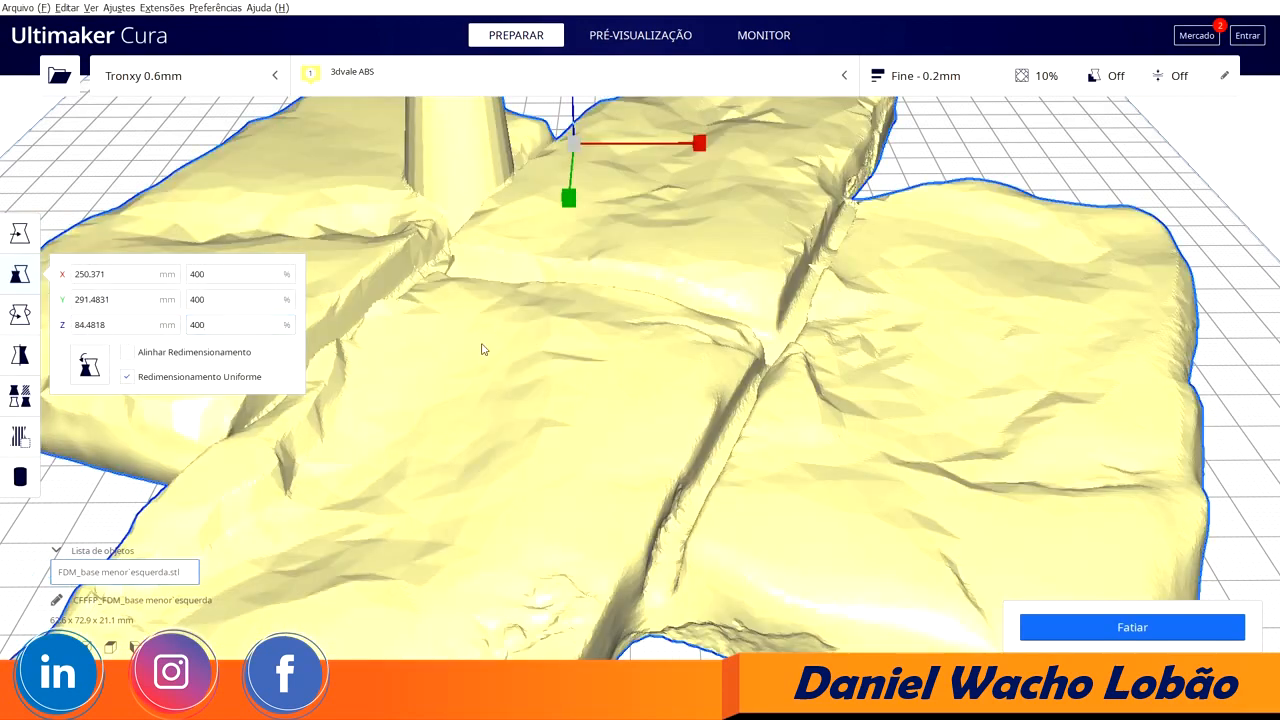
scroll(651, 309, "down", 8)
right_click_drag(590, 360, 586, 162)
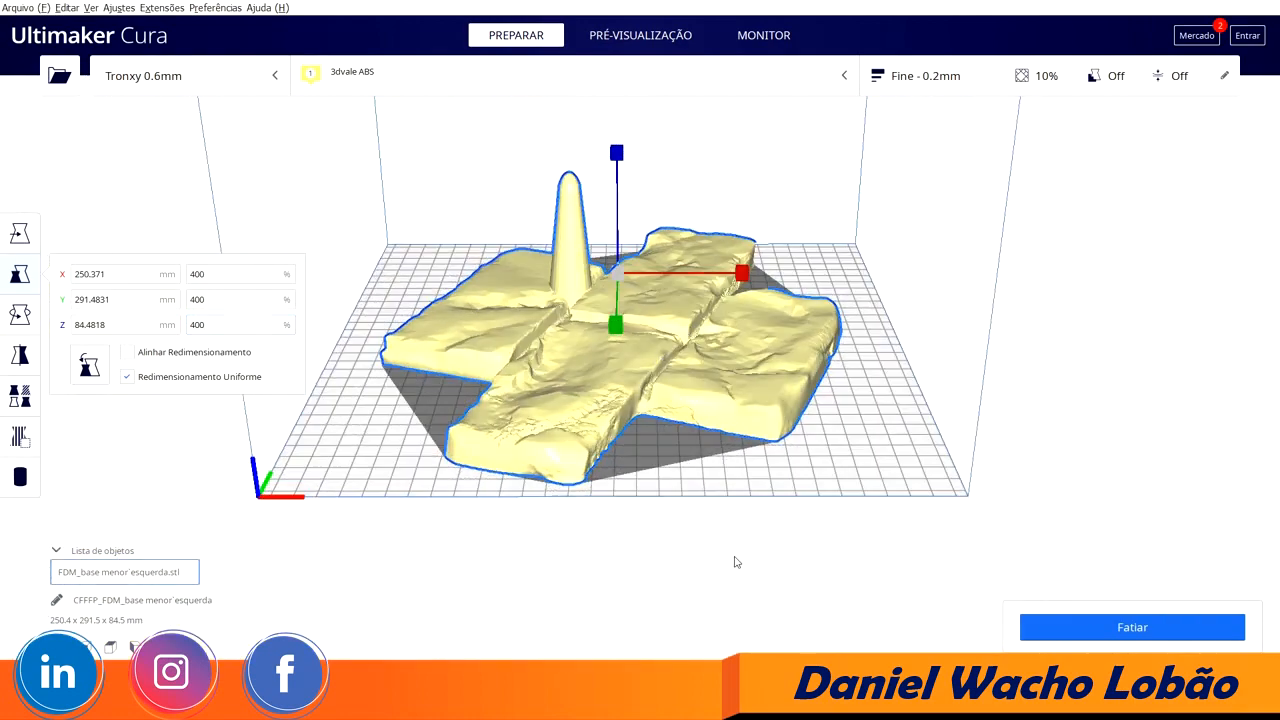
left_click(651, 449)
left_click(577, 366)
key("r")
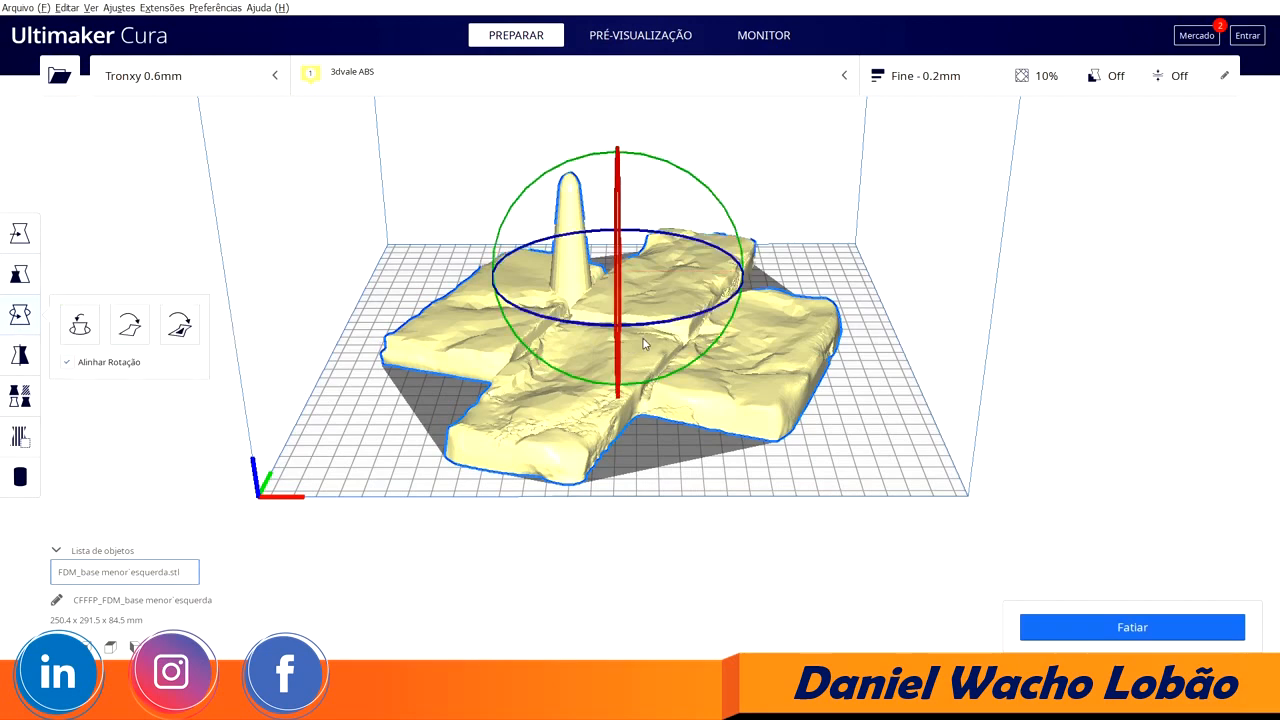
left_click_drag(647, 325, 716, 318)
key("ctrl+z")
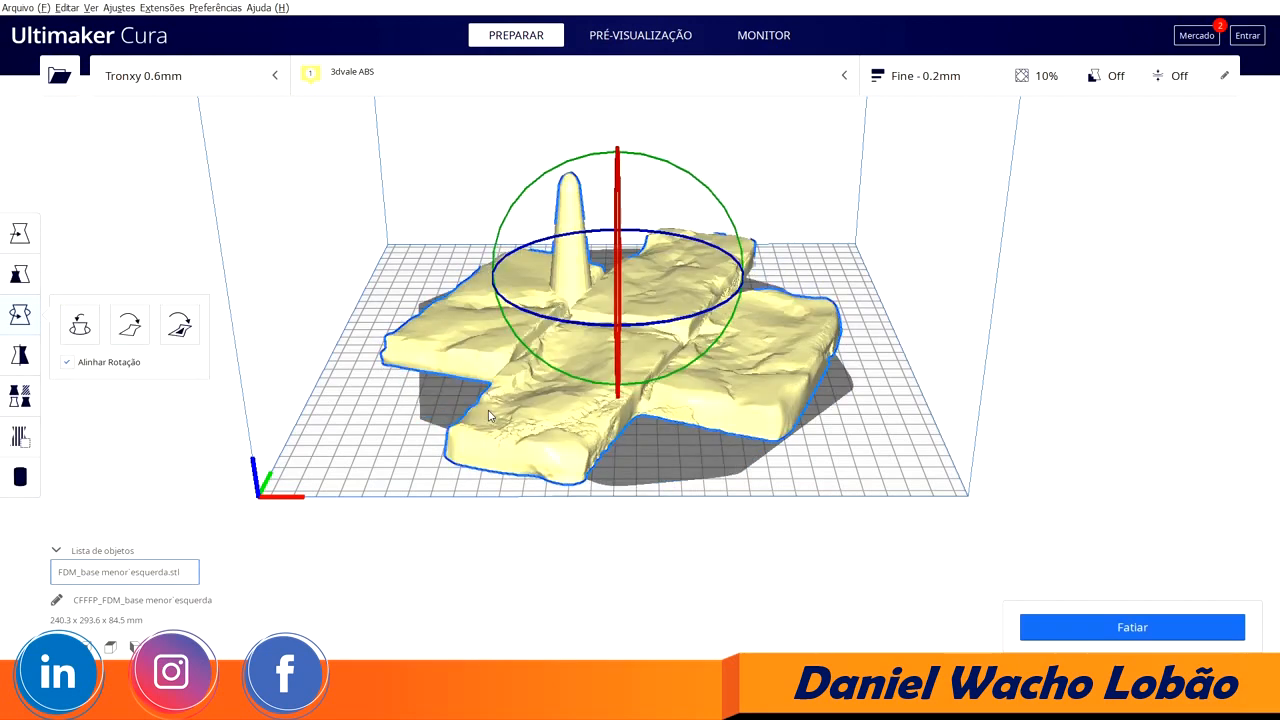
Place a support blocker in the groove beside the upright pin on the model
scroll(555, 340, "up", 5)
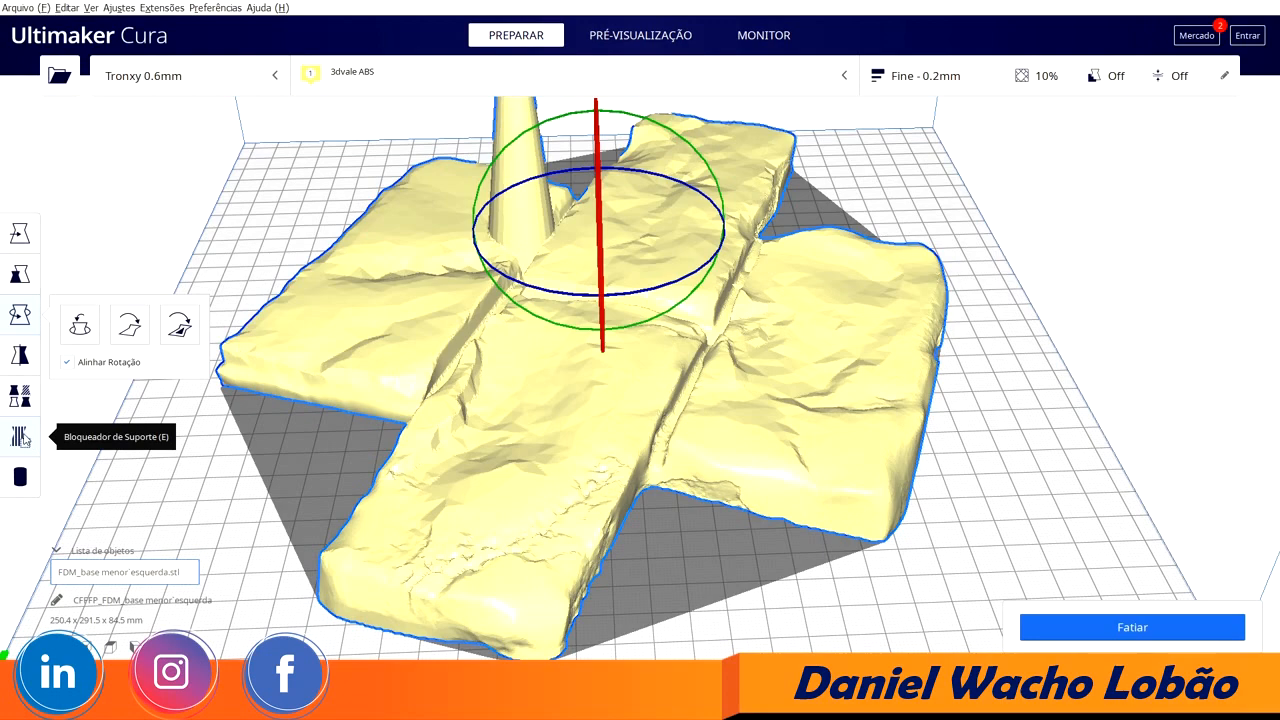
left_click(20, 437)
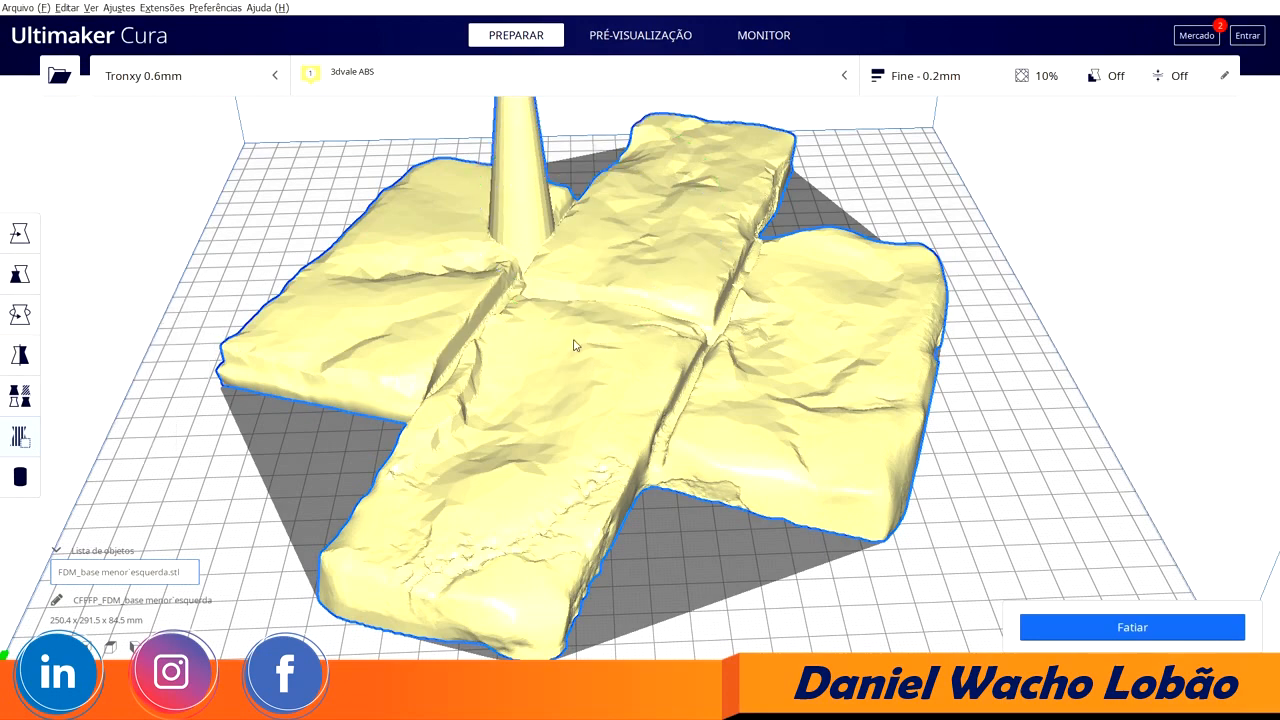
mouse_move(470, 347)
right_mouse_down()
mouse_move(543, 337)
mouse_move(586, 348)
mouse_move(474, 346)
right_mouse_up()
left_click(464, 352)
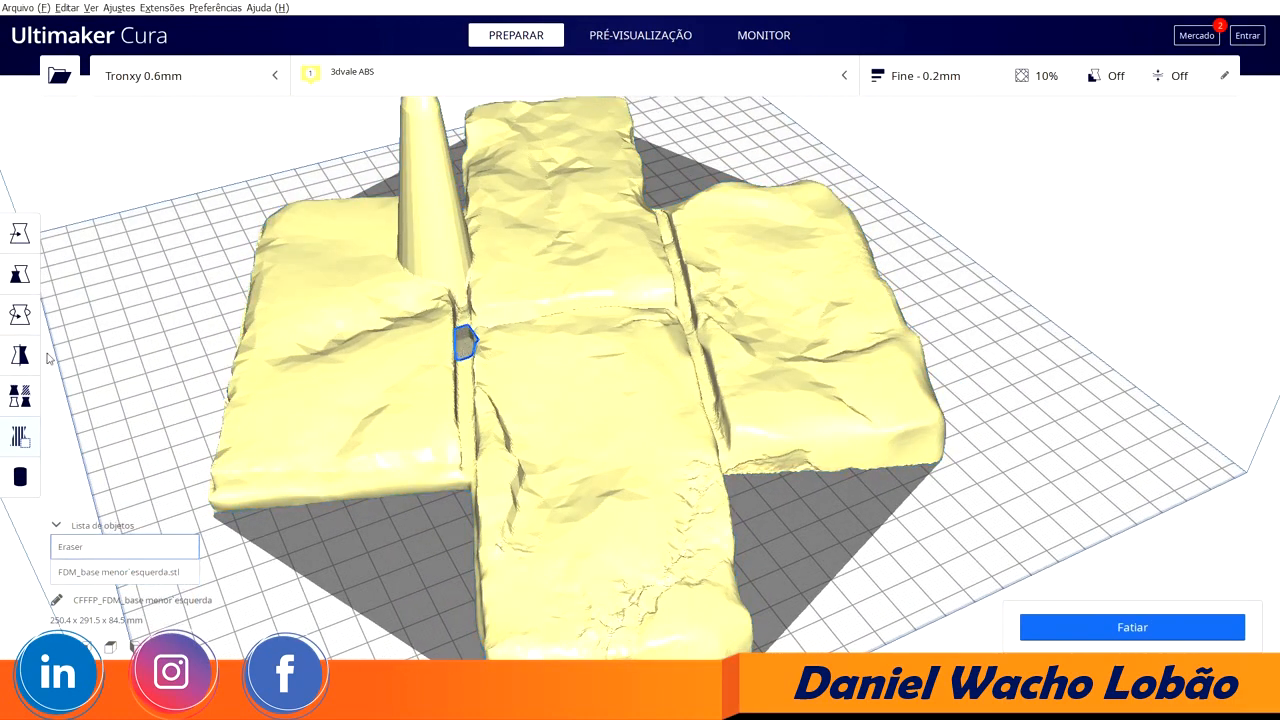
Enlarge the support blocker to about 21.4 mm, turn off uniform scaling, and stretch it along Y to about 138 mm
left_click(18, 278)
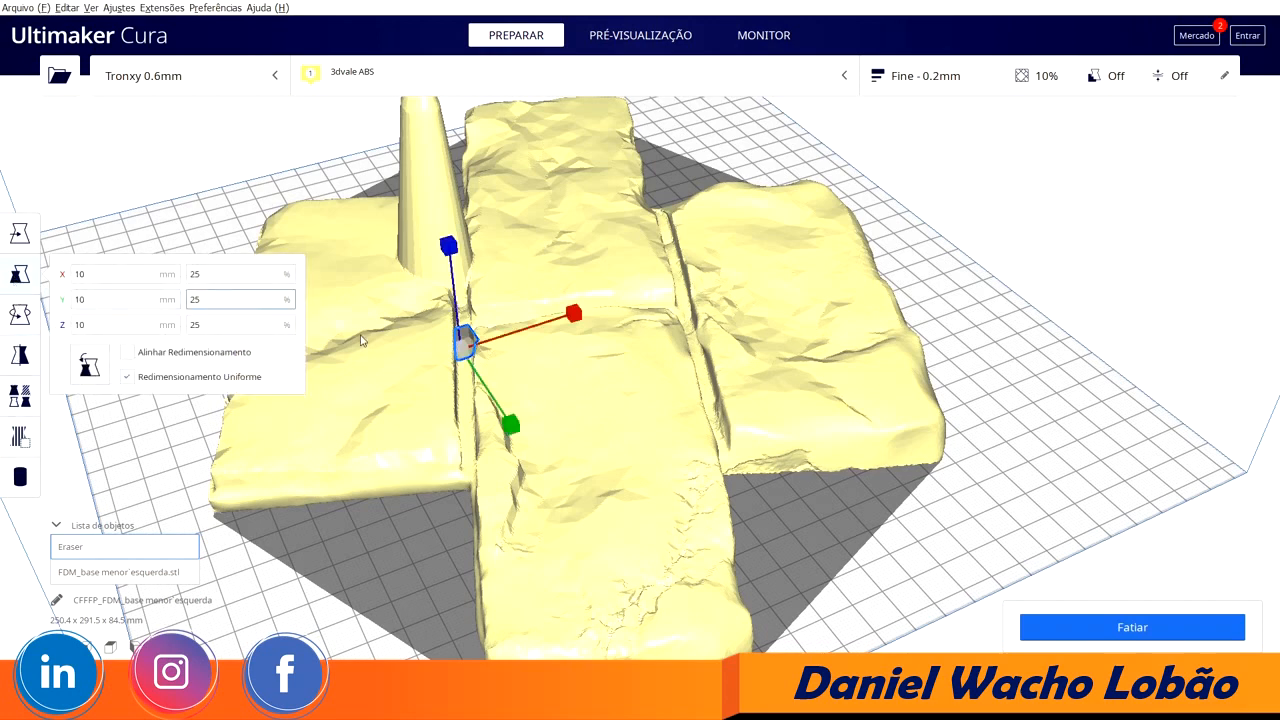
mouse_move(513, 432)
left_mouse_down()
mouse_move(540, 452)
mouse_move(529, 436)
left_mouse_up()
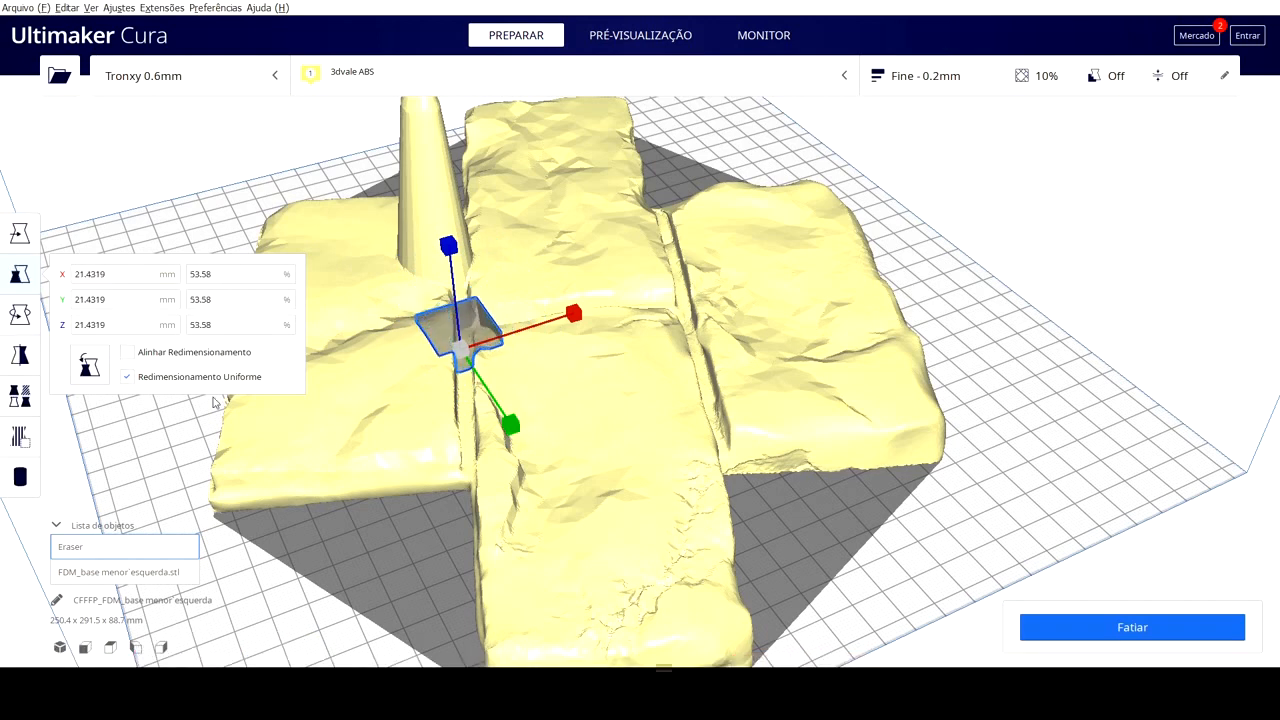
left_click(128, 377)
left_click_drag(512, 430, 601, 493)
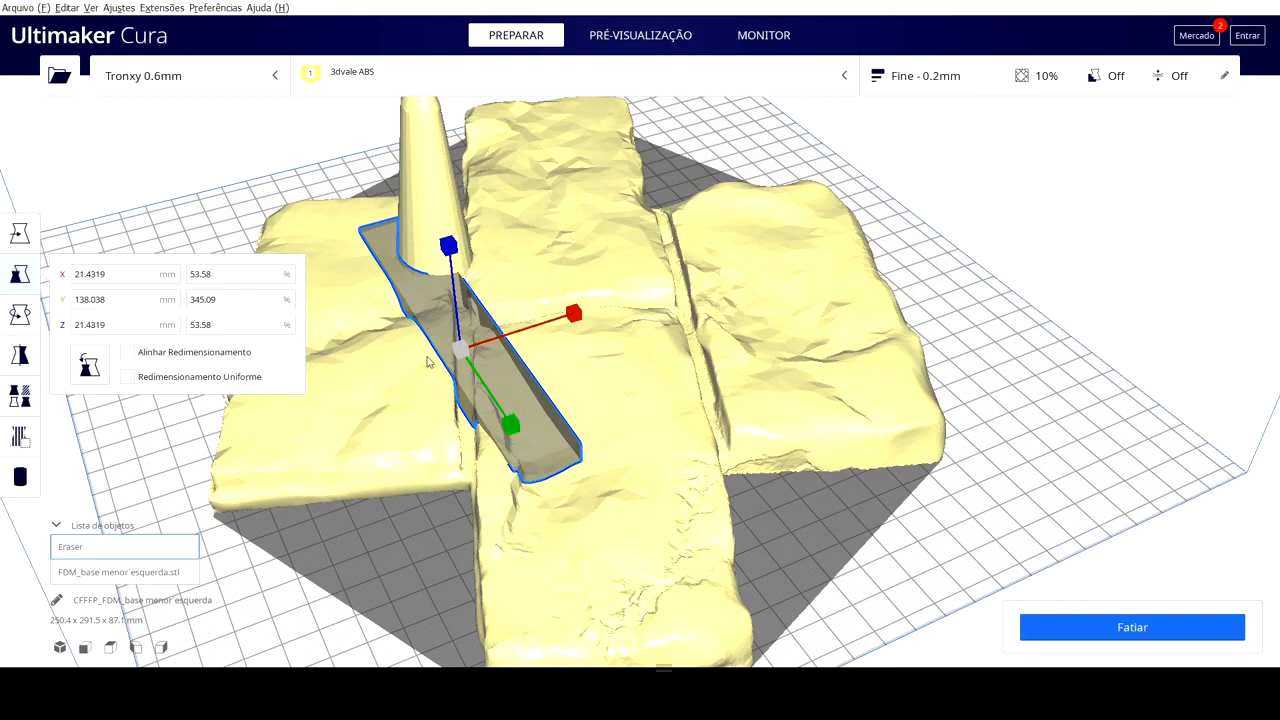
Make the support blocker slightly taller along Z and narrower along X
right_click_drag(455, 353, 431, 289)
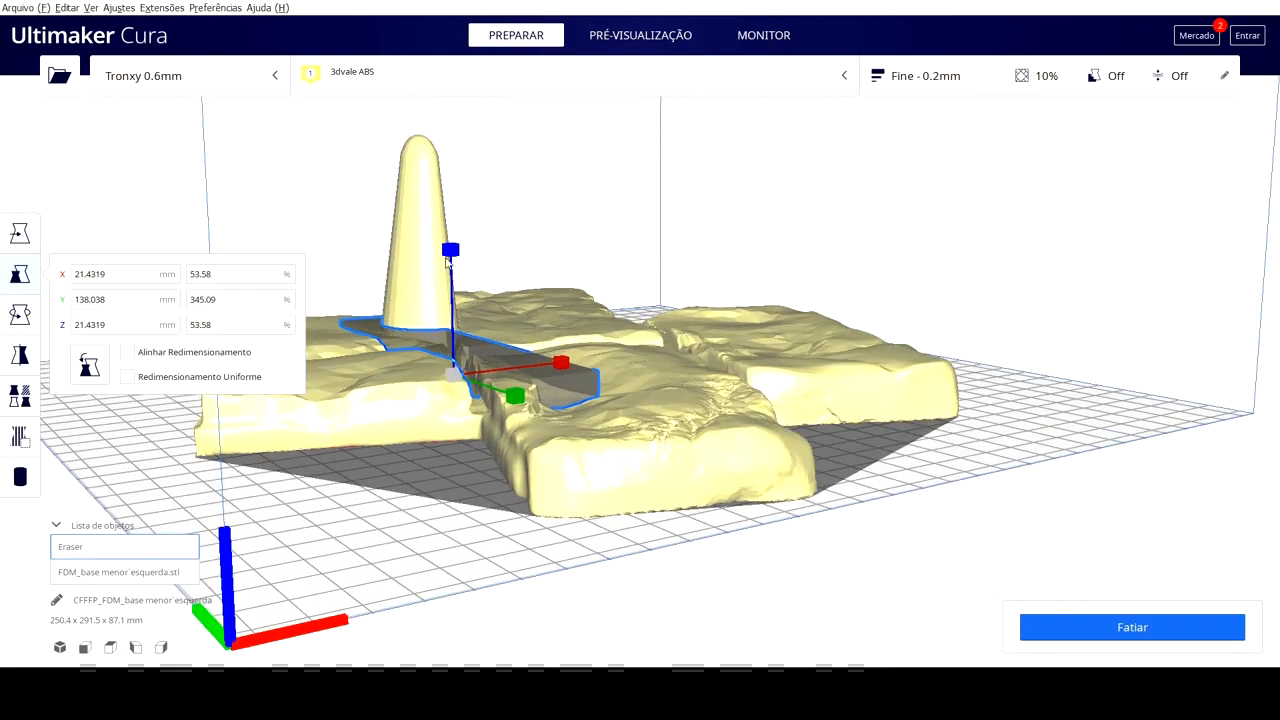
left_click_drag(450, 251, 461, 251)
right_click_drag(663, 314, 617, 352)
left_click_drag(577, 318, 573, 316)
Turn off rotation snapping and rotate the support blocker about the vertical axis to align it with the groove beside the pin
left_click(8, 318)
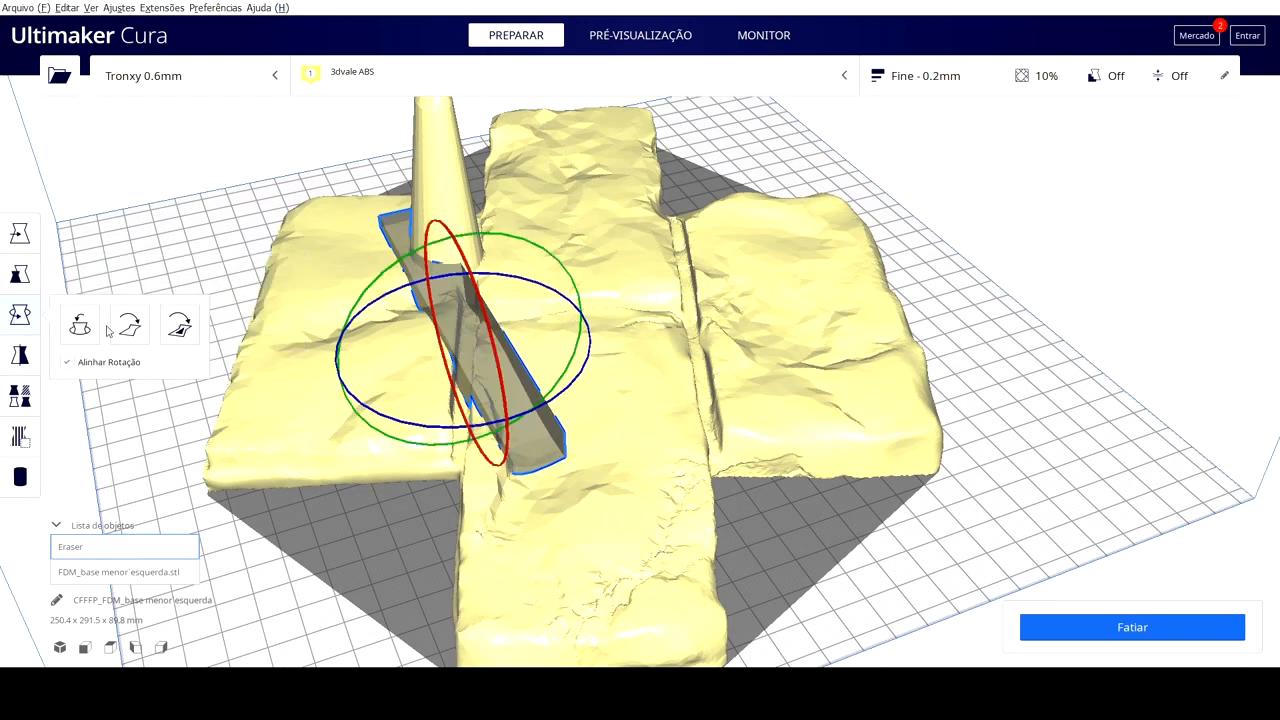
left_click_drag(587, 365, 586, 454)
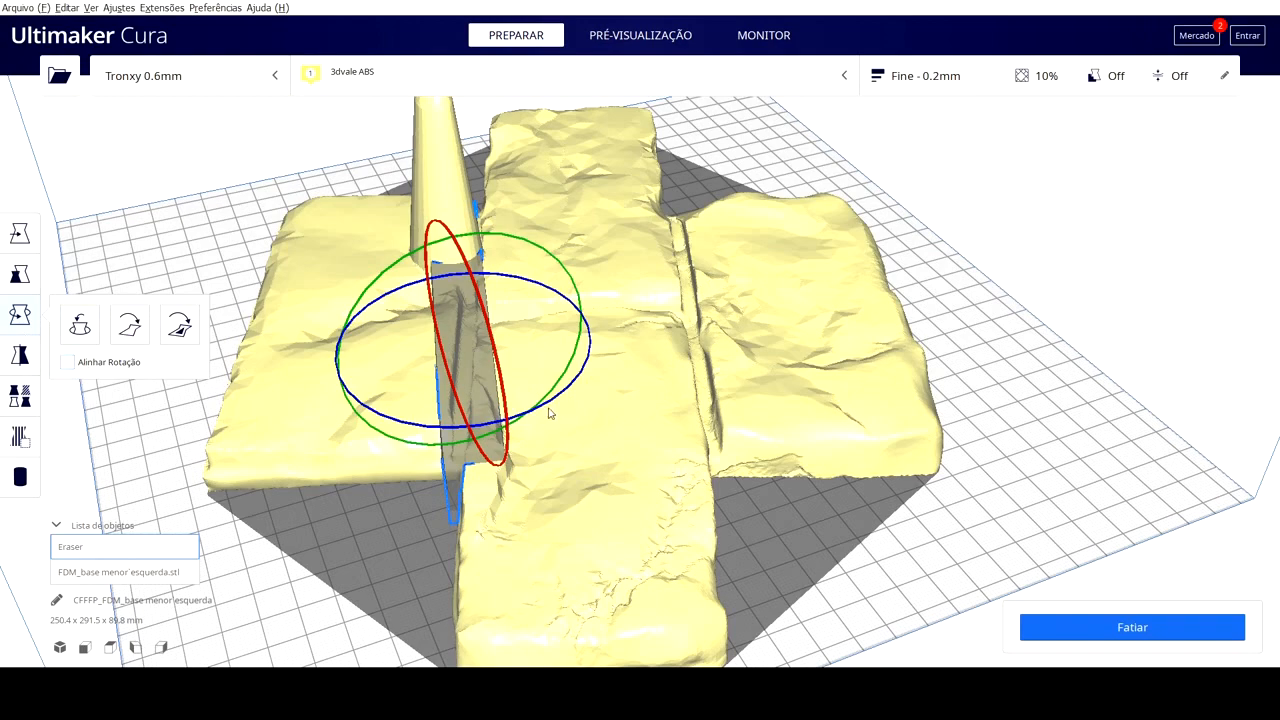
mouse_move(565, 395)
left_mouse_down()
mouse_move(555, 400)
mouse_move(567, 402)
left_mouse_up()
right_click_drag(582, 392, 573, 447)
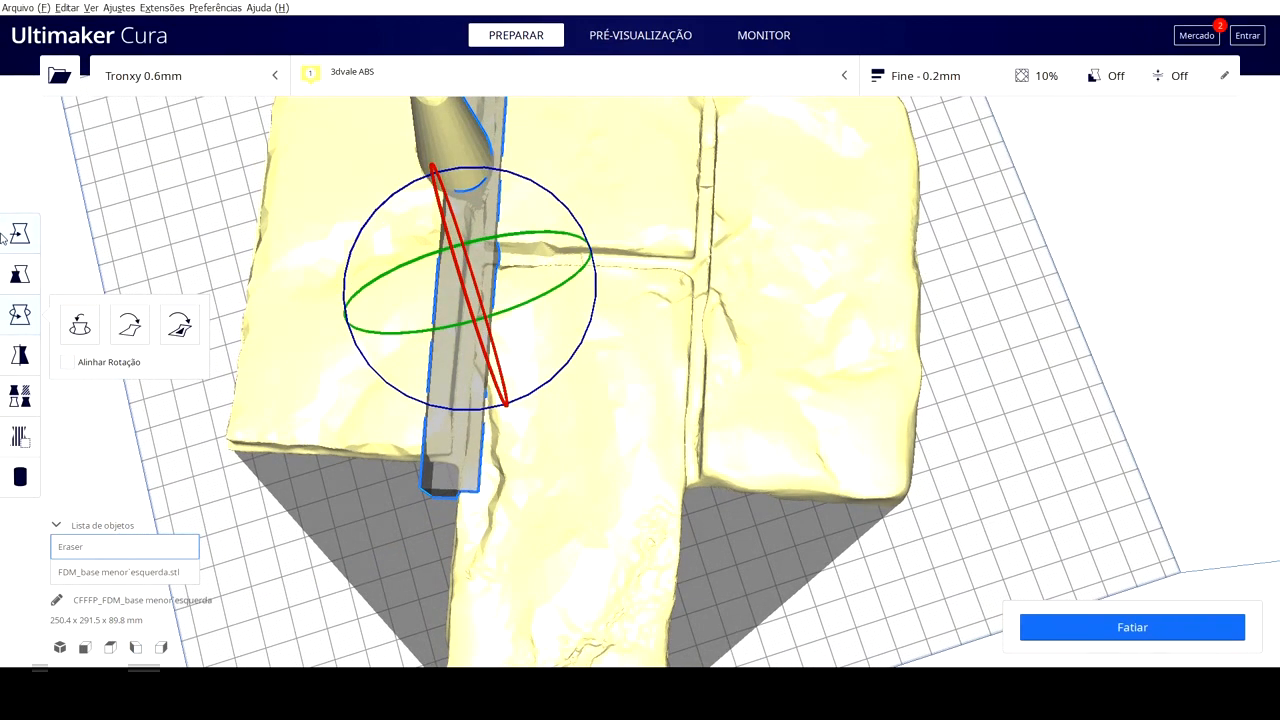
Move the support blocker over the groove beside the pin, to about X -31.2 mm and Y -14.3 mm
left_click(11, 232)
right_click_drag(483, 253, 519, 459)
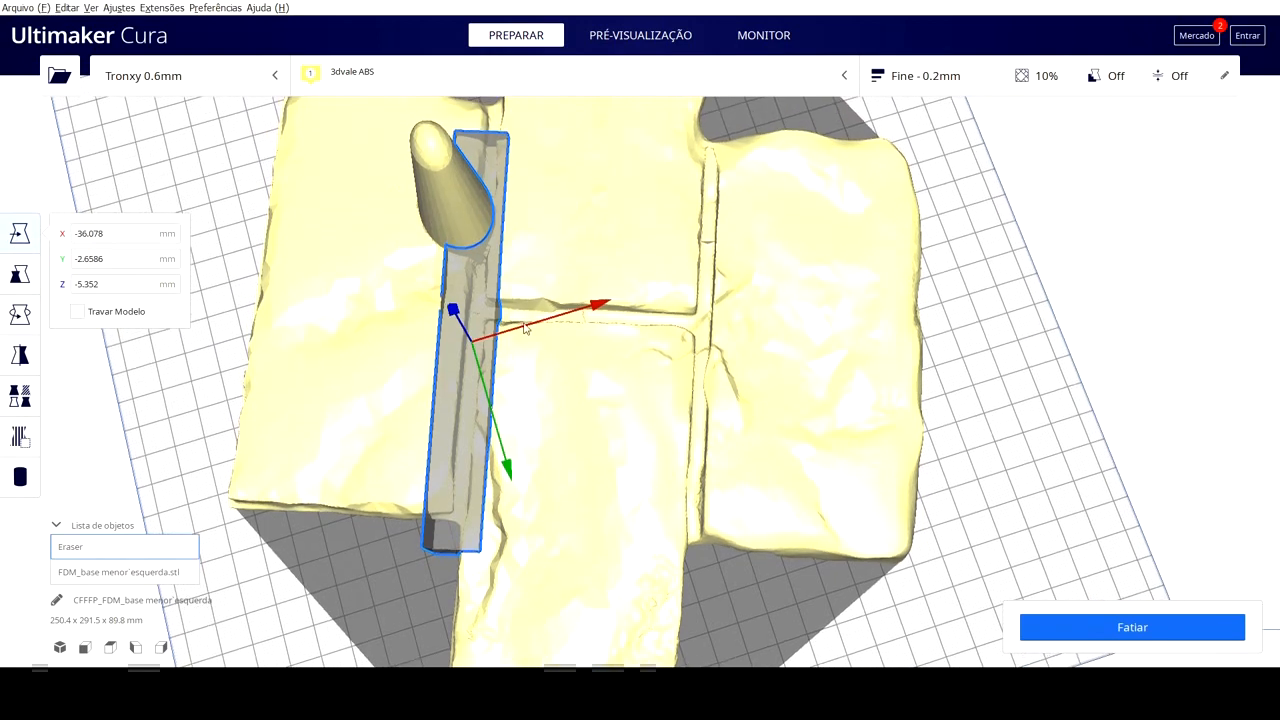
left_click_drag(597, 303, 601, 299)
left_click_drag(523, 457, 524, 425)
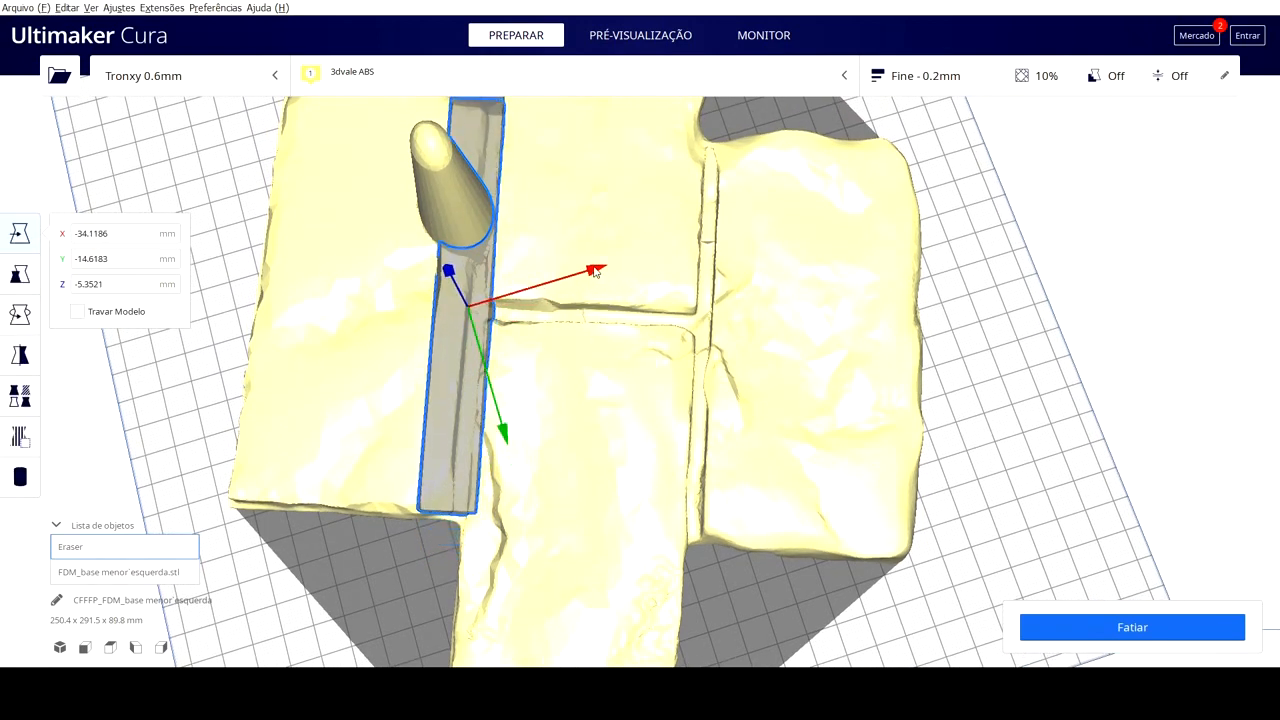
left_click_drag(594, 271, 603, 269)
mouse_move(603, 270)
right_mouse_down()
mouse_move(633, 334)
mouse_move(651, 341)
mouse_move(791, 323)
mouse_move(585, 342)
right_mouse_up()
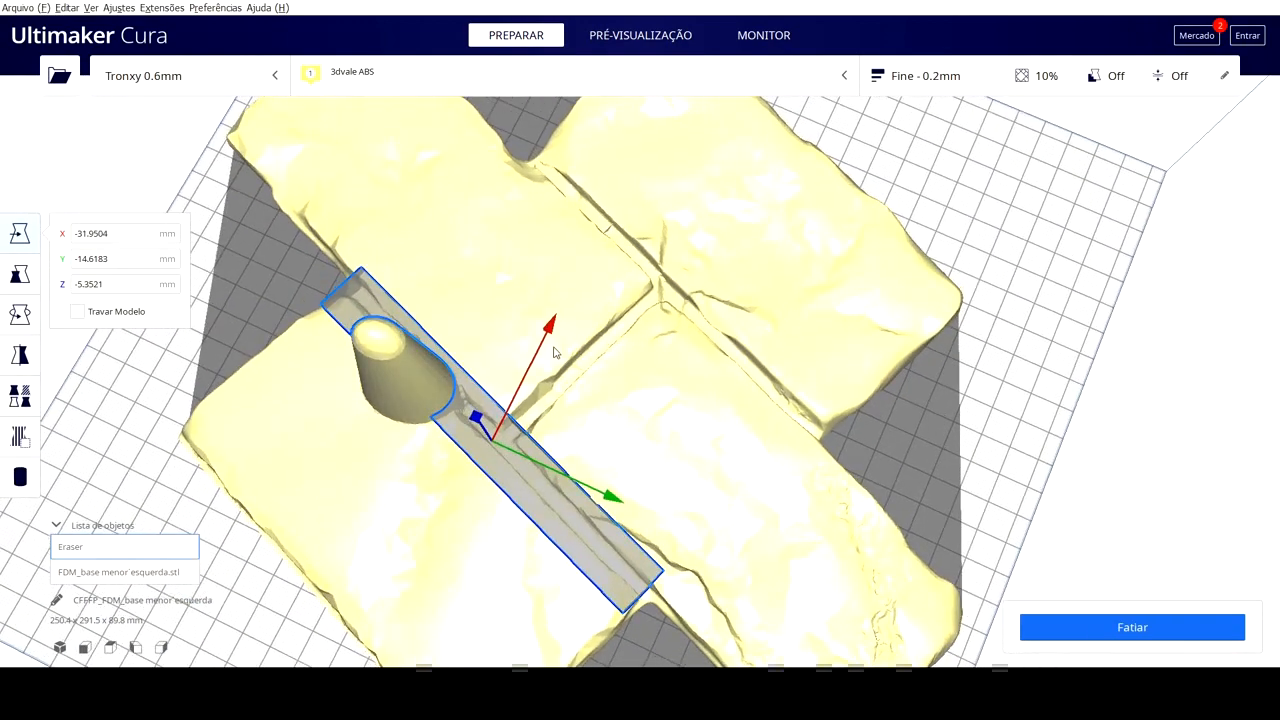
left_click_drag(551, 327, 559, 323)
left_click_drag(609, 496, 613, 499)
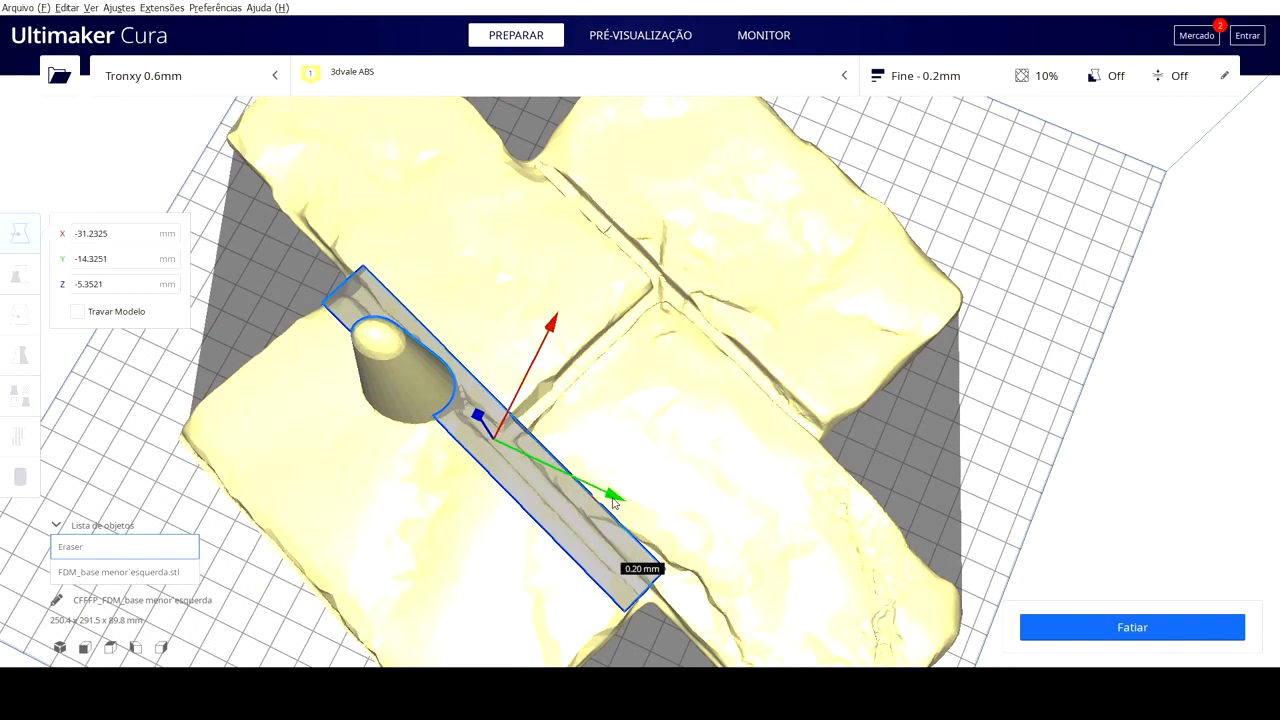
Slice the model at the Fine 0.2 mm profile and show its layer preview
left_click(646, 471)
right_click_drag(646, 471, 786, 297)
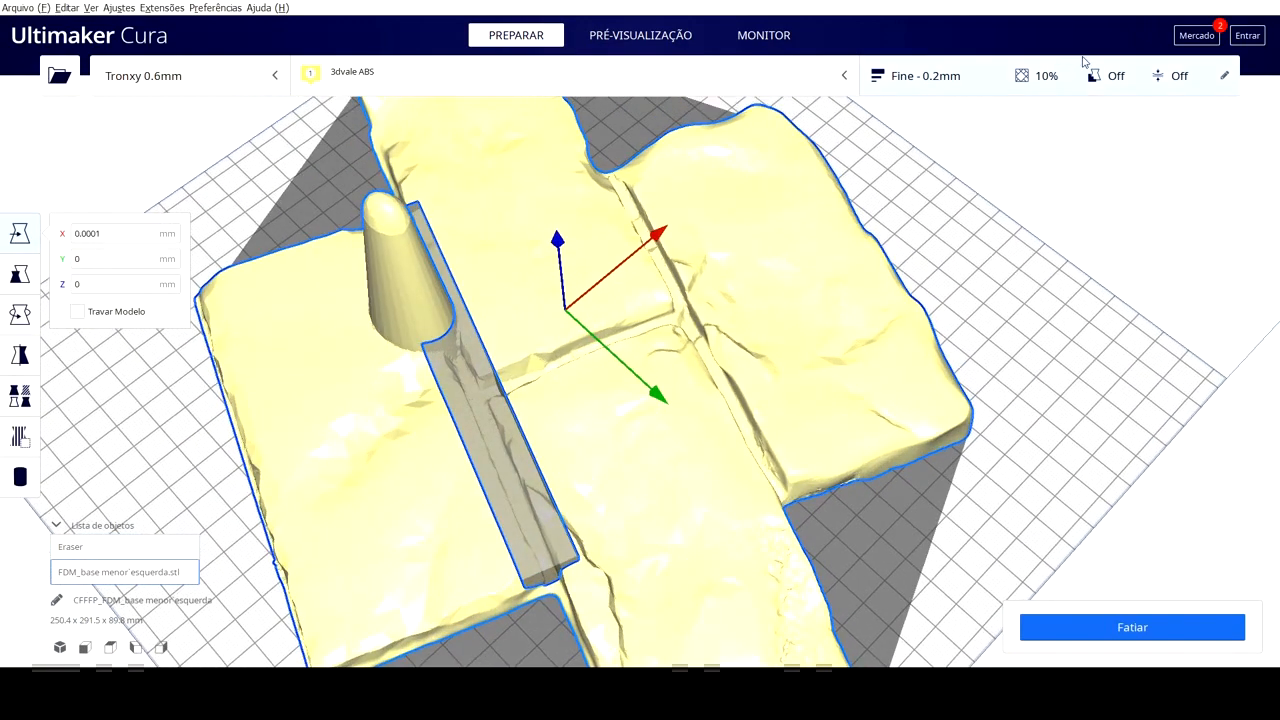
left_click(982, 77)
left_click(980, 79)
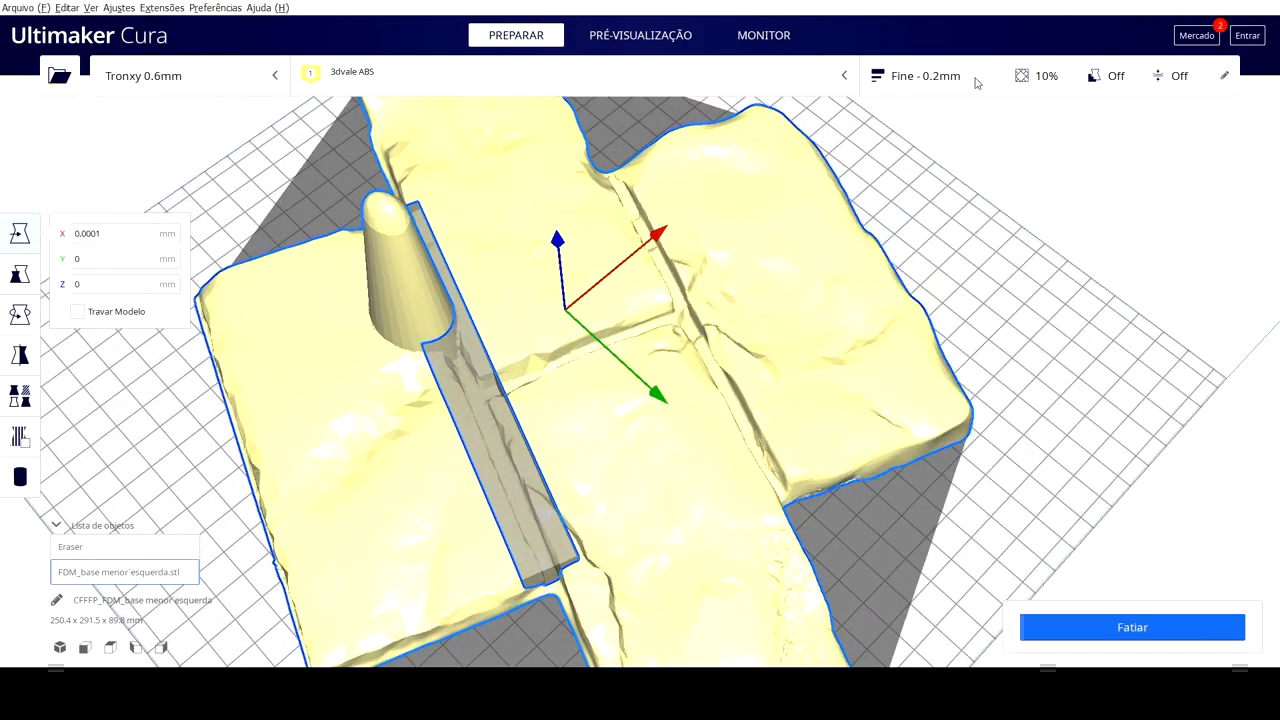
left_click(1149, 630)
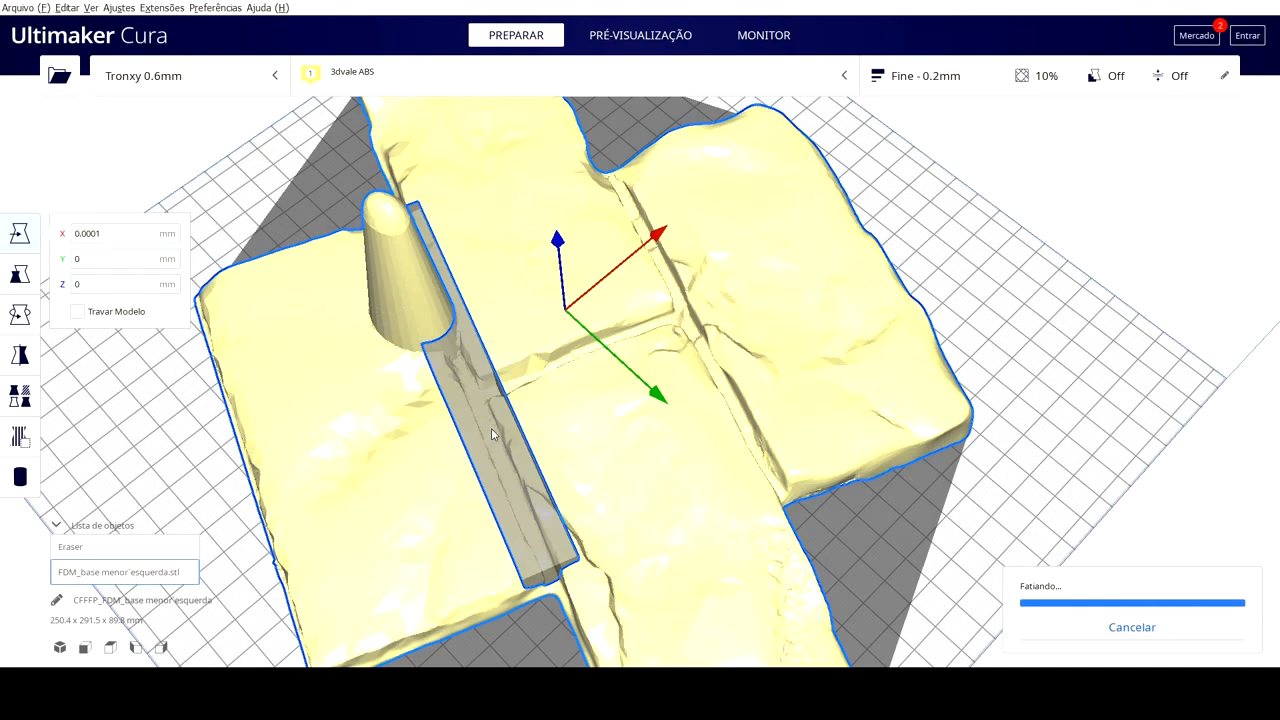
right_click_drag(800, 501, 834, 376)
left_click(645, 28)
left_click(641, 30)
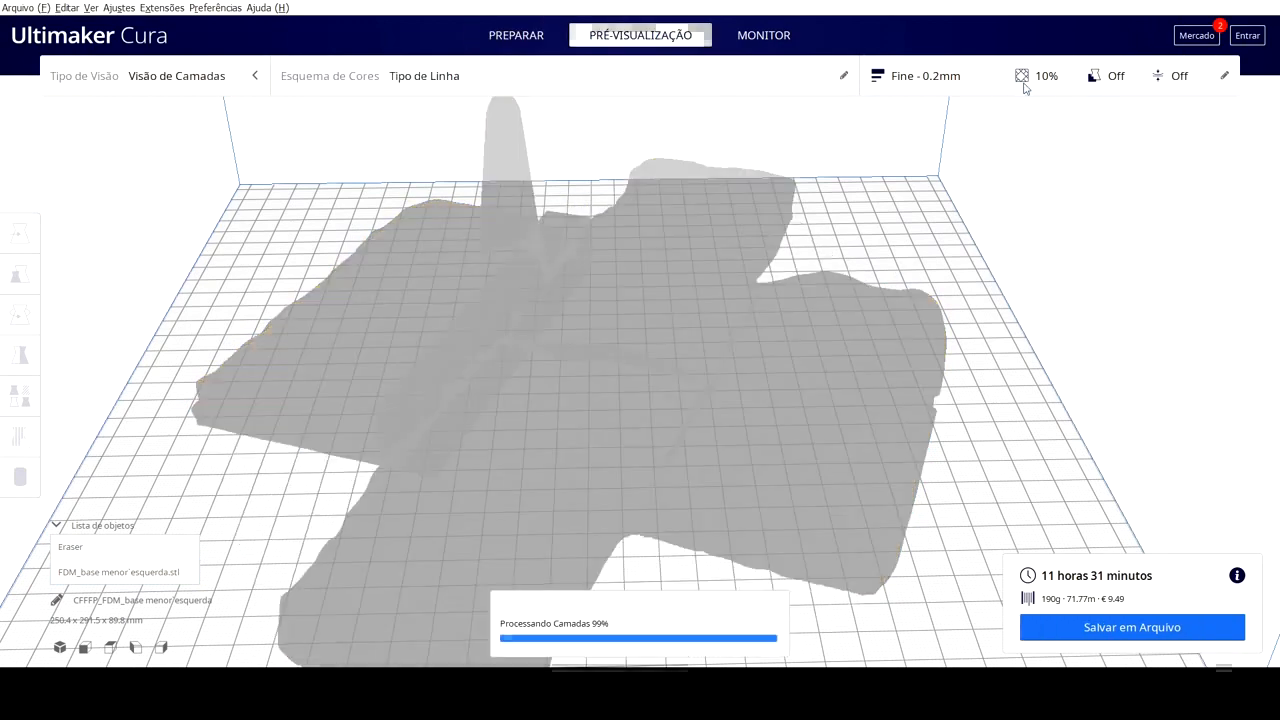
right_click_drag(615, 355, 616, 383)
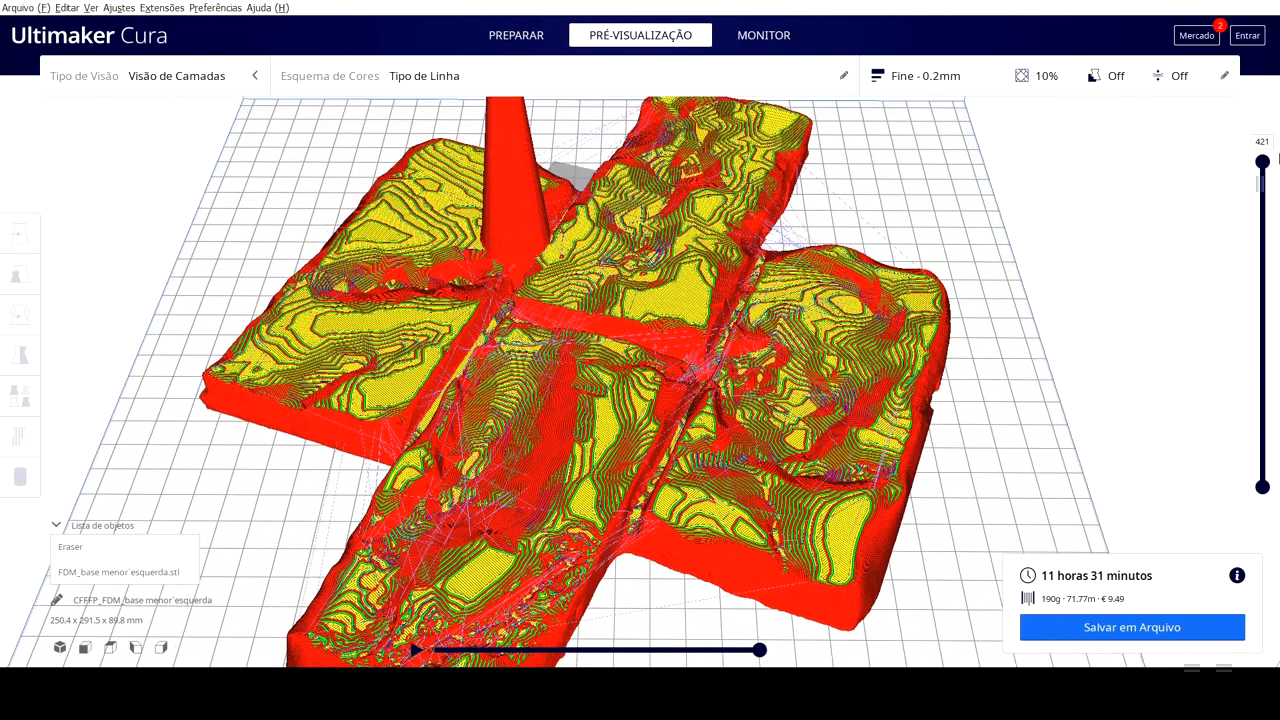
Examine the sliced infill and grooves layer by layer from layer 1 up to layer 33
left_click_drag(1263, 165, 1258, 500)
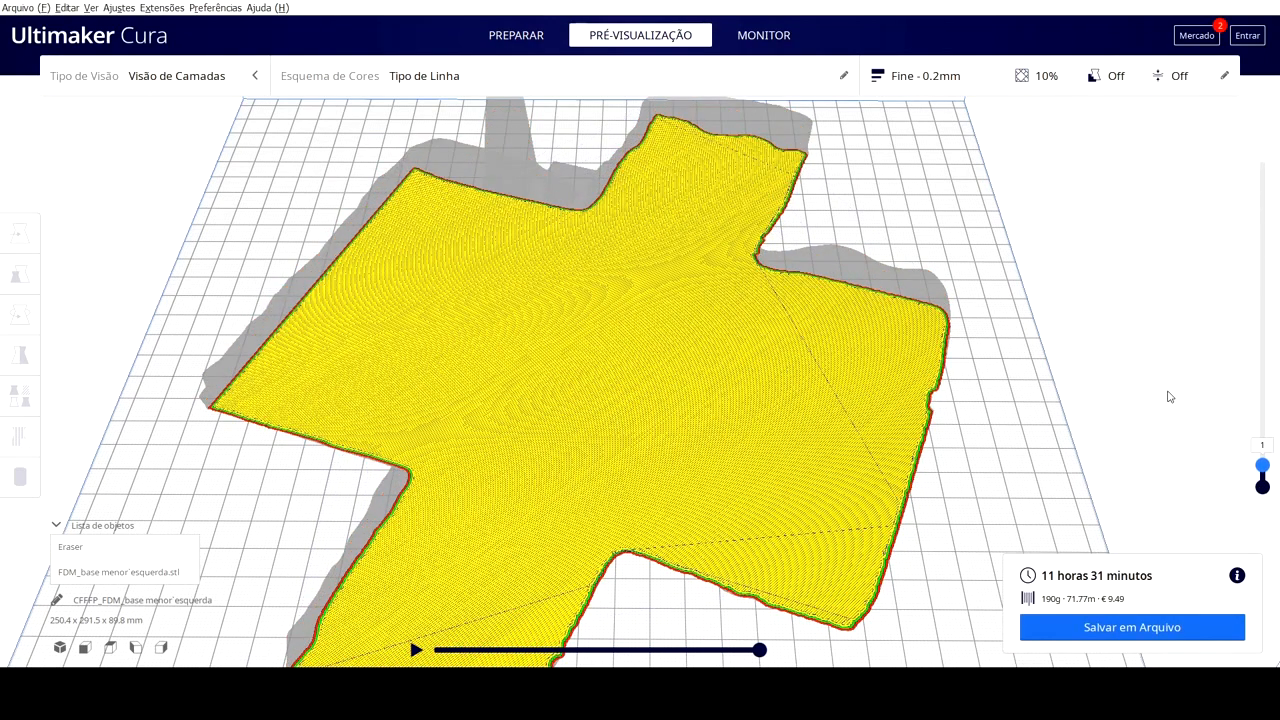
key("Up")
key("Up")
key("Up")
key("Up")
key("Up")
key("Up")
key("Up")
key("Up")
key("Up")
key("Up")
key("Up")
key("Up")
key("Up")
key("Up")
key("Up")
key("Up")
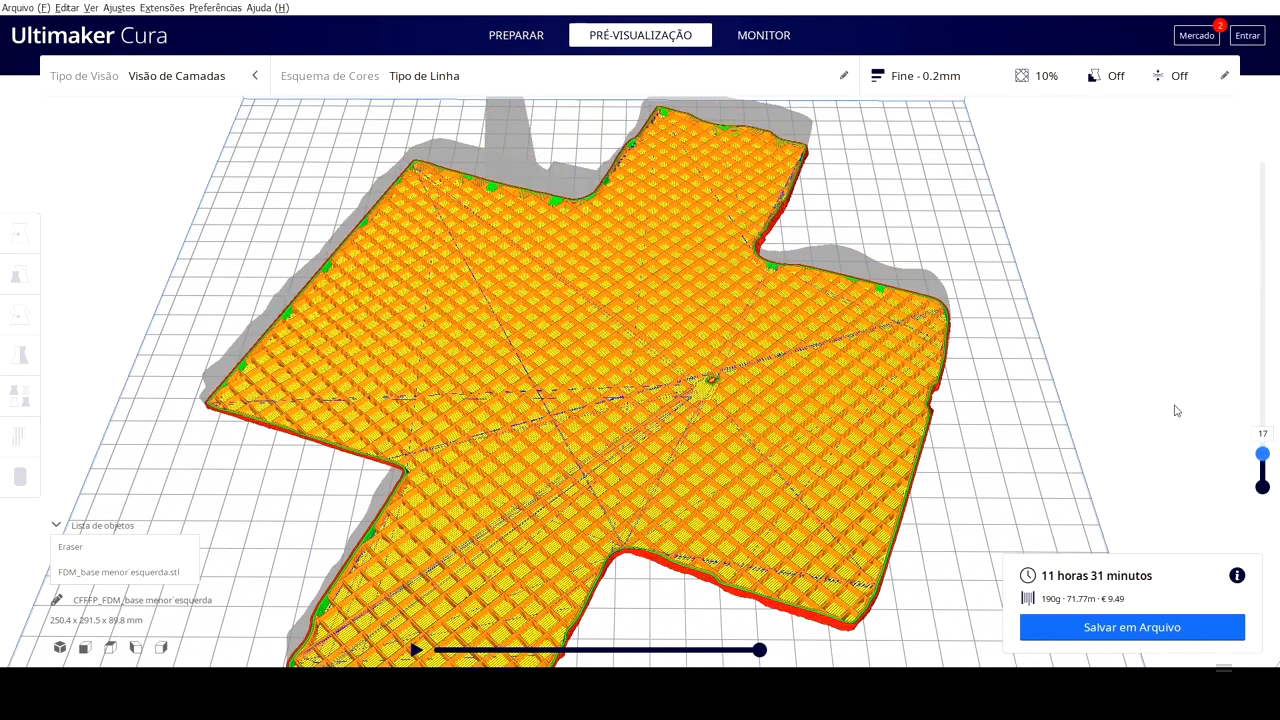
key("Down")
key("Down")
key("Down")
key("Down")
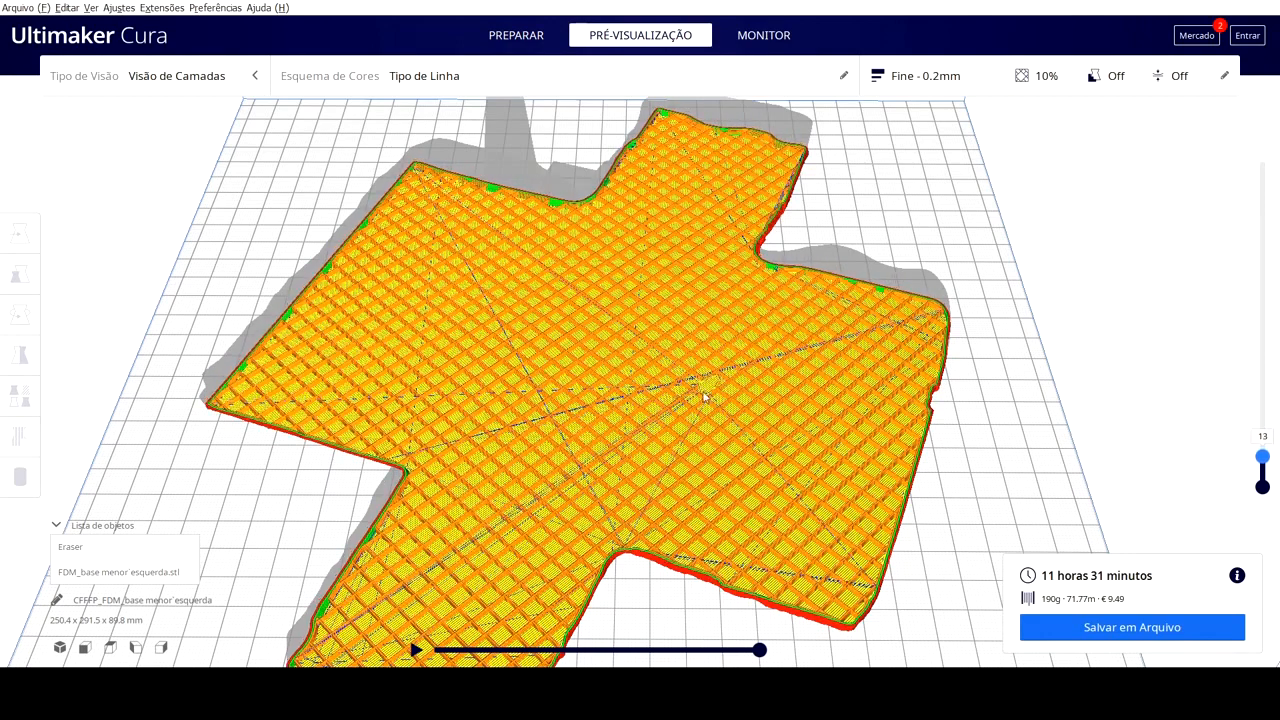
key("Up")
key("Up")
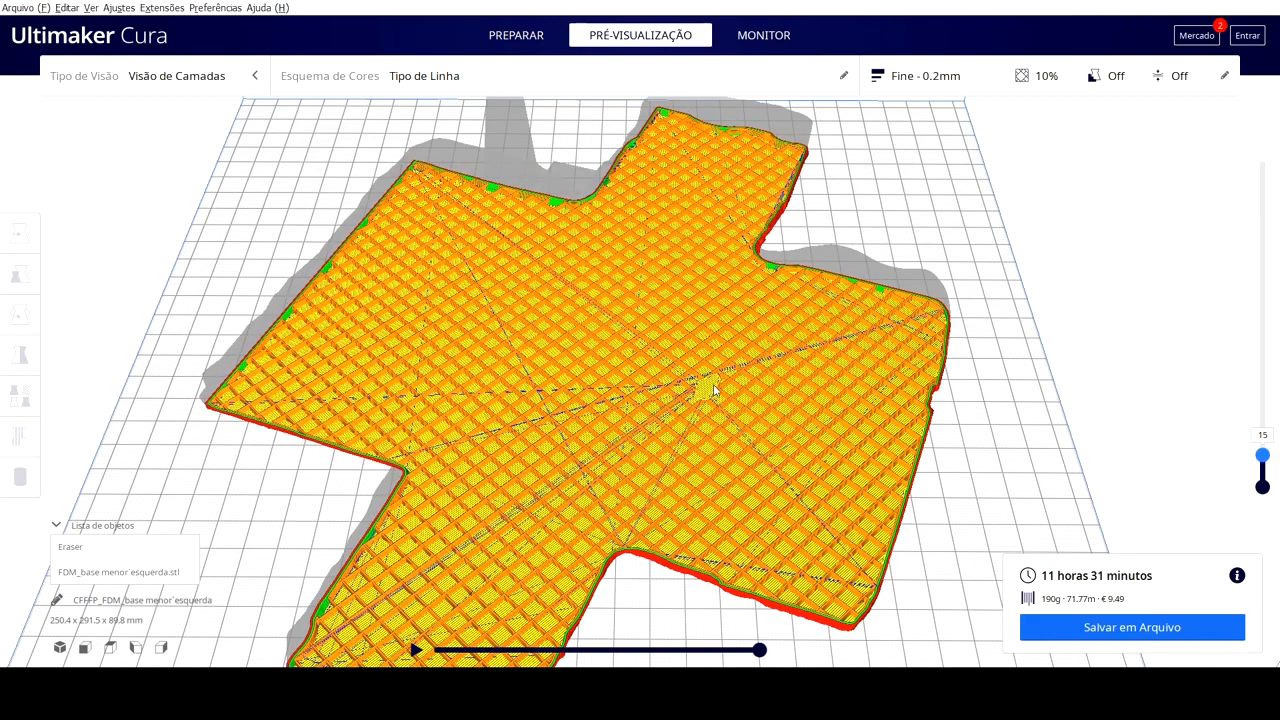
key("Up")
key("Up")
key("Up")
key("Up")
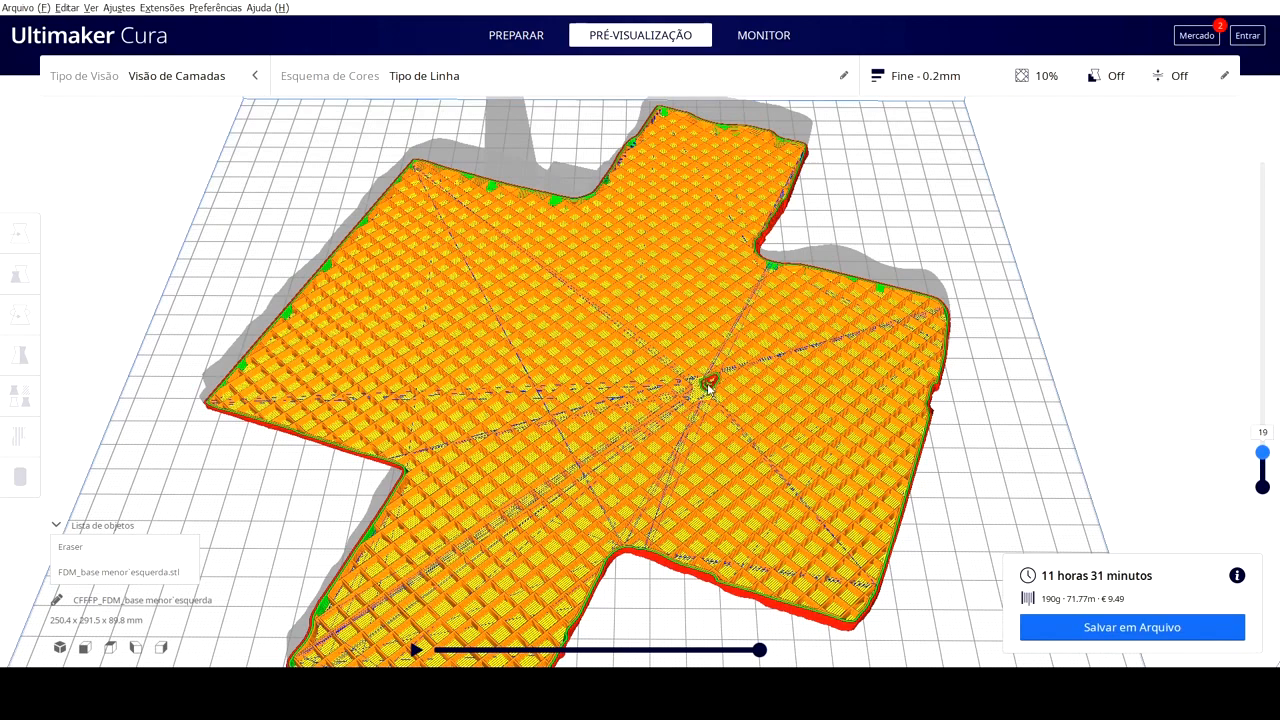
key("Up")
key("Up")
key("Up")
key("Up")
key("Up")
key("Up")
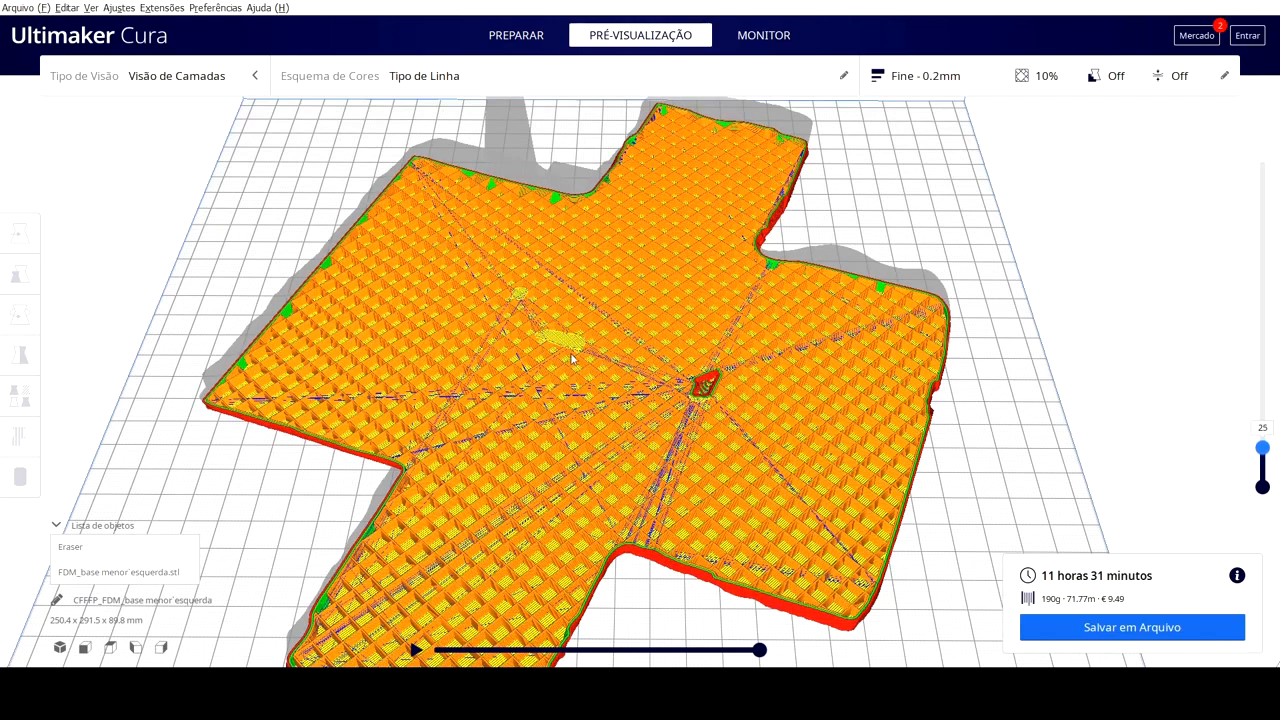
key("Up")
key("Up")
key("Up")
key("Up")
key("Up")
key("Up")
key("Up")
key("Up")
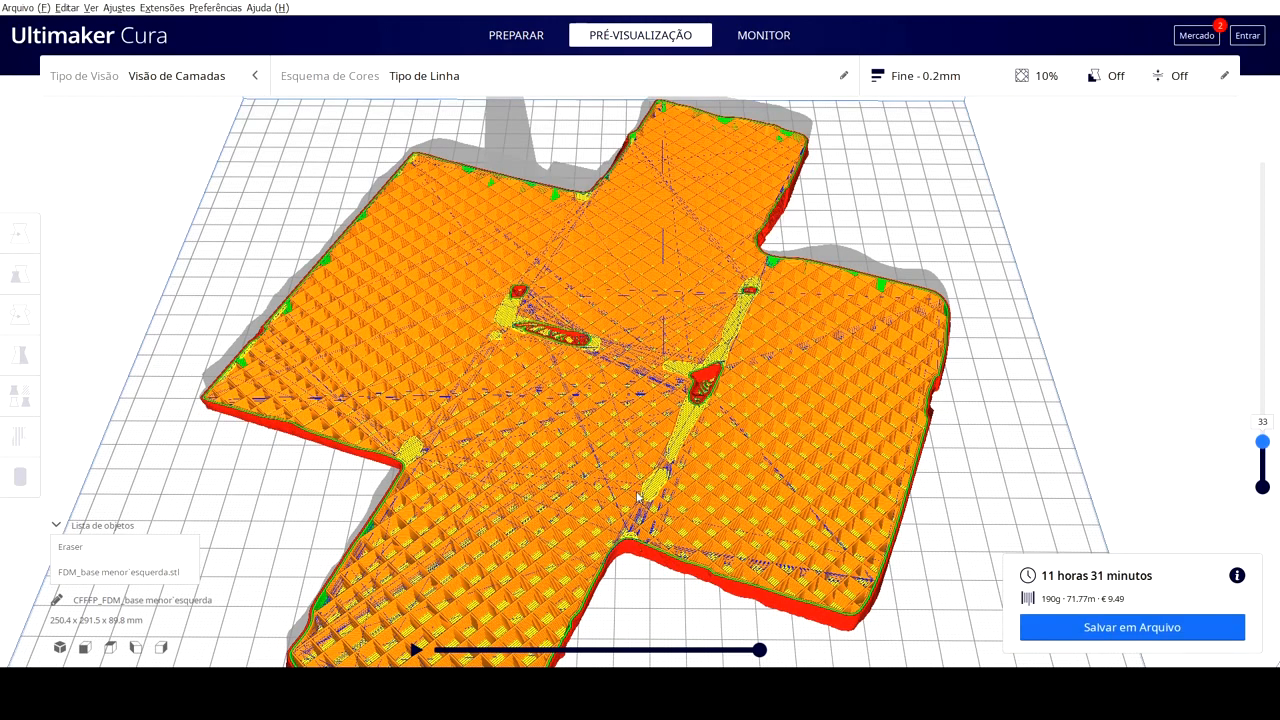
Examine the infill and grooves layer by layer from layer 34 up to layer 38
key("Up")
key("Up")
key("Up")
key("Up")
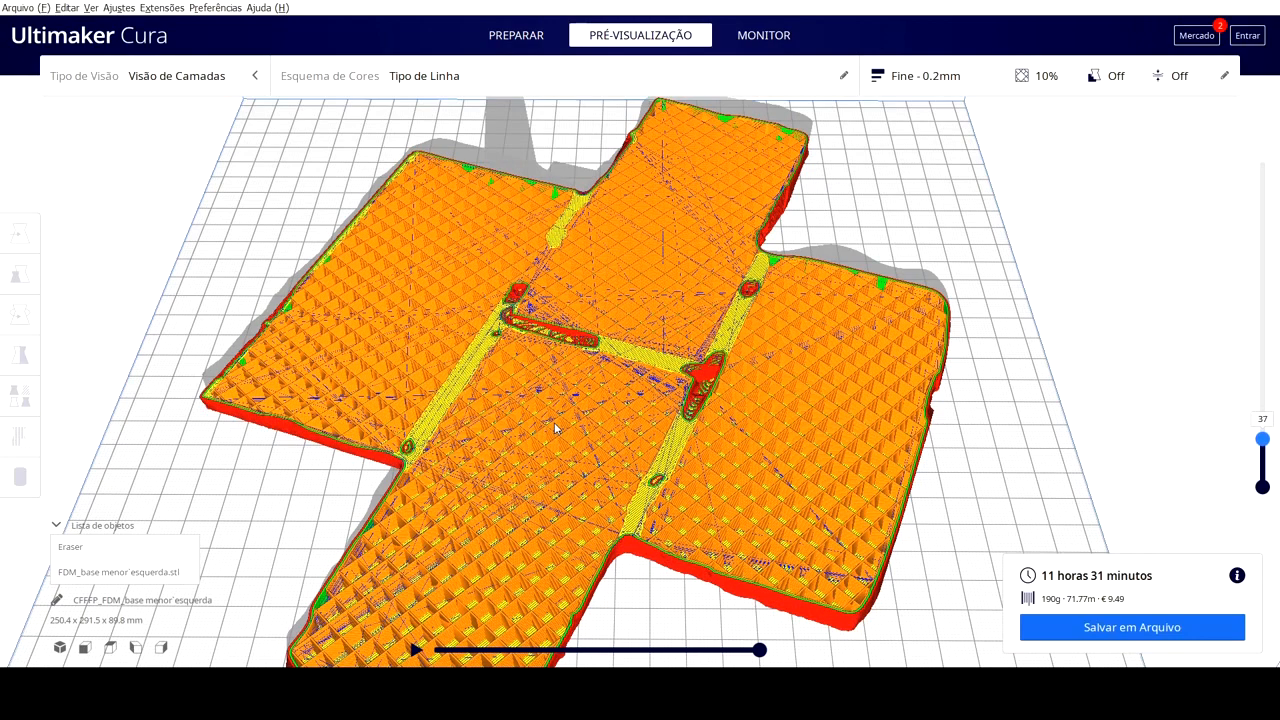
key("Up")
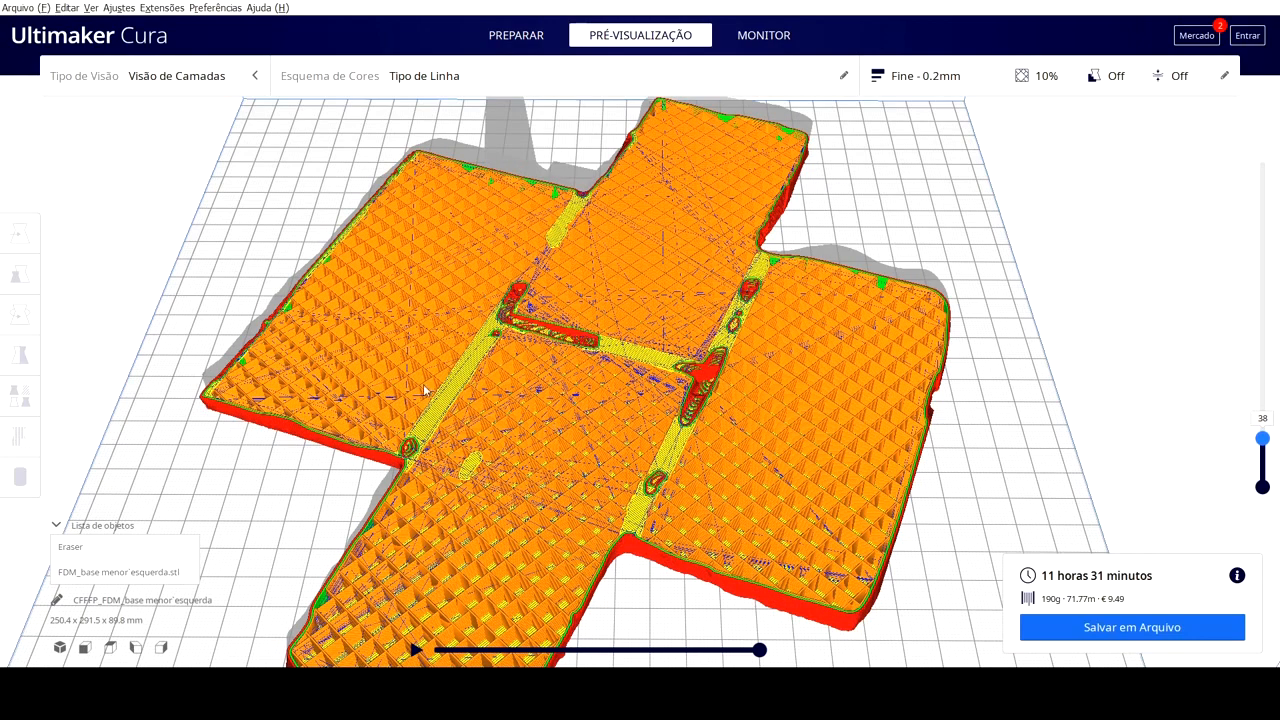
Set the infill density to 0% in the print settings and slice the model again
left_click(971, 77)
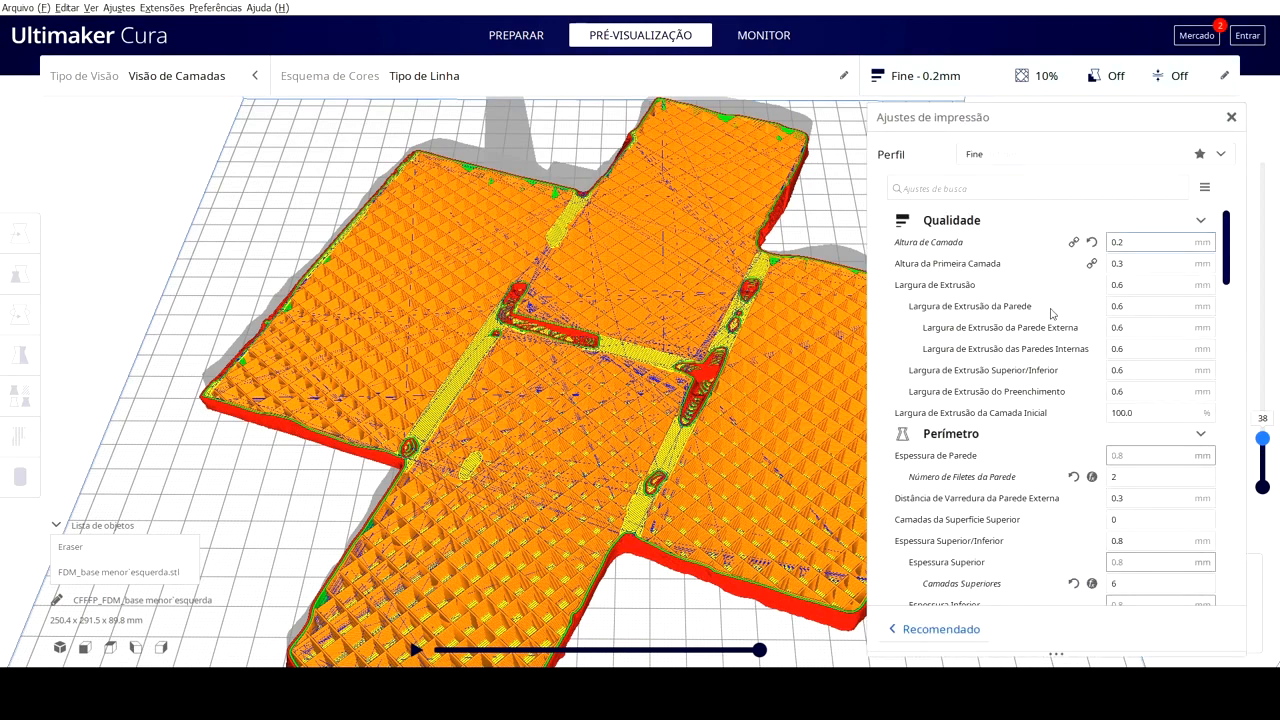
scroll(1104, 457, "down", 5)
scroll(1104, 457, "down", 6)
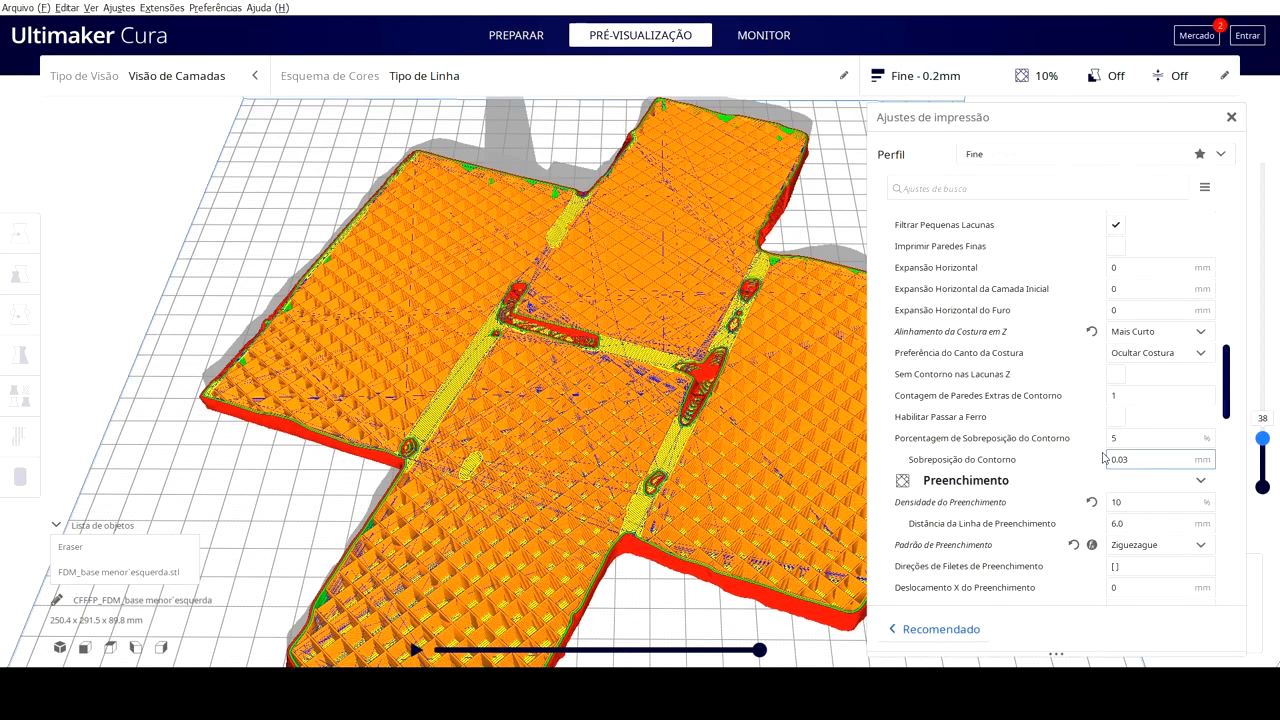
left_click(1148, 501)
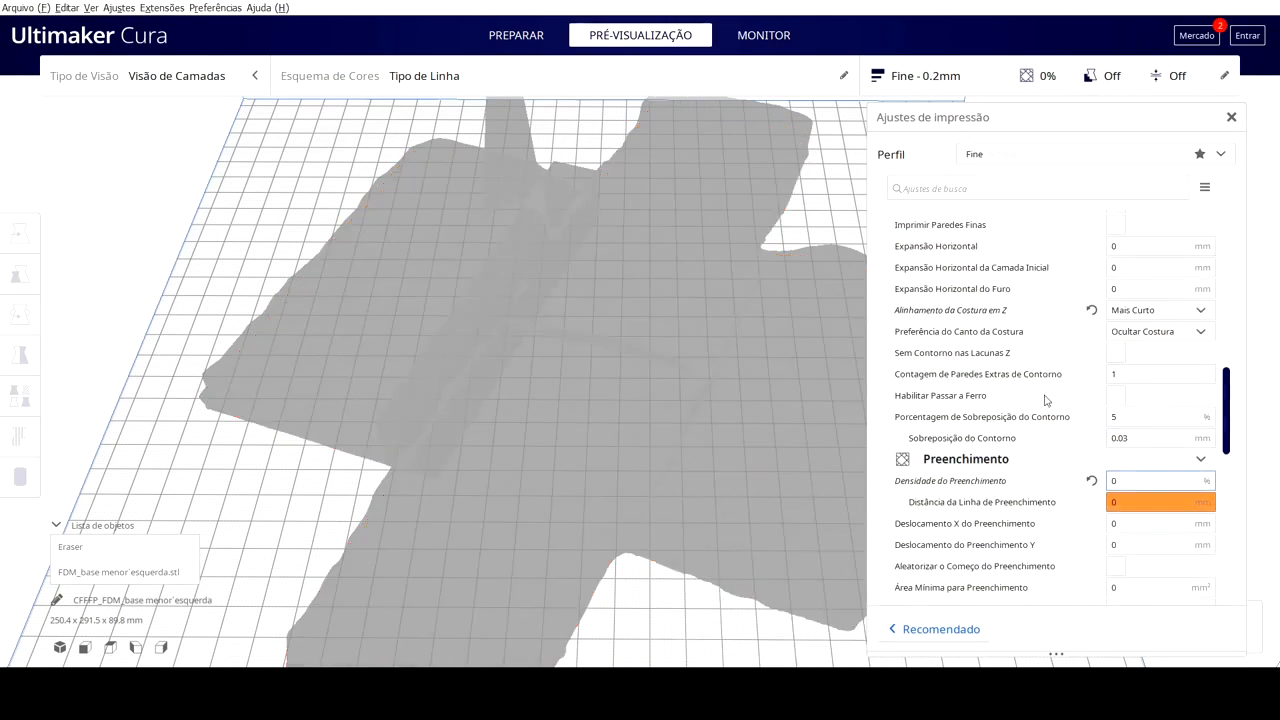
left_click(1232, 117)
left_click(1099, 633)
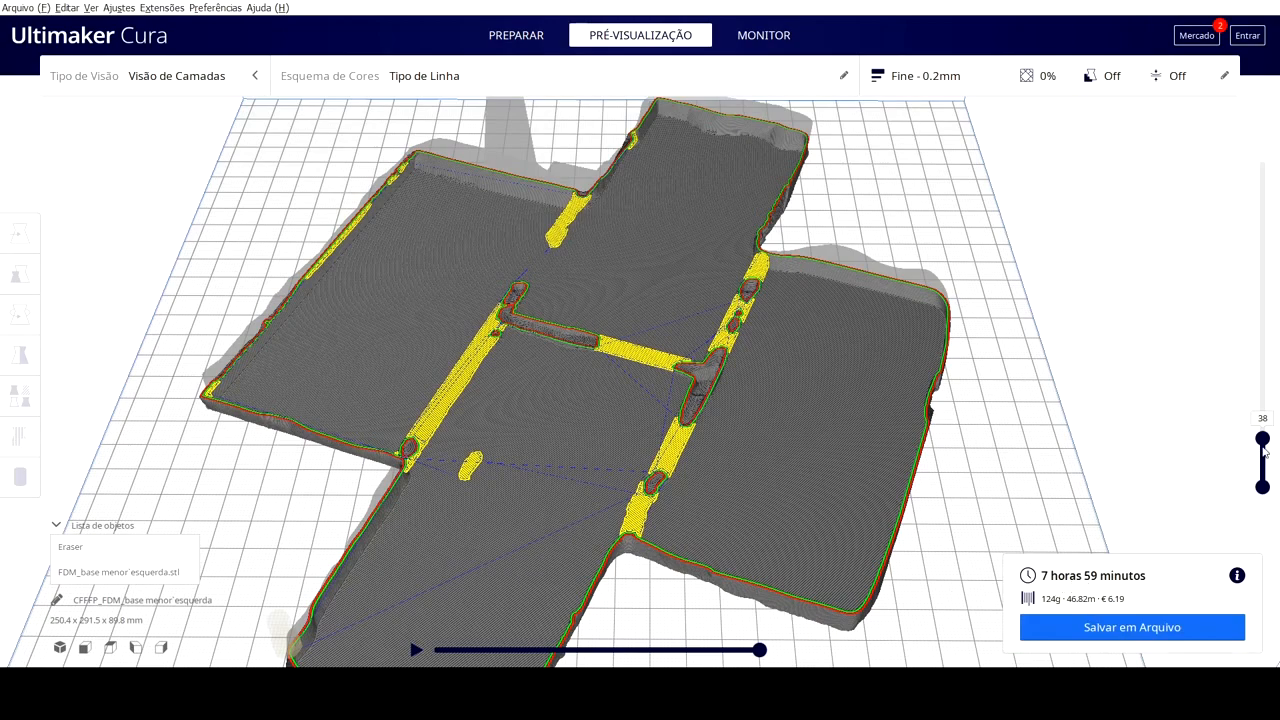
Examine the bottom surface and groove areas of the 0% infill slice from layer 38 down to layer 4
left_click_drag(1262, 440, 1262, 446)
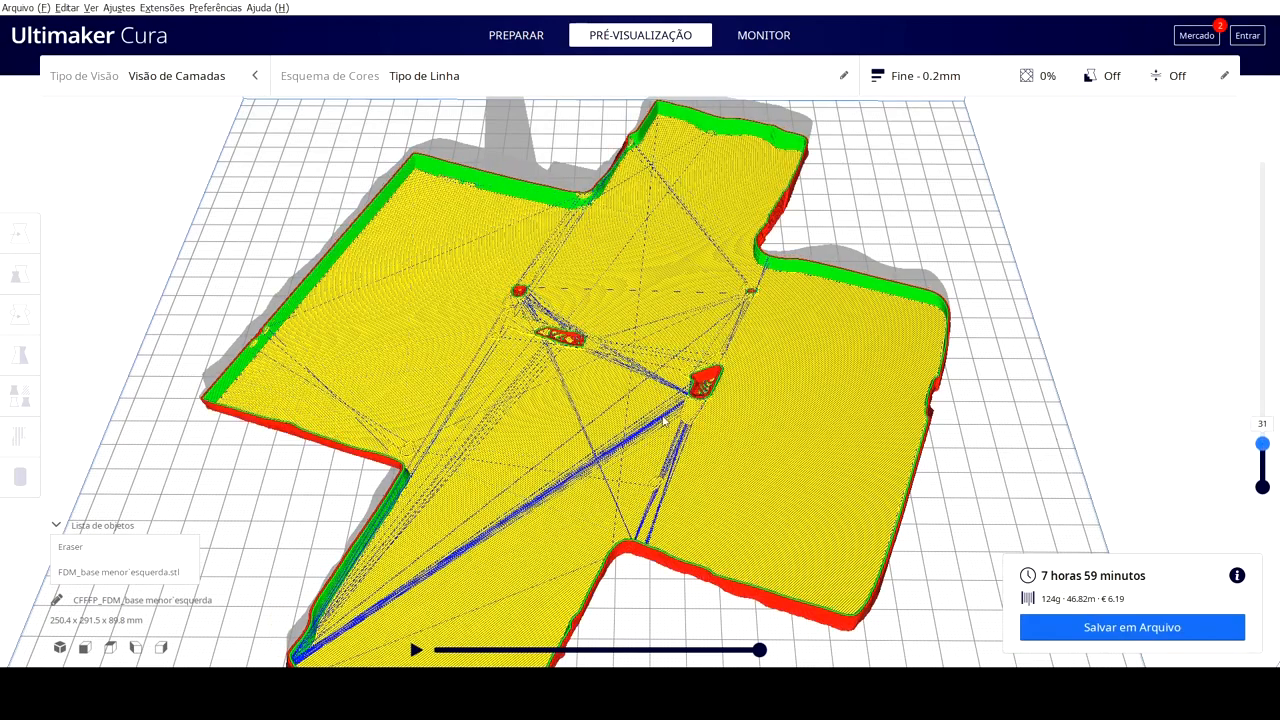
right_click_drag(664, 418, 877, 473)
scroll(708, 404, "up", 5)
scroll(708, 404, "up", 3)
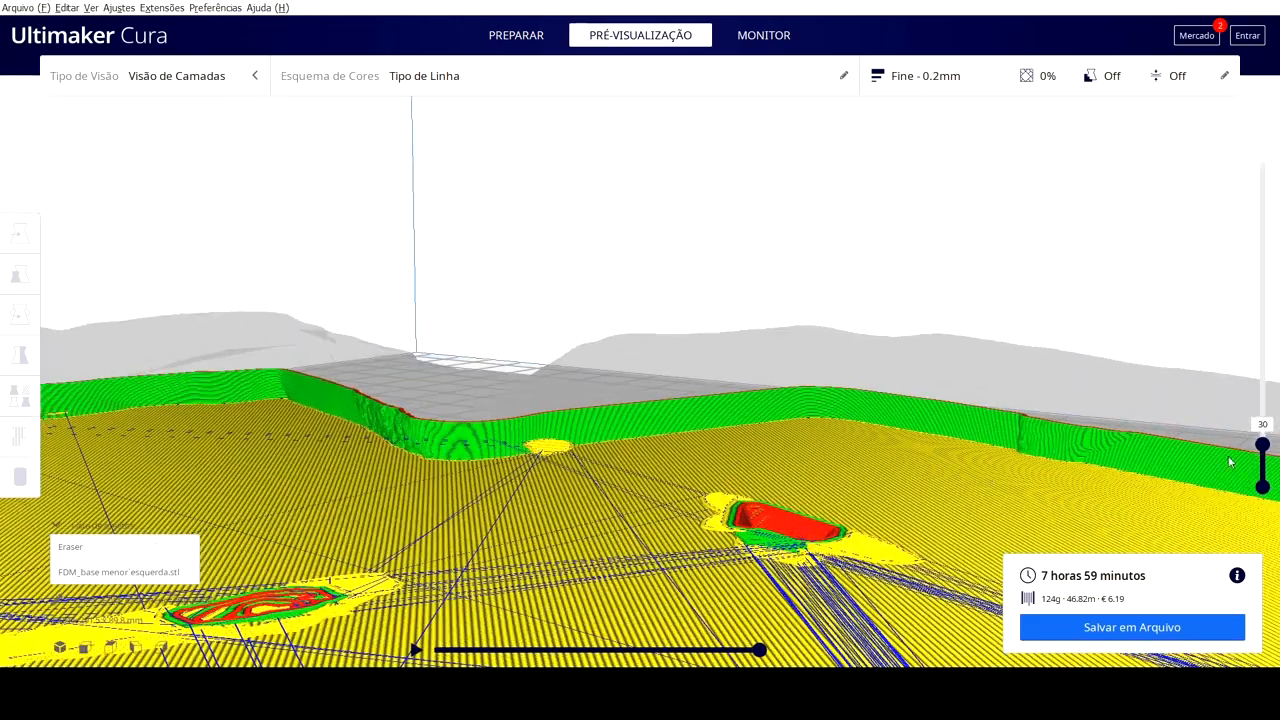
key("Down")
key("Down")
key("Down")
key("Down")
key("Down")
key("Down")
key("Down")
key("Down")
key("Down")
key("Down")
key("Down")
key("Down")
key("Down")
key("Down")
key("Down")
key("Down")
key("Down")
key("Down")
key("Down")
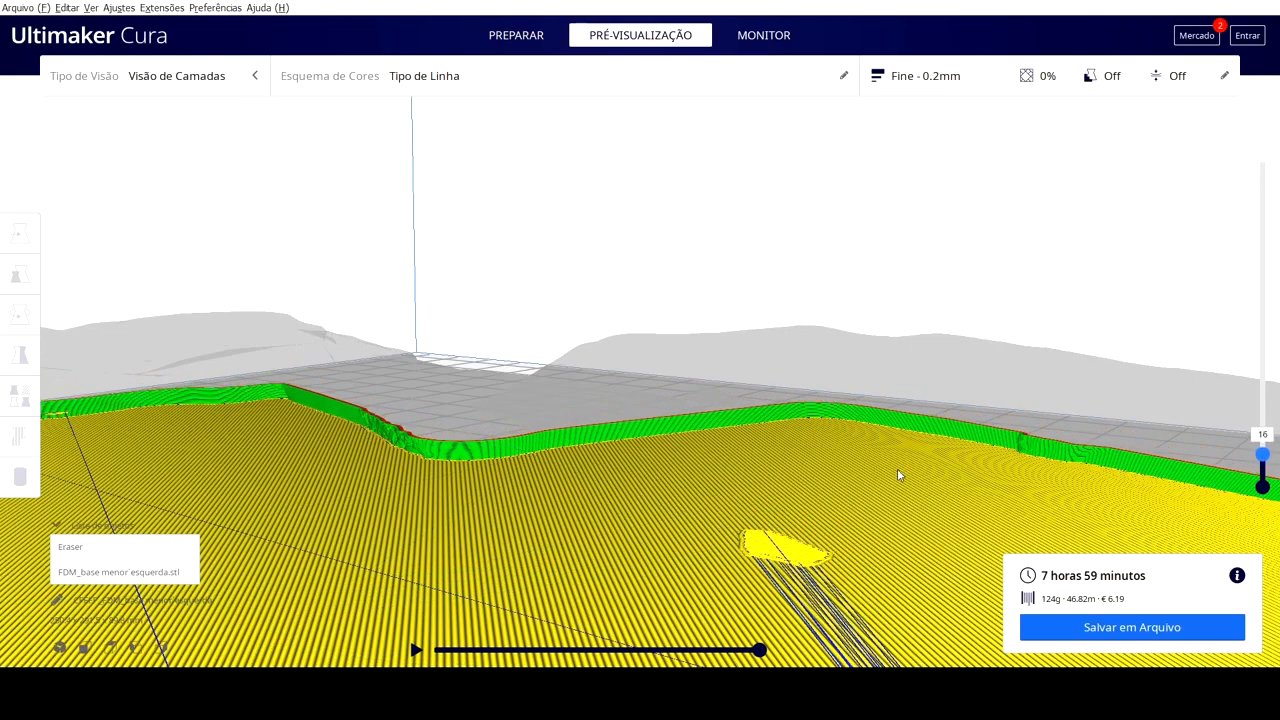
key("Down")
key("Down")
key("Down")
key("Down")
key("Down")
key("Down")
key("Down")
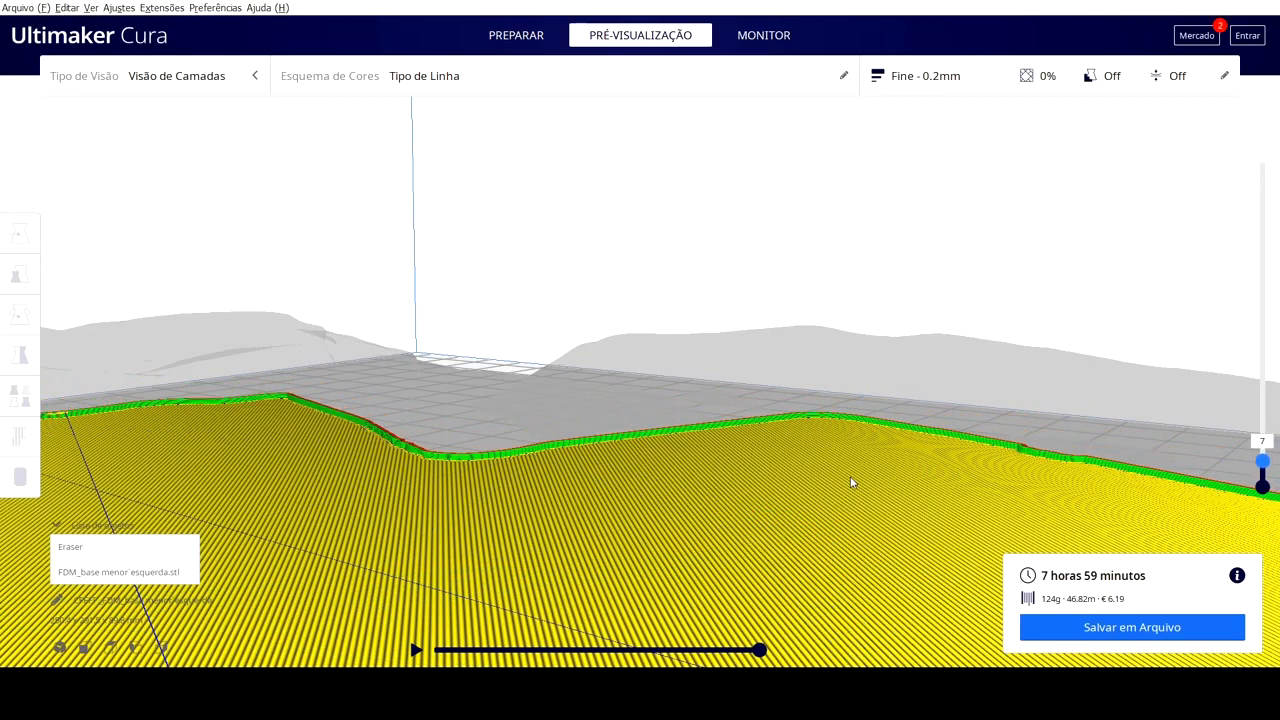
right_click_drag(851, 480, 803, 507)
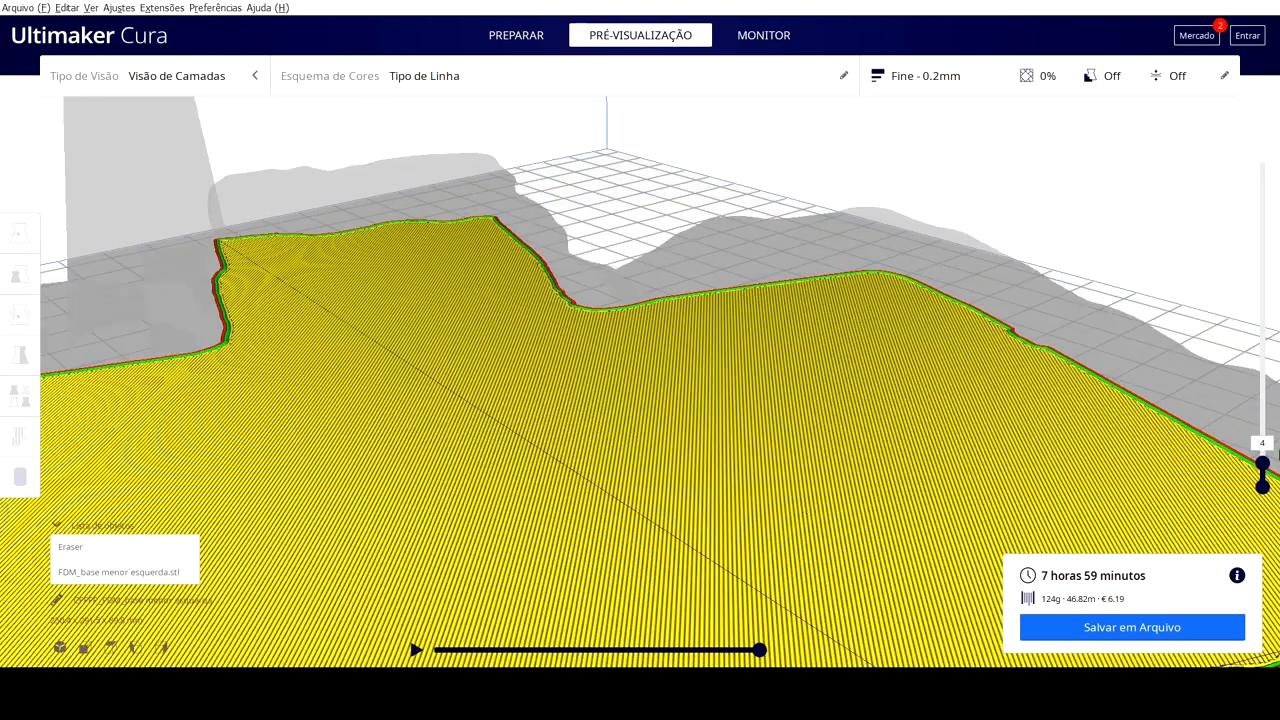
scroll(685, 448, "down", 2)
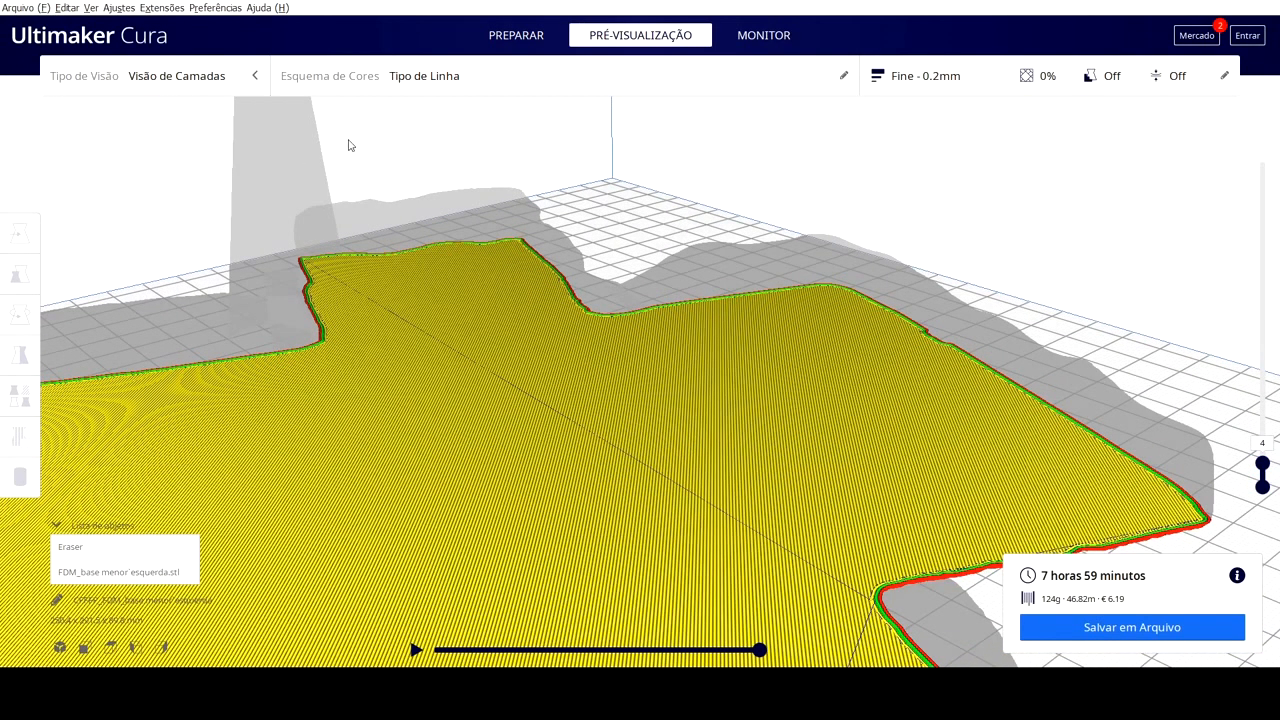
Examine where the groove openings start in the base from layer 4 up to layer 19
key("Up")
key("Up")
key("Up")
key("Up")
key("Up")
key("Up")
key("Up")
key("Up")
key("Up")
key("Up")
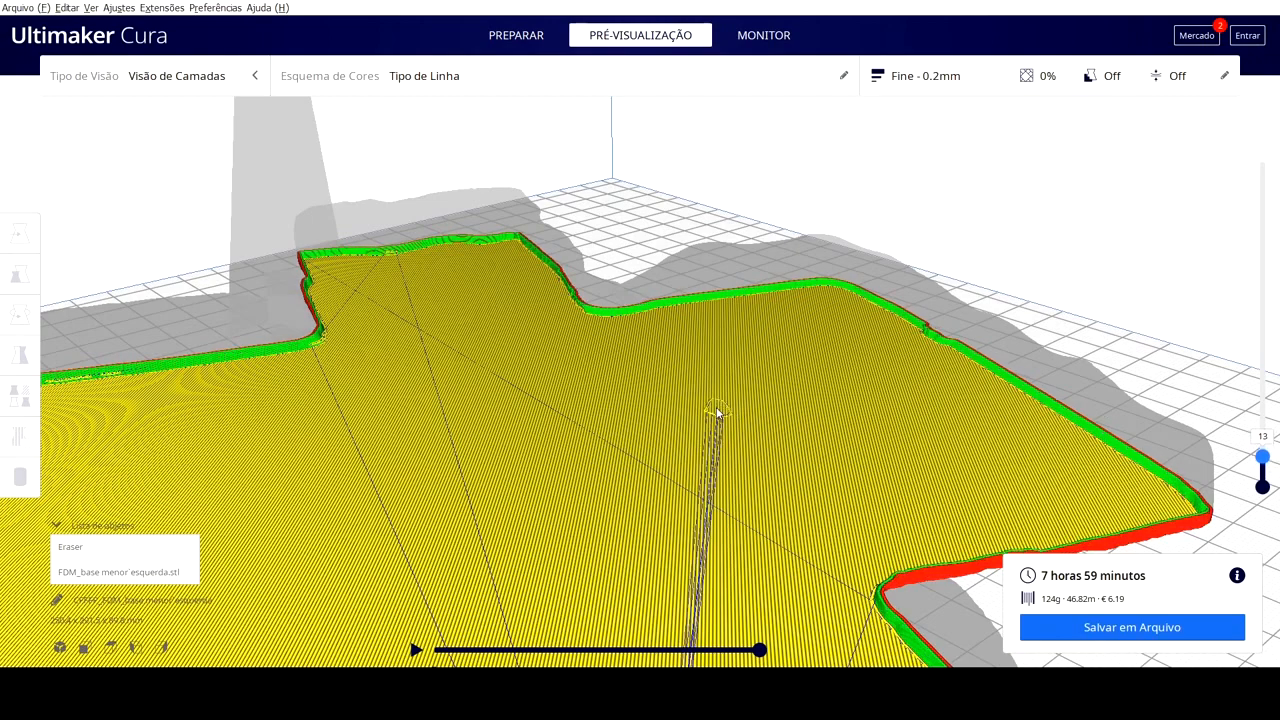
scroll(717, 410, "down", 5)
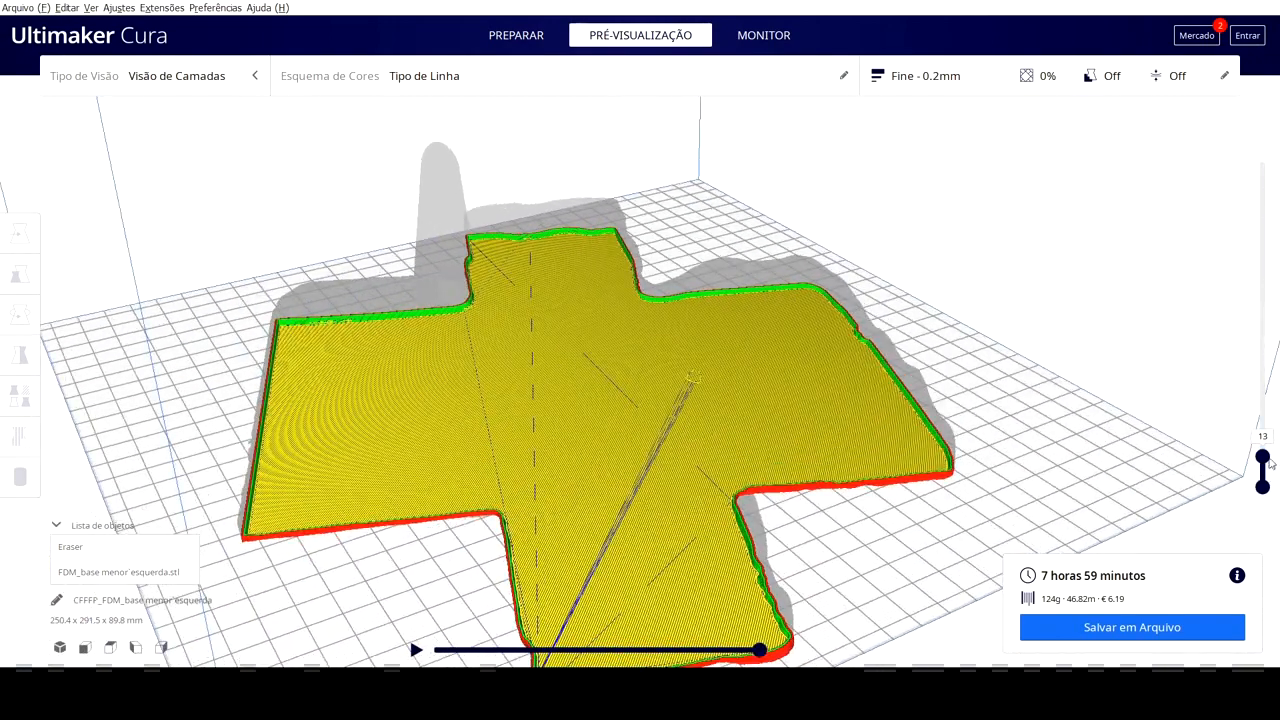
scroll(586, 414, "up", 3)
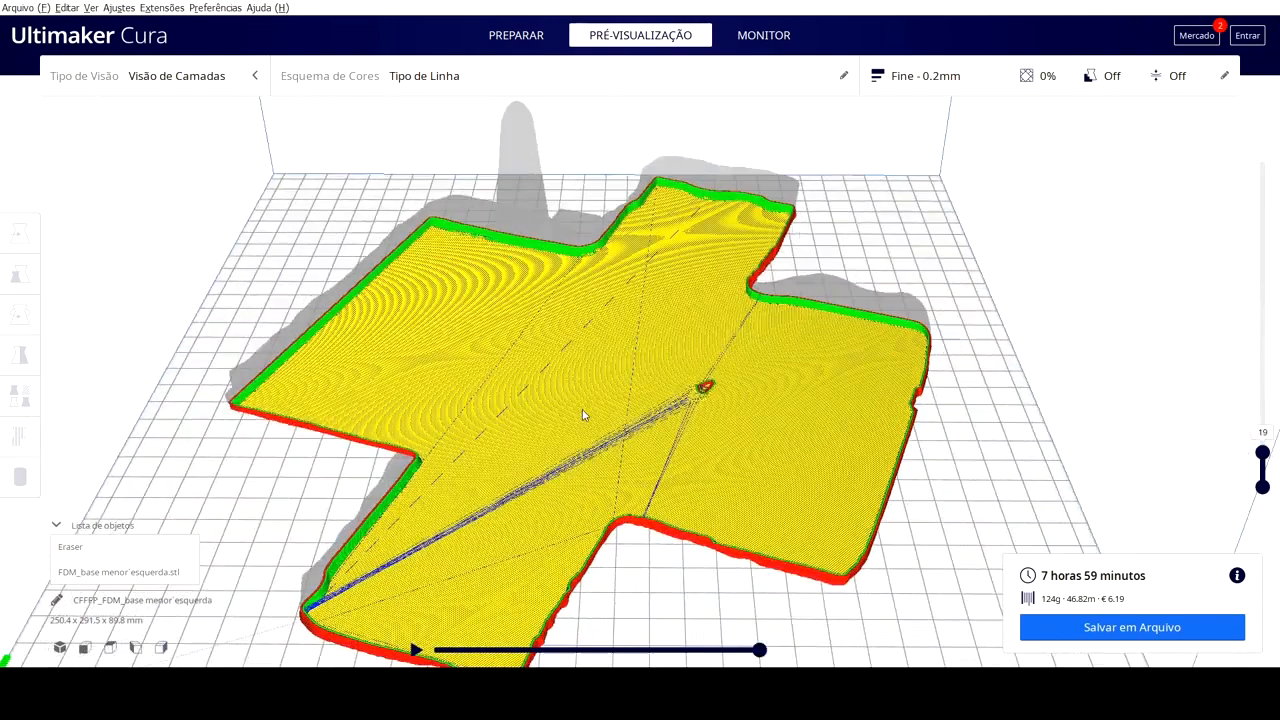
Change the support blocker beside the pin to the modify-settings-for-overlaps mesh type and slice the model again
left_click(518, 38)
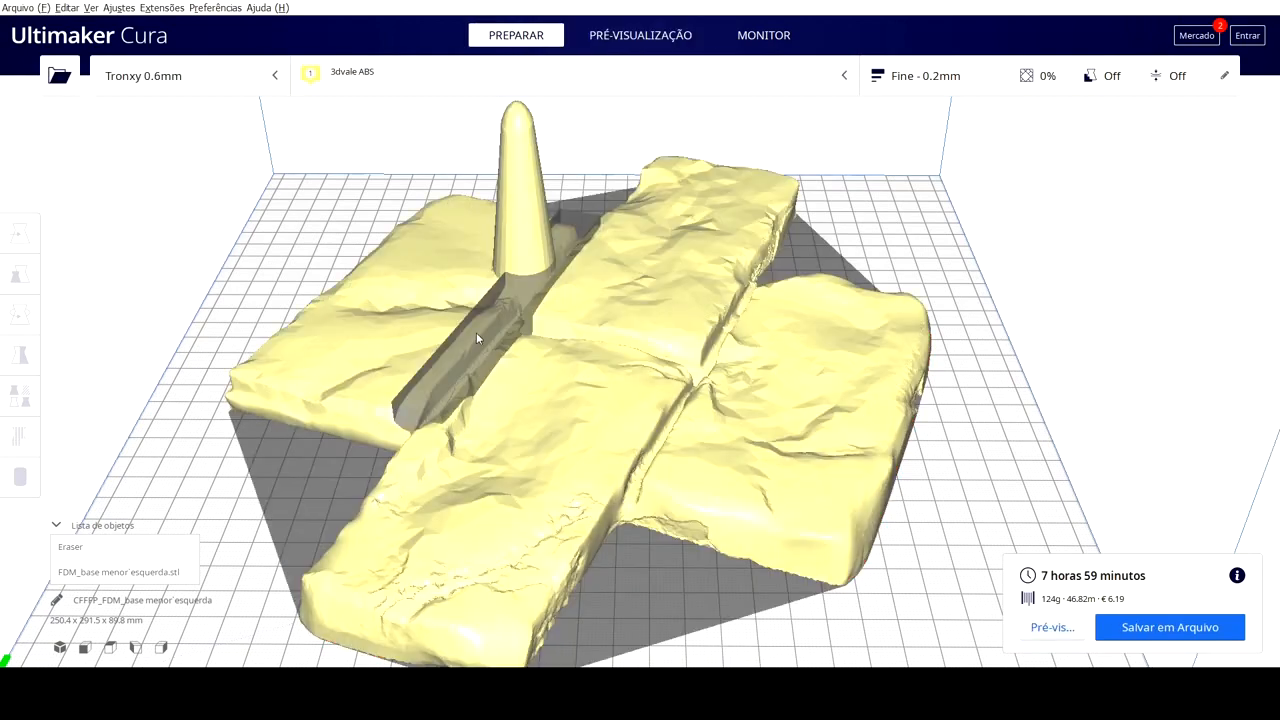
right_click_drag(476, 338, 450, 353)
left_click(526, 293)
right_click_drag(477, 447, 686, 393)
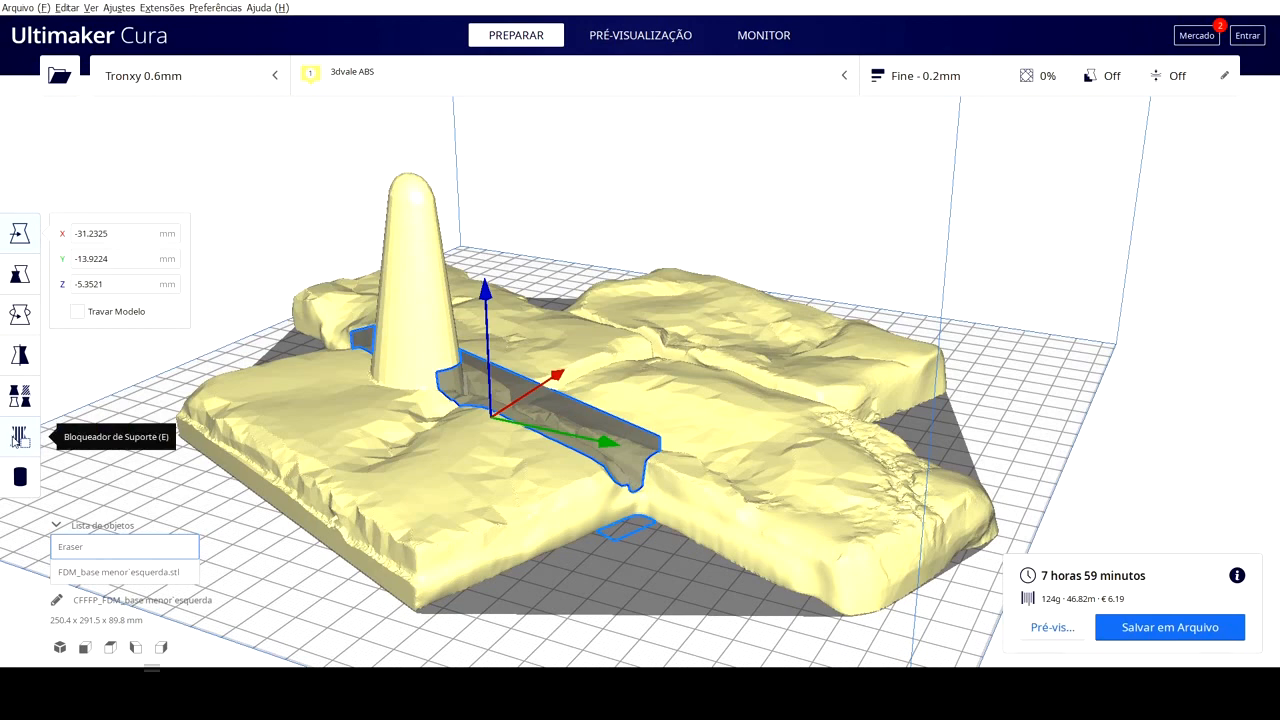
left_click(20, 397)
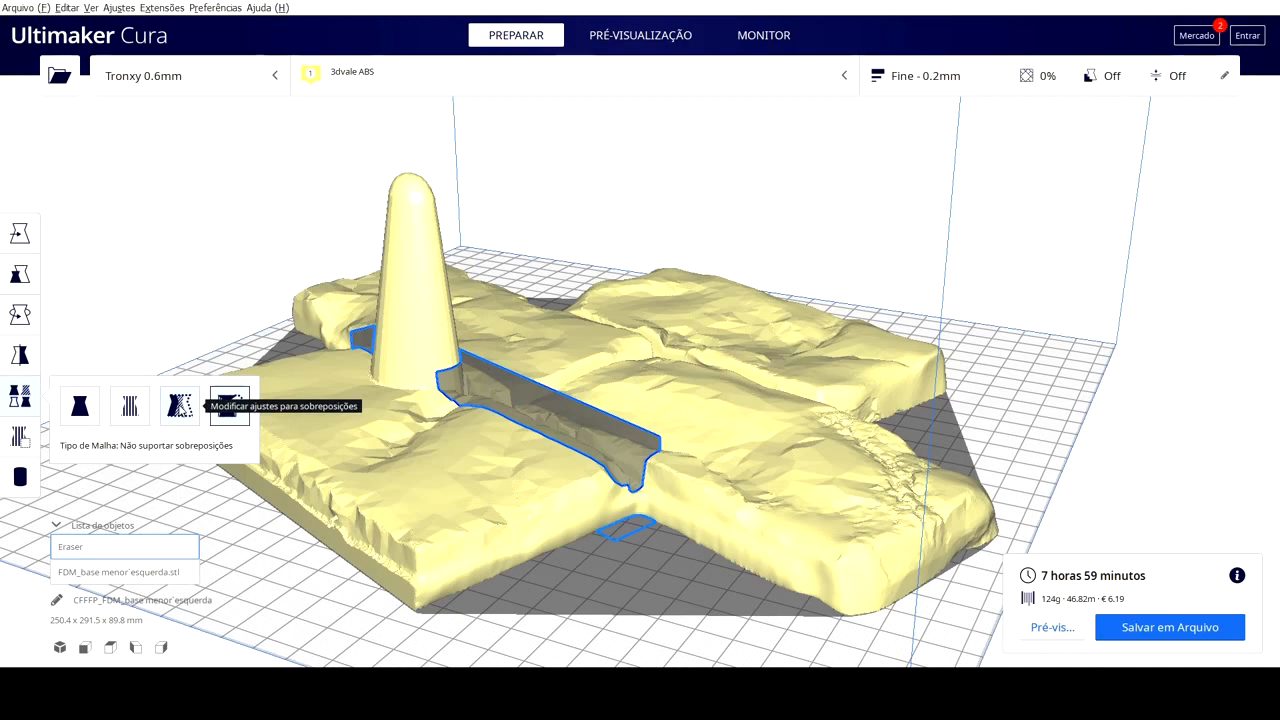
left_click(180, 405)
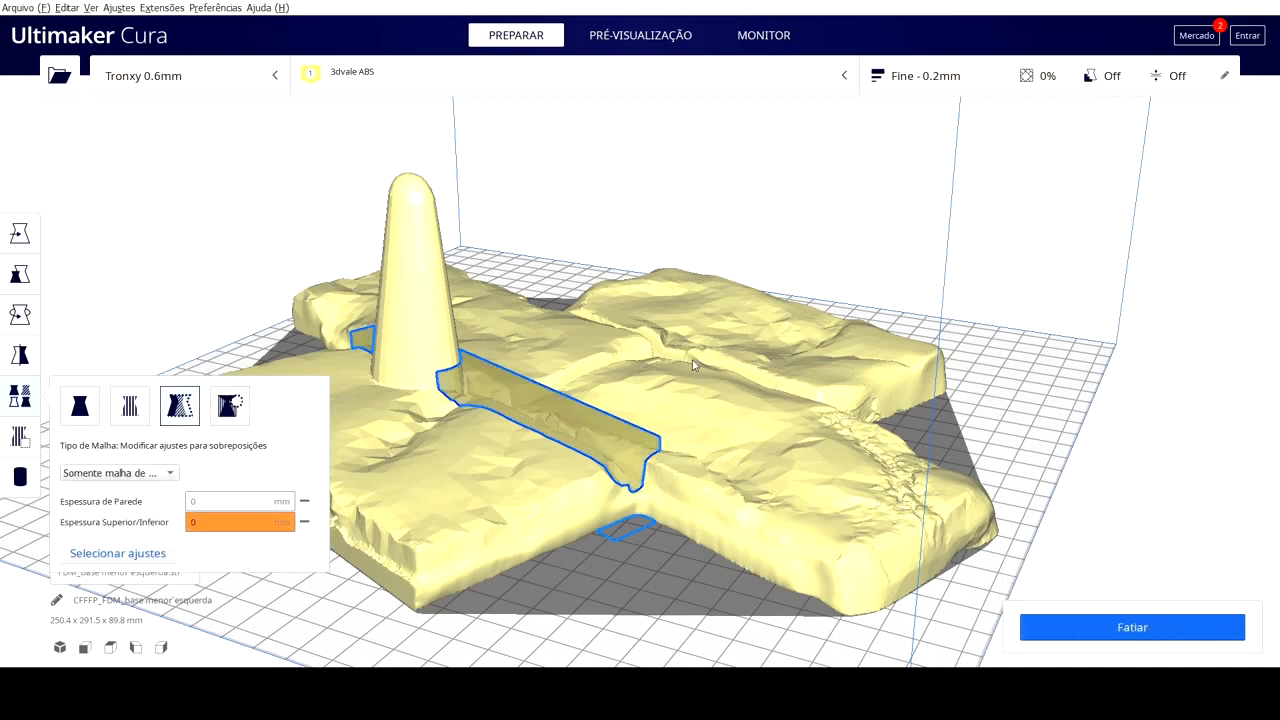
right_click_drag(667, 375, 468, 349)
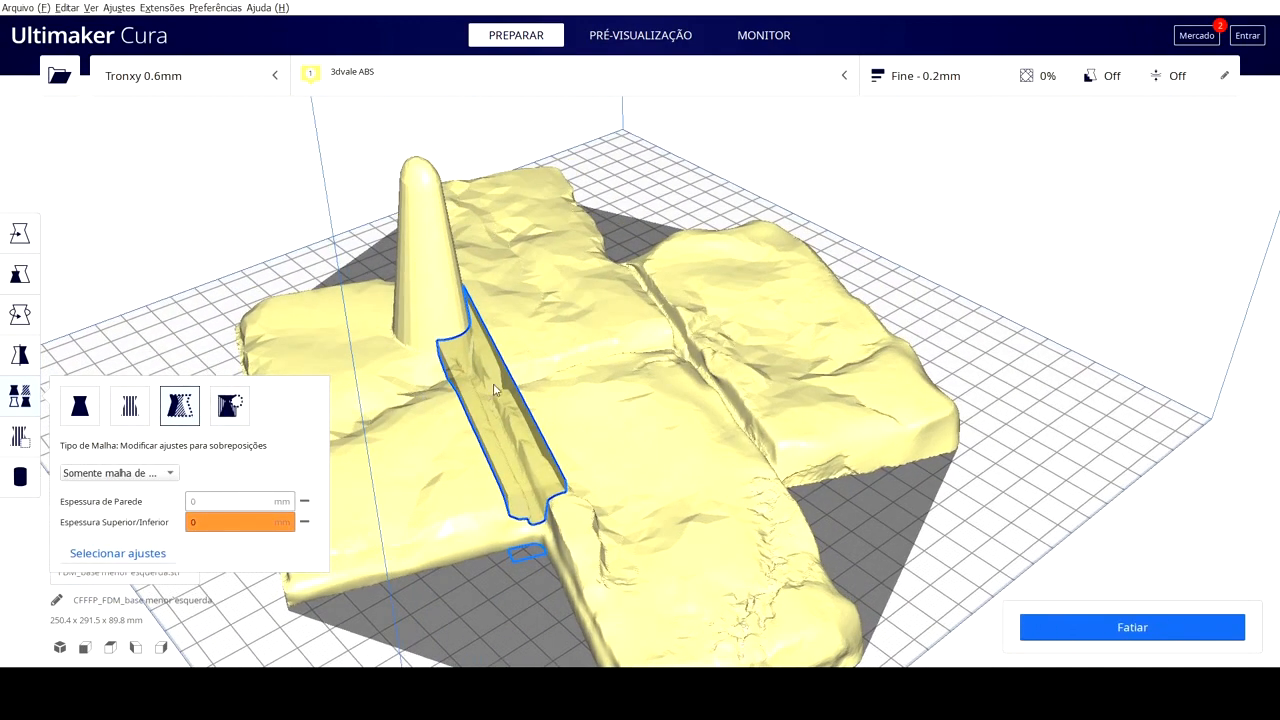
left_click(1104, 629)
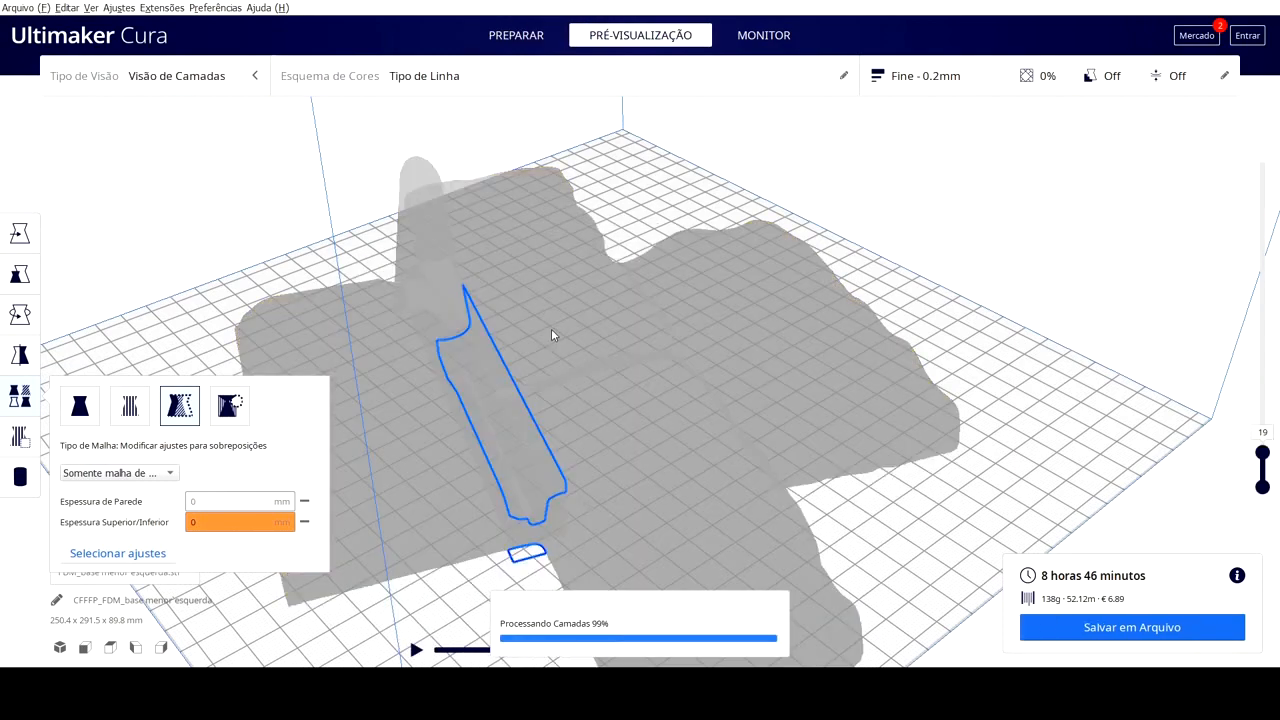
Examine the walls generated around the modifier block from layer 19 down to layer 13
scroll(522, 402, "up", 5)
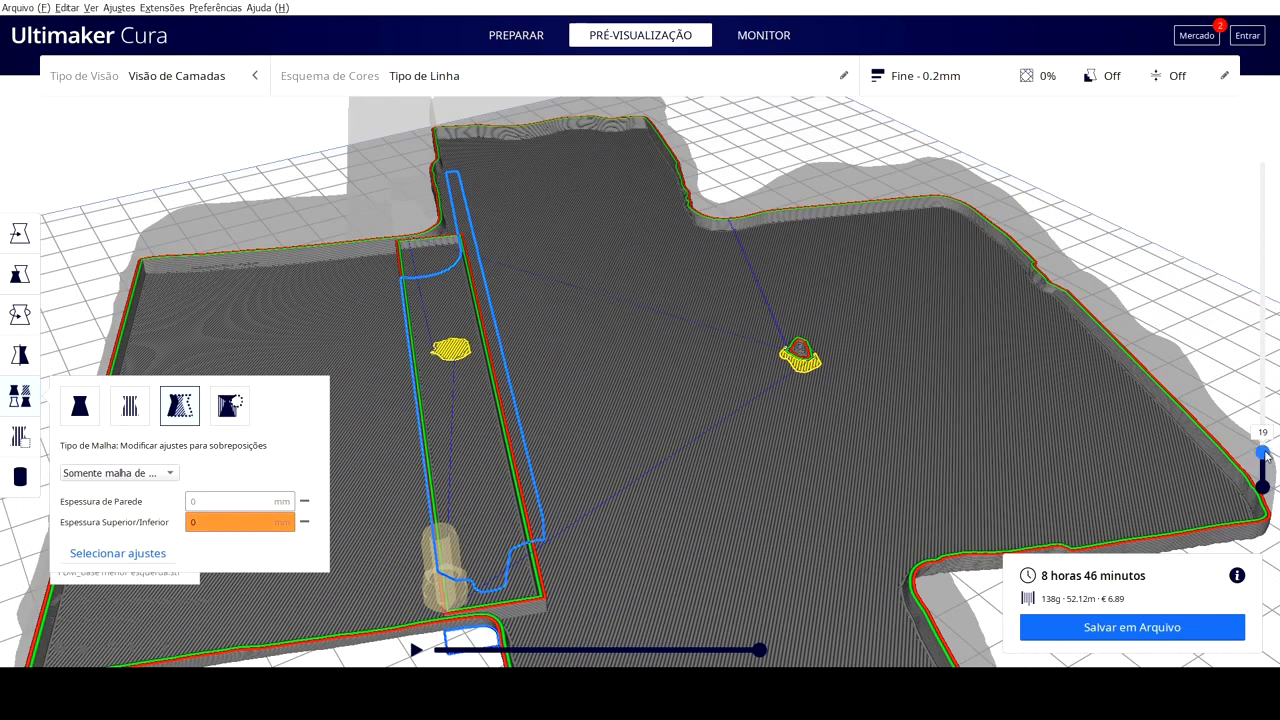
key("Down")
key("Down")
right_click_drag(425, 401, 488, 454)
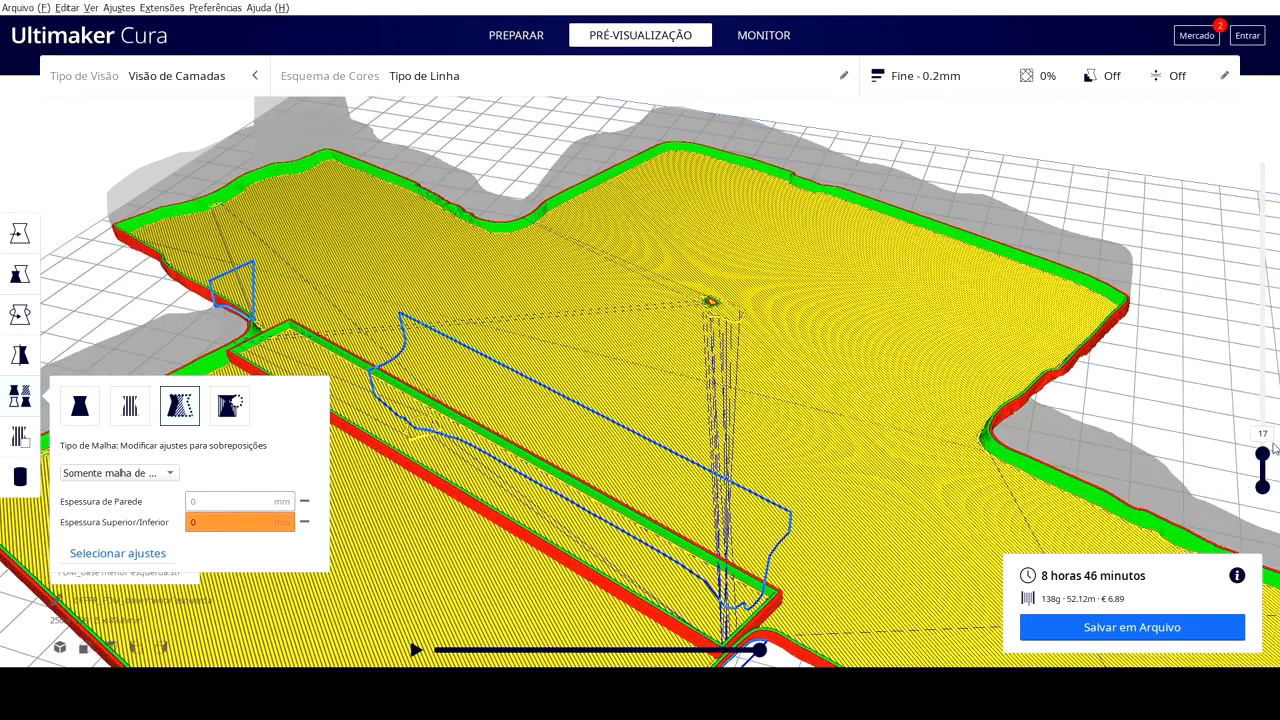
right_click_drag(808, 422, 627, 588)
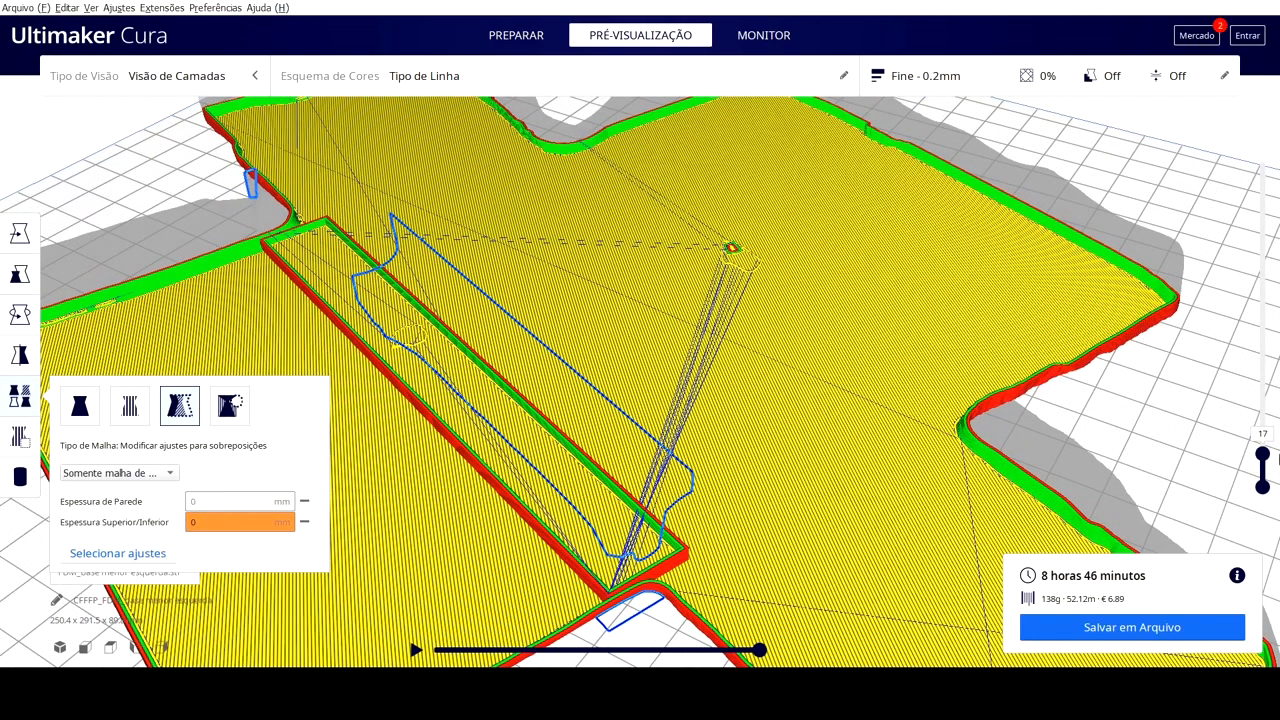
left_click(1264, 459)
key("Down")
key("Down")
key("Down")
key("Down")
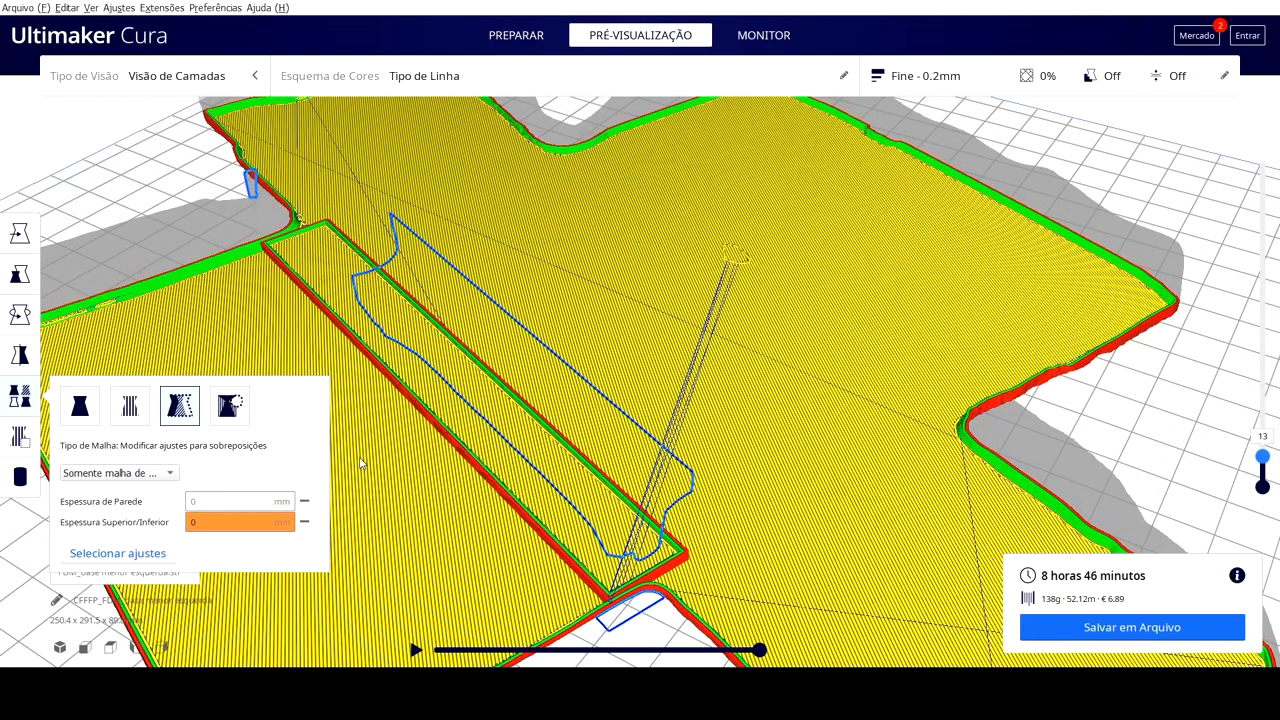
Examine the modifier block's walls and the groove inside them from layer 13 up to layer 31
key("Up")
key("Up")
key("Up")
key("Up")
key("Up")
key("Up")
key("Up")
key("Up")
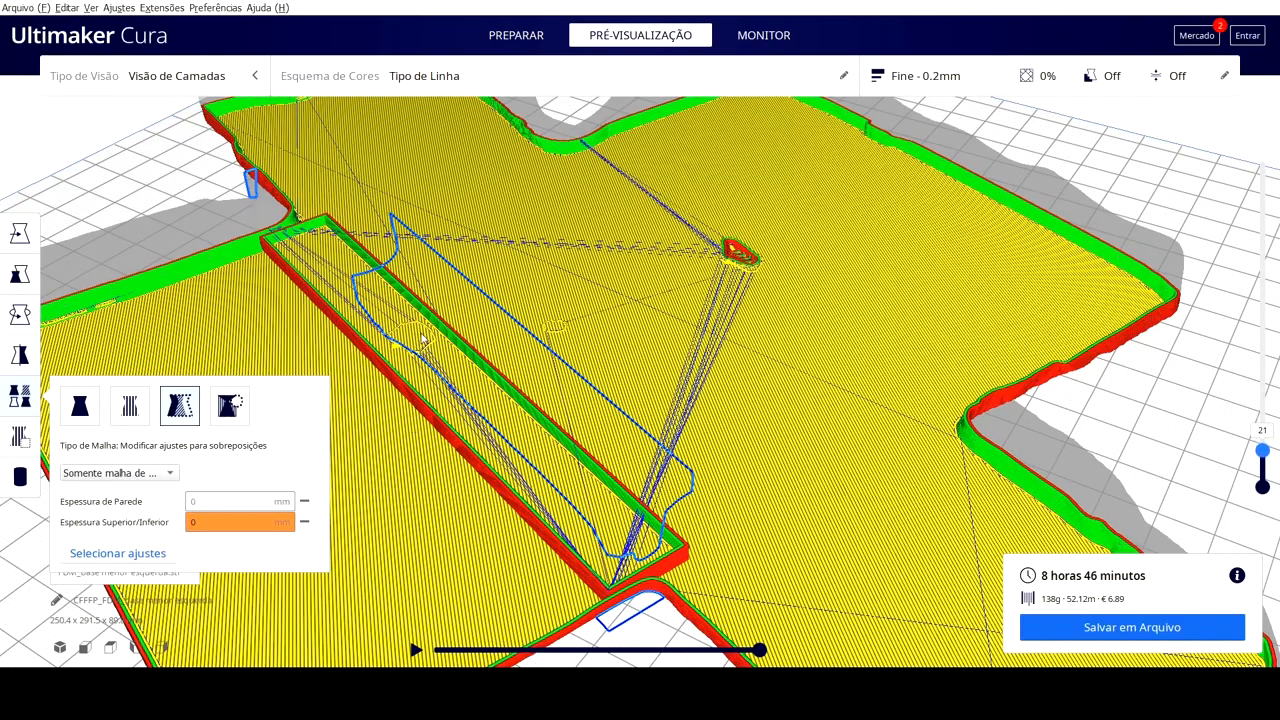
scroll(388, 337, "up", 6)
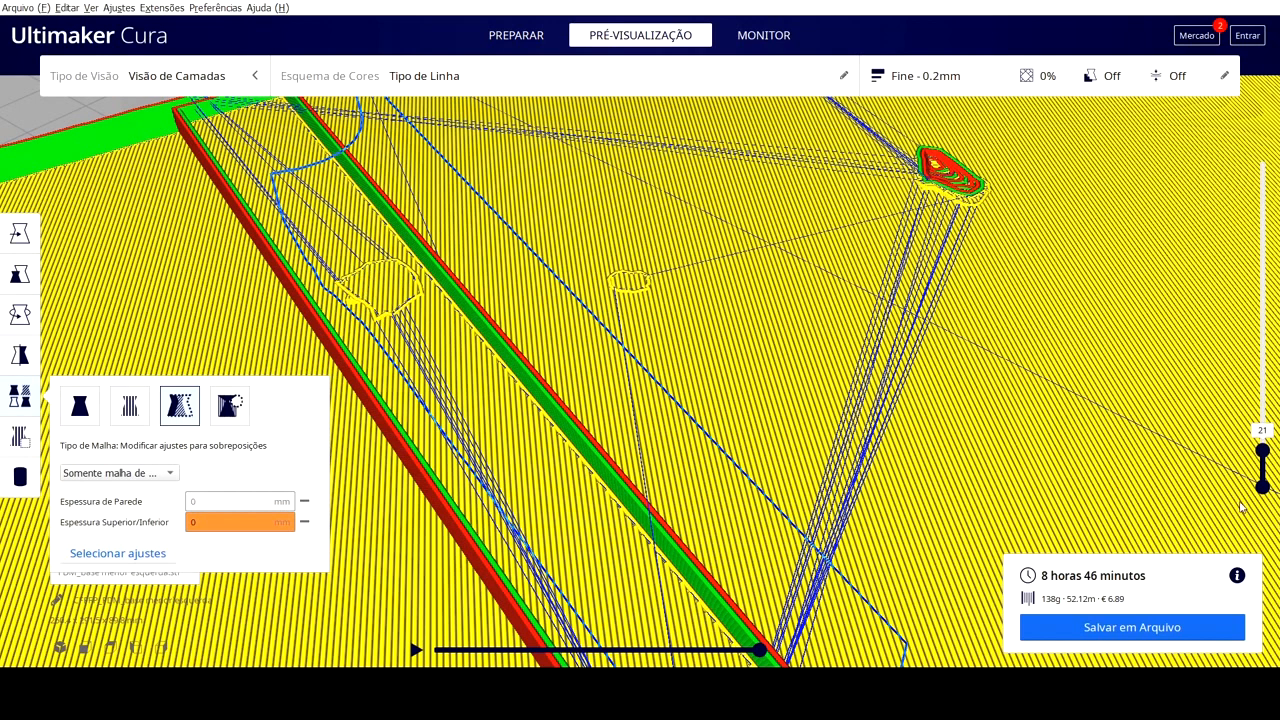
left_click_drag(1264, 452, 1264, 449)
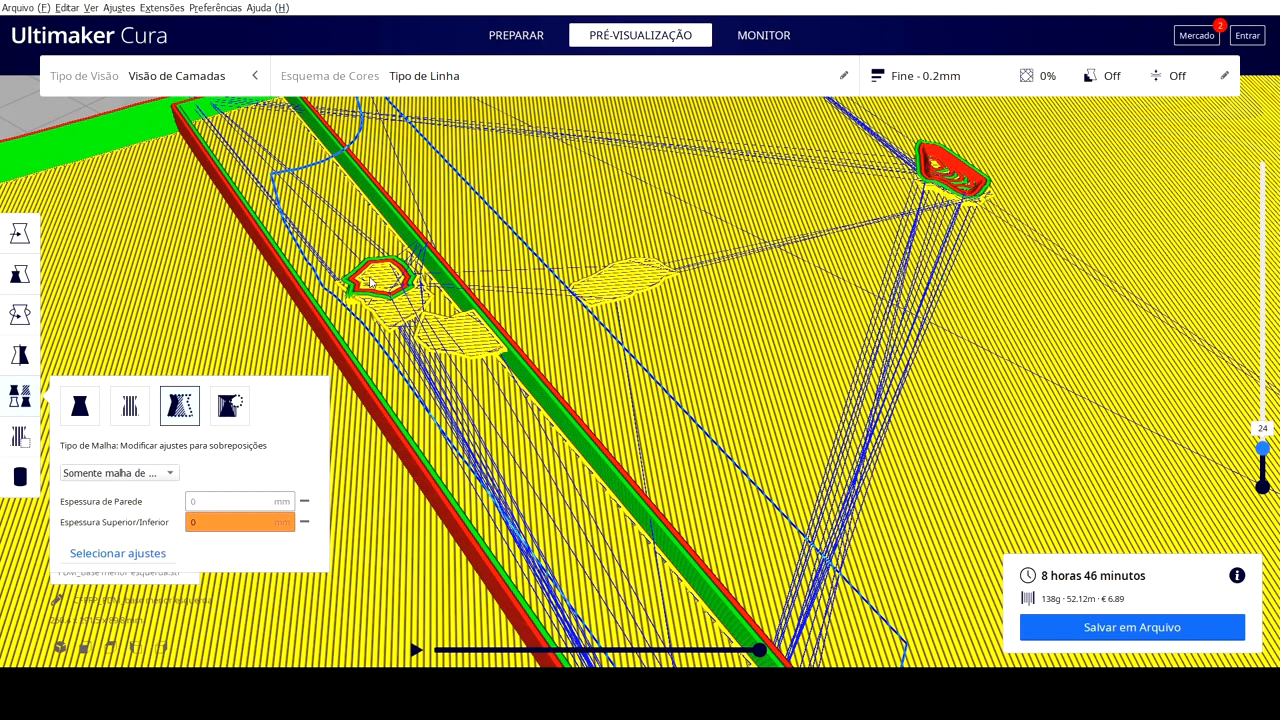
right_click_drag(380, 303, 472, 343)
scroll(440, 330, "down", 3)
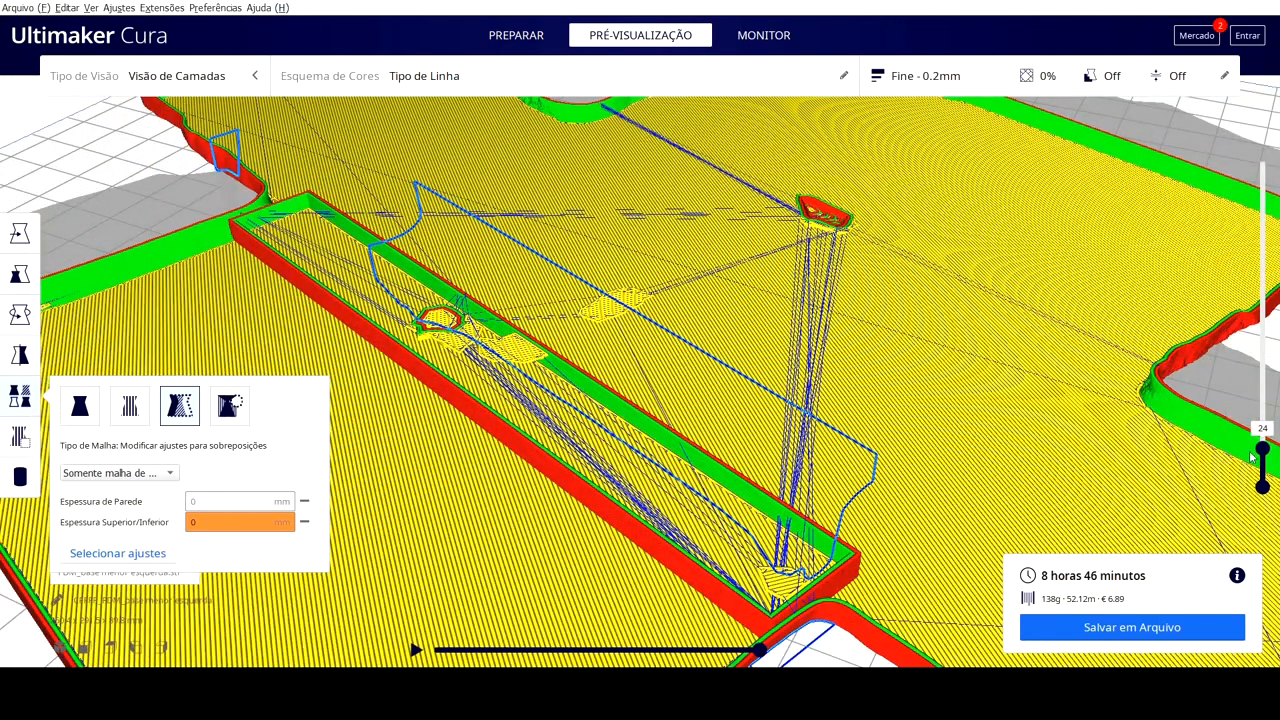
mouse_move(1262, 449)
left_mouse_down()
mouse_move(1262, 462)
mouse_move(1262, 443)
left_mouse_up()
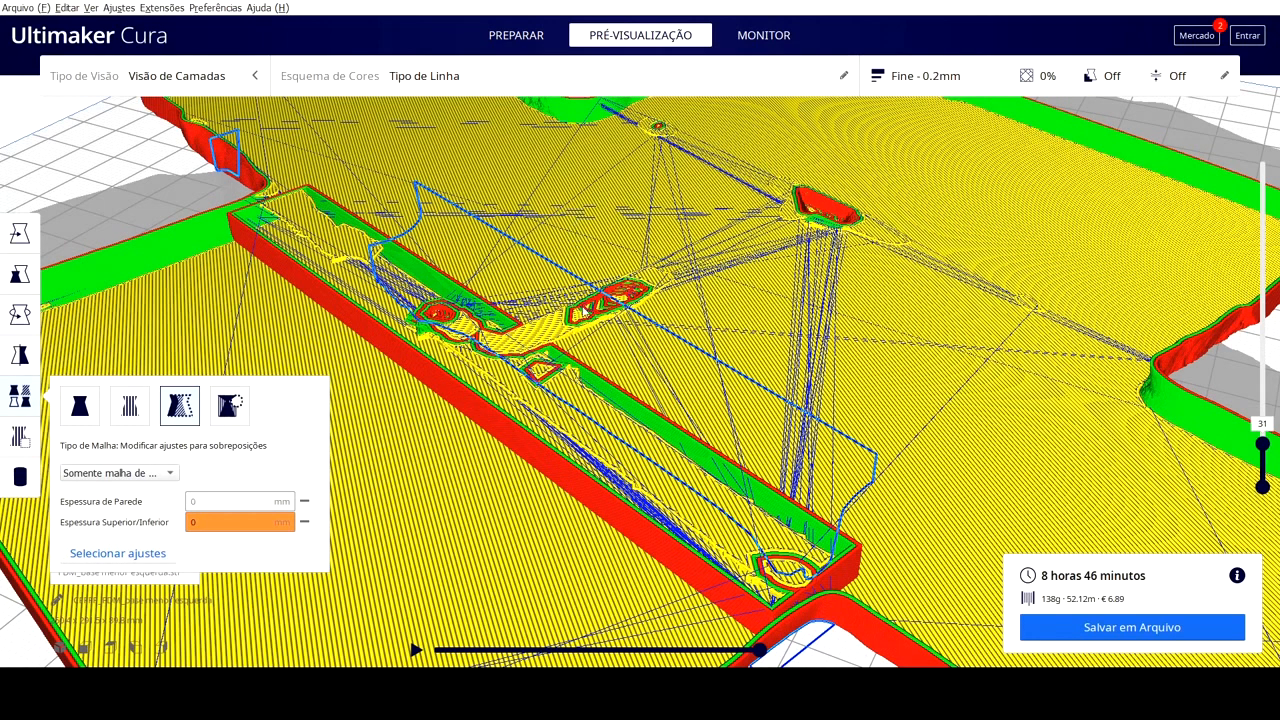
Add wall line count 2, infill density 0%, zigzag infill pattern and the connect infill lines setting to the modifier block's overrides
left_click(1047, 80)
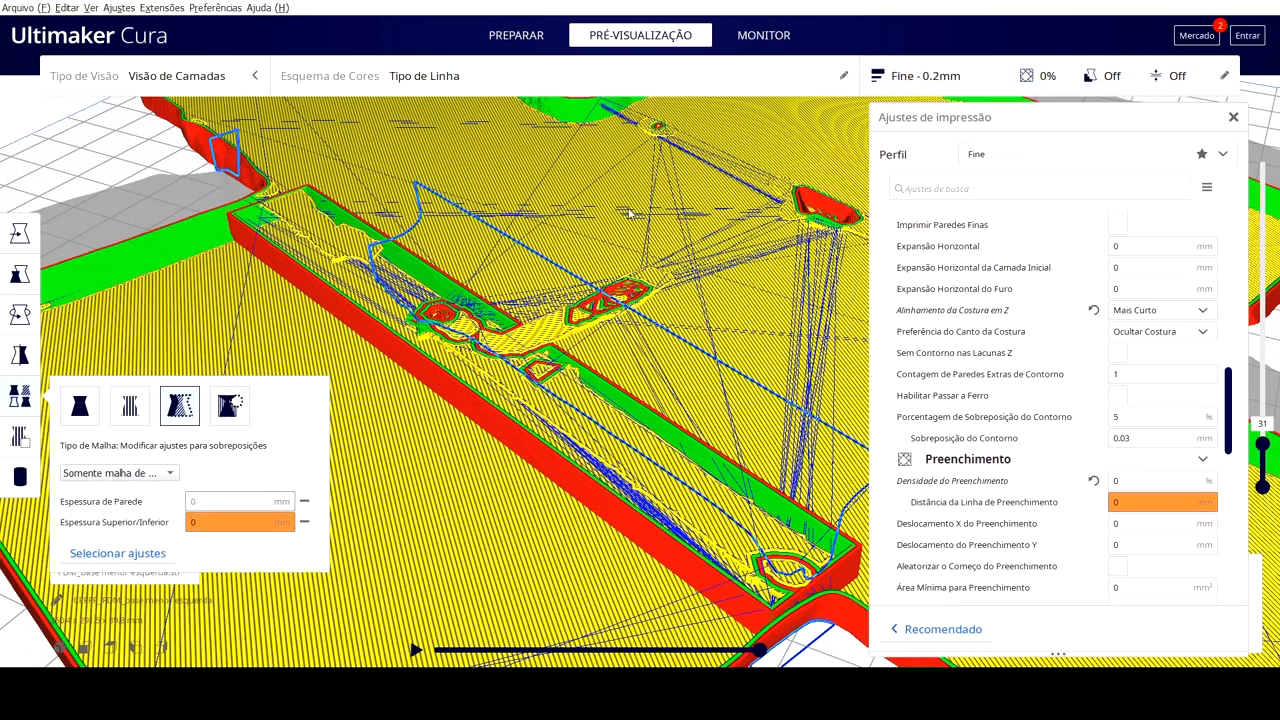
left_click(554, 265)
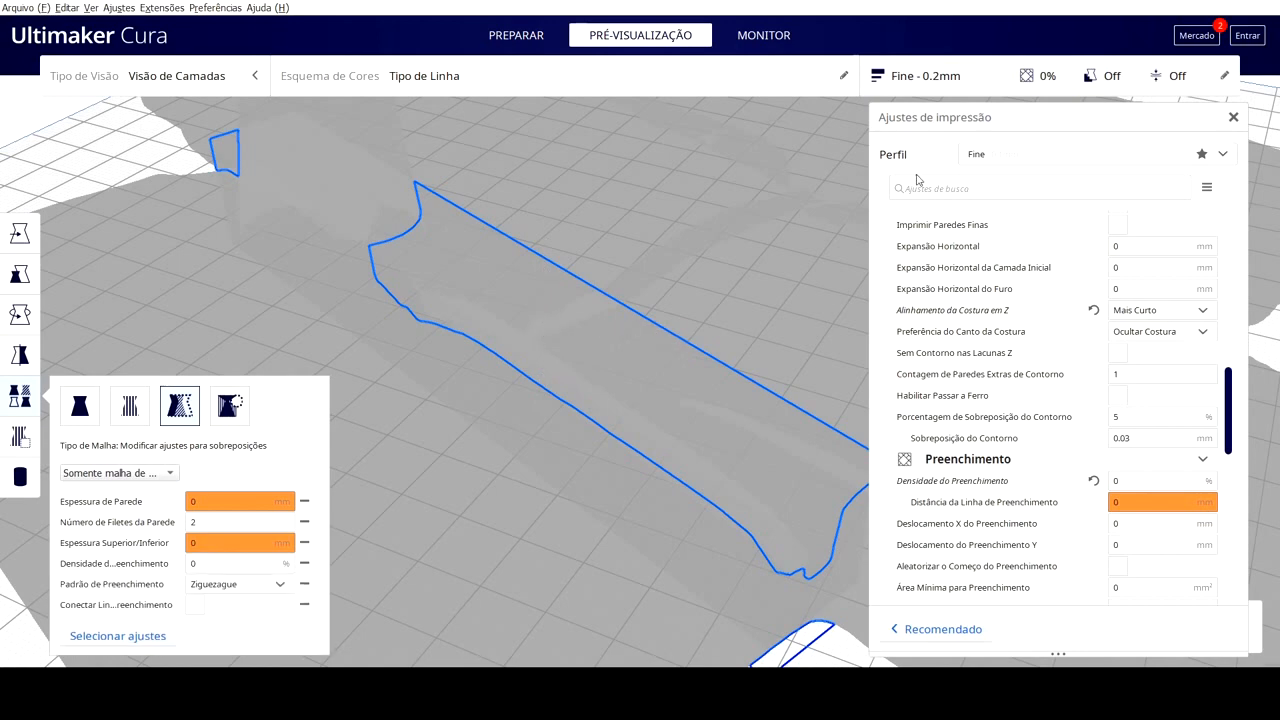
right_click_drag(474, 356, 430, 362)
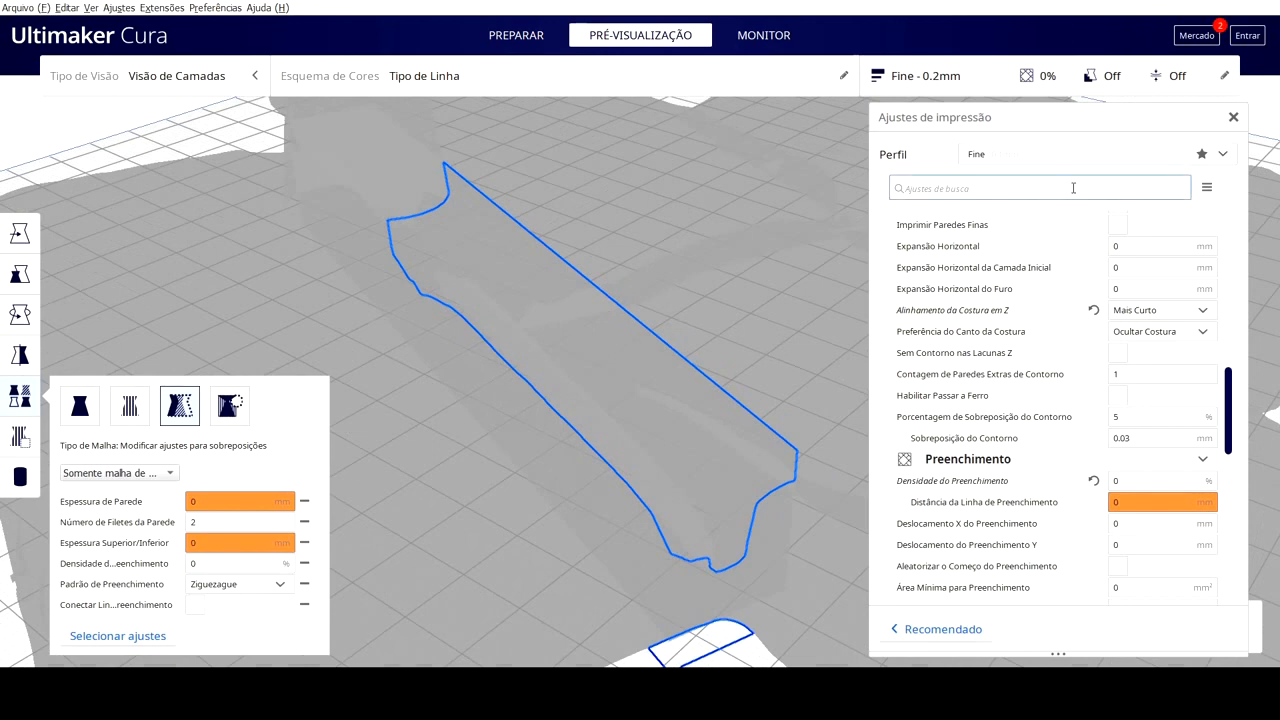
left_click(1233, 117)
Leave the print settings and set the wall line count of the modifier block's overrides to 0
left_click(1038, 195)
left_click(628, 357)
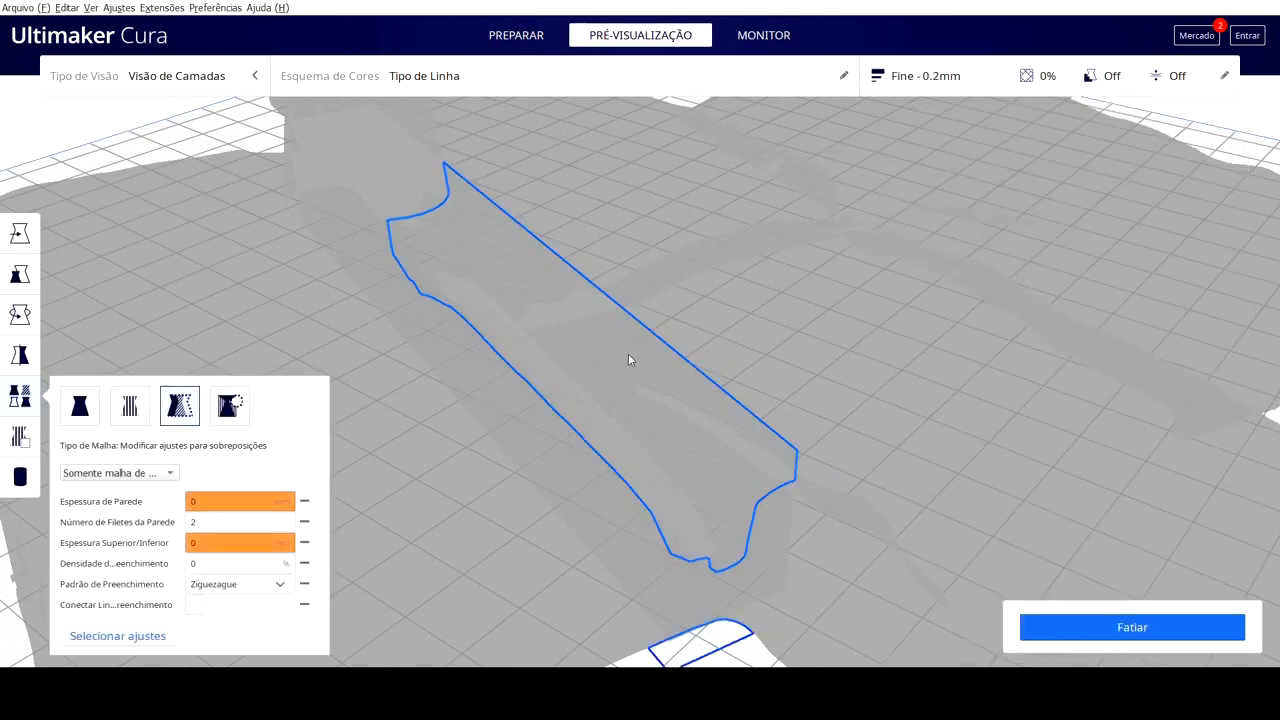
right_click_drag(628, 357, 406, 437)
left_click(213, 515)
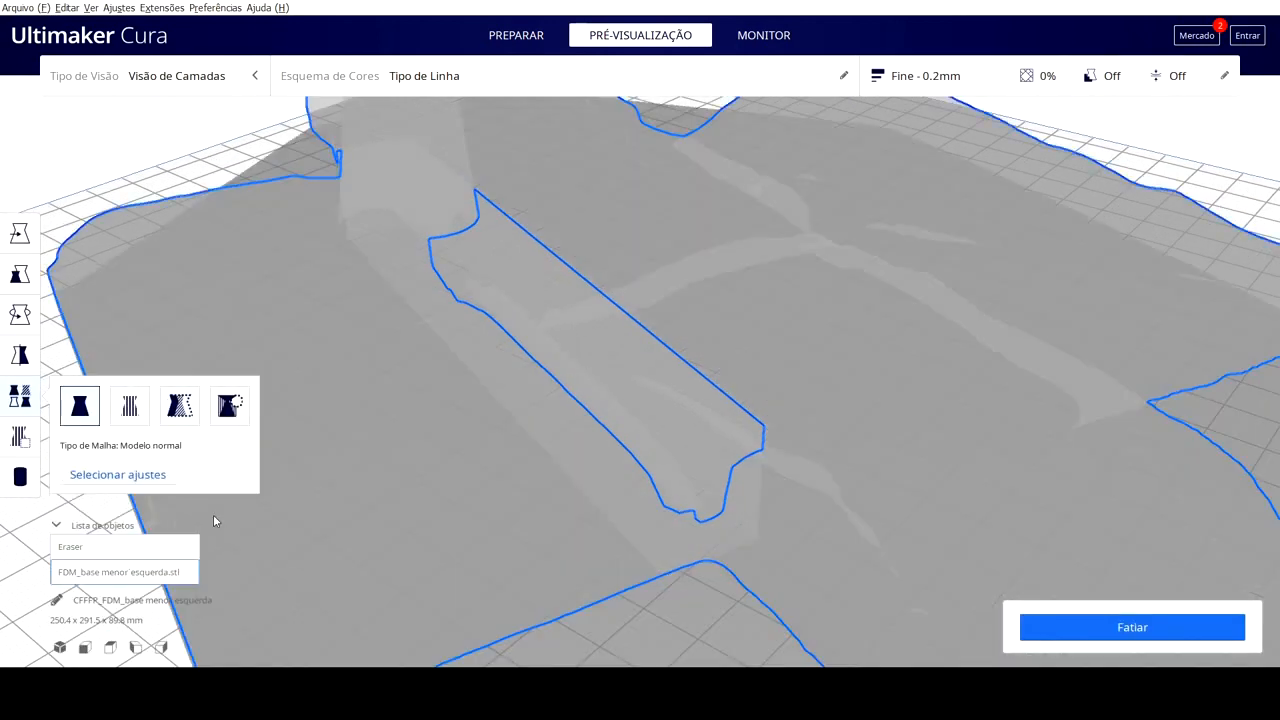
left_click(646, 385)
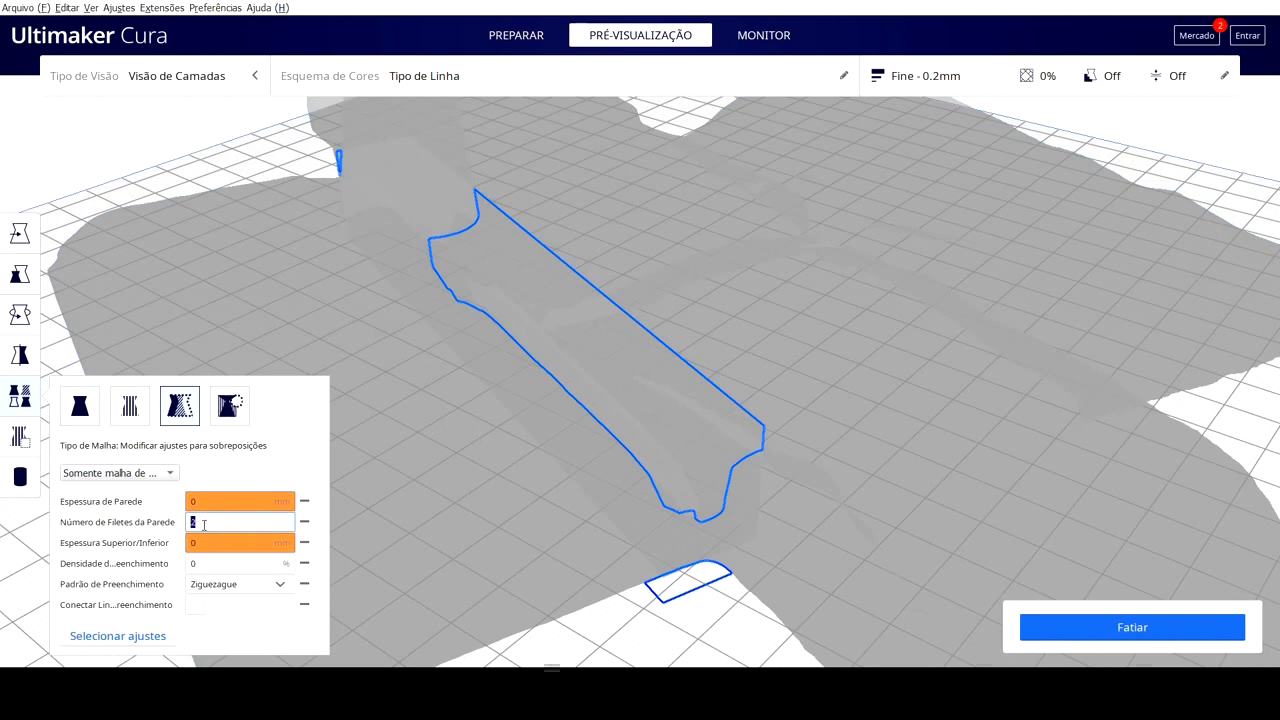
type("0")
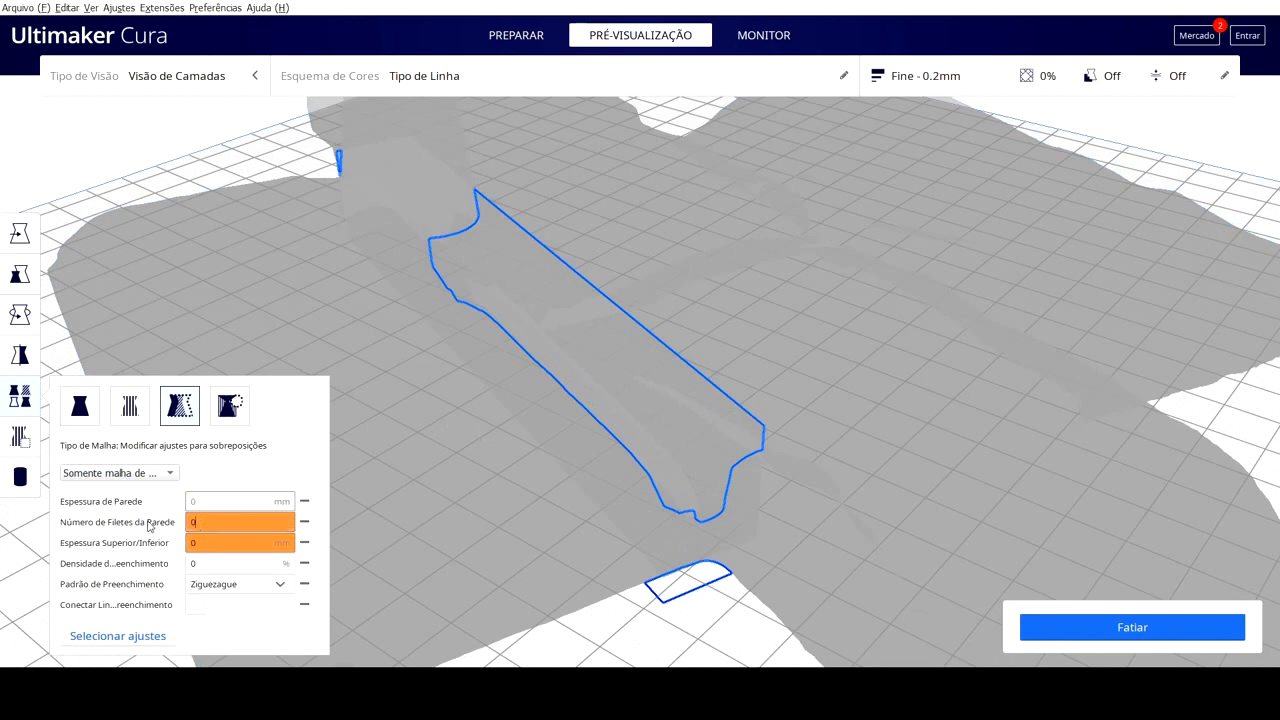
Set the modifier block's infill density to 25% with the grid pattern and slice the model again
left_click(204, 571)
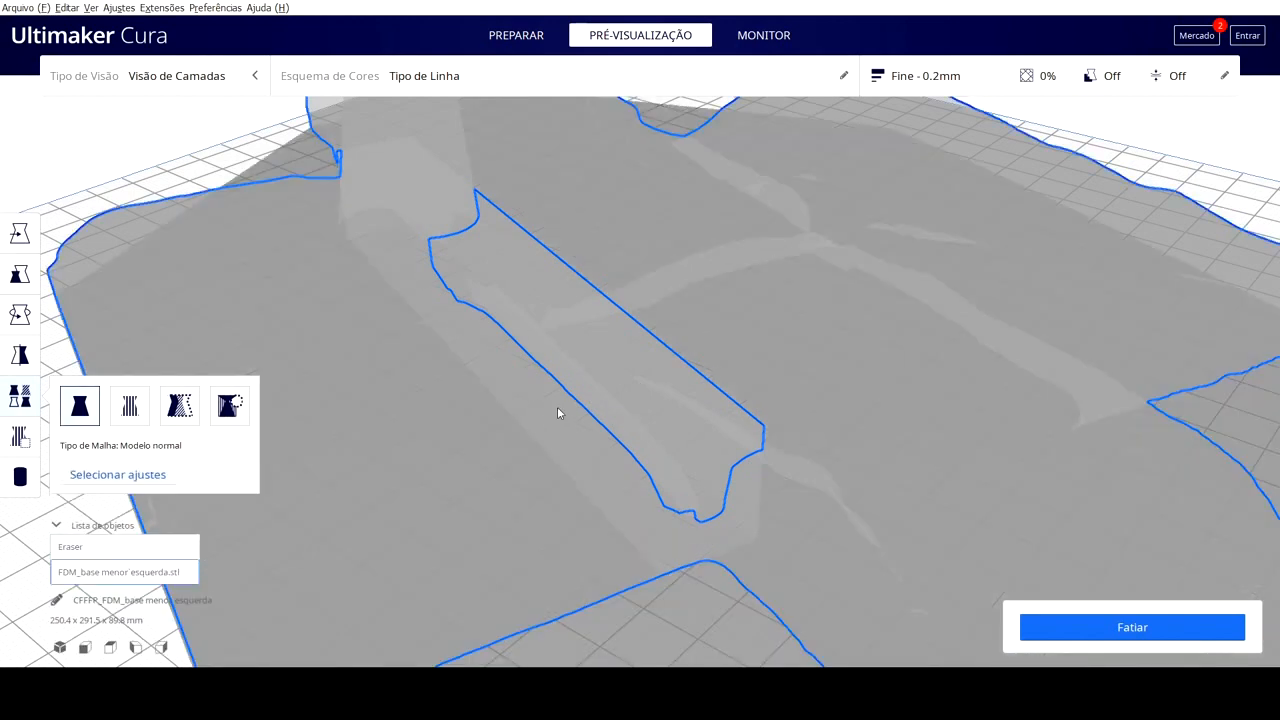
left_click(631, 368)
left_click(199, 564)
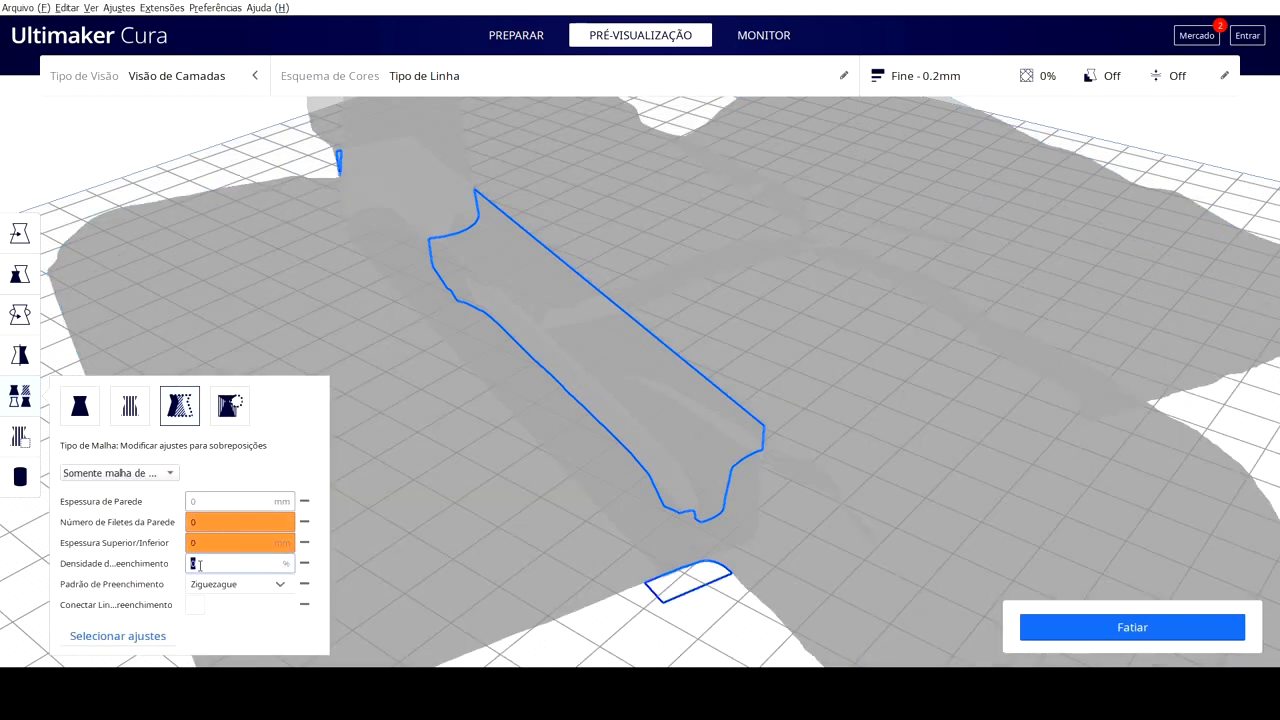
left_click(251, 586)
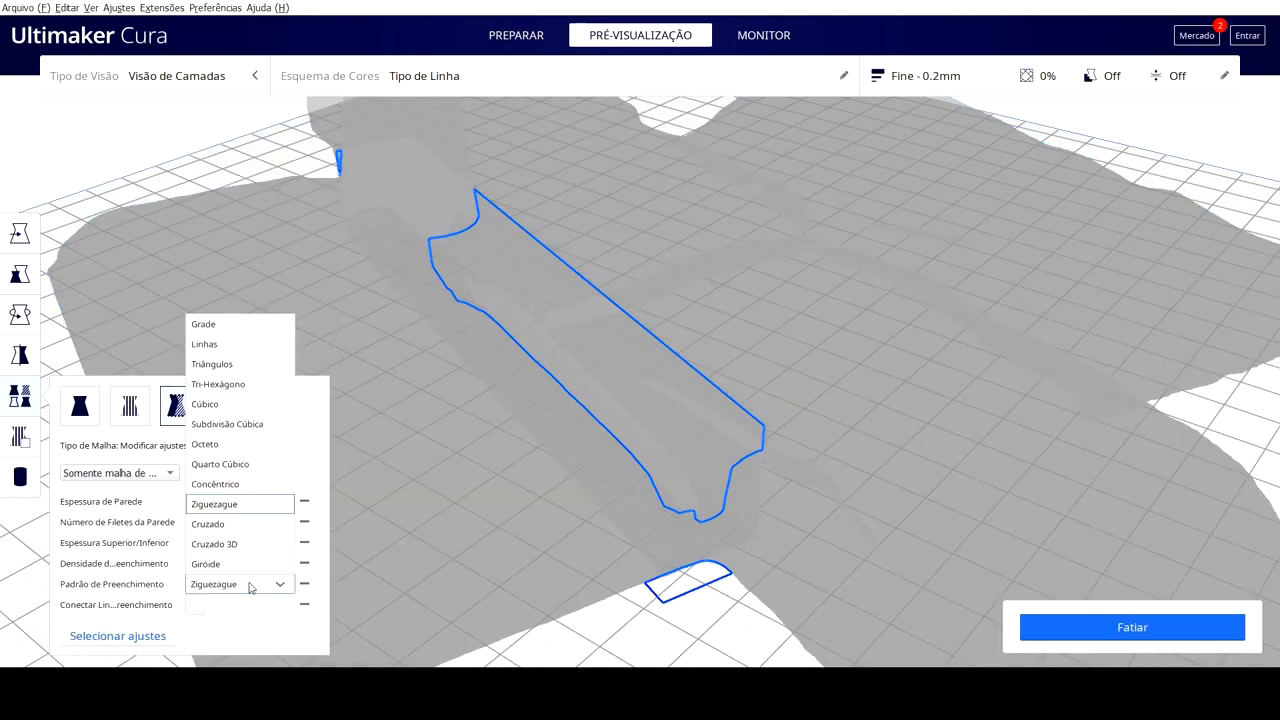
left_click(244, 326)
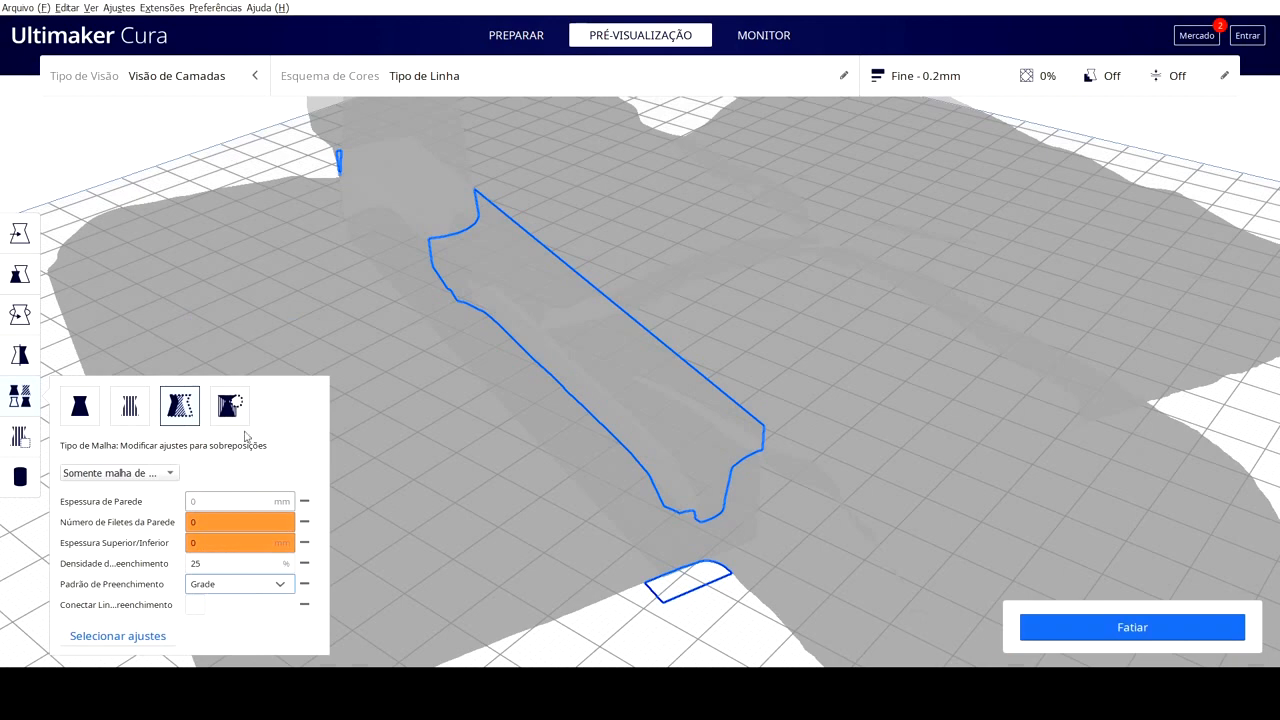
left_click(217, 583)
left_click(1107, 630)
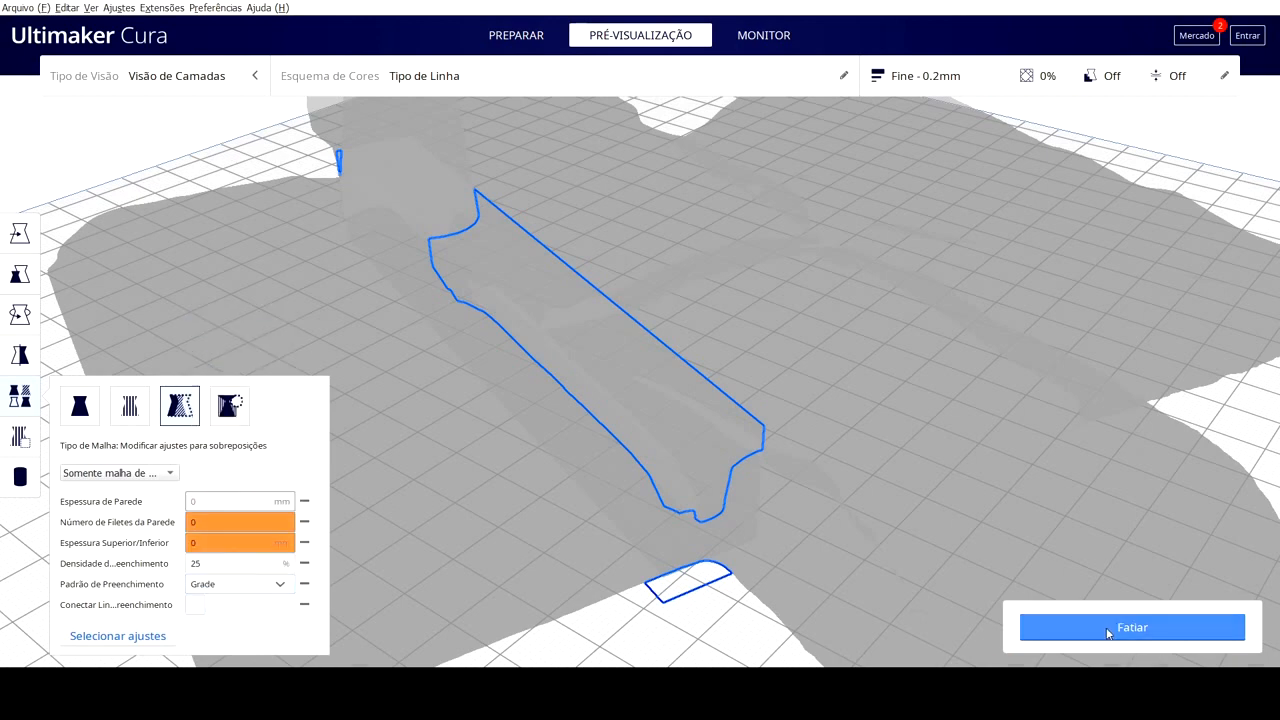
left_click(1107, 628)
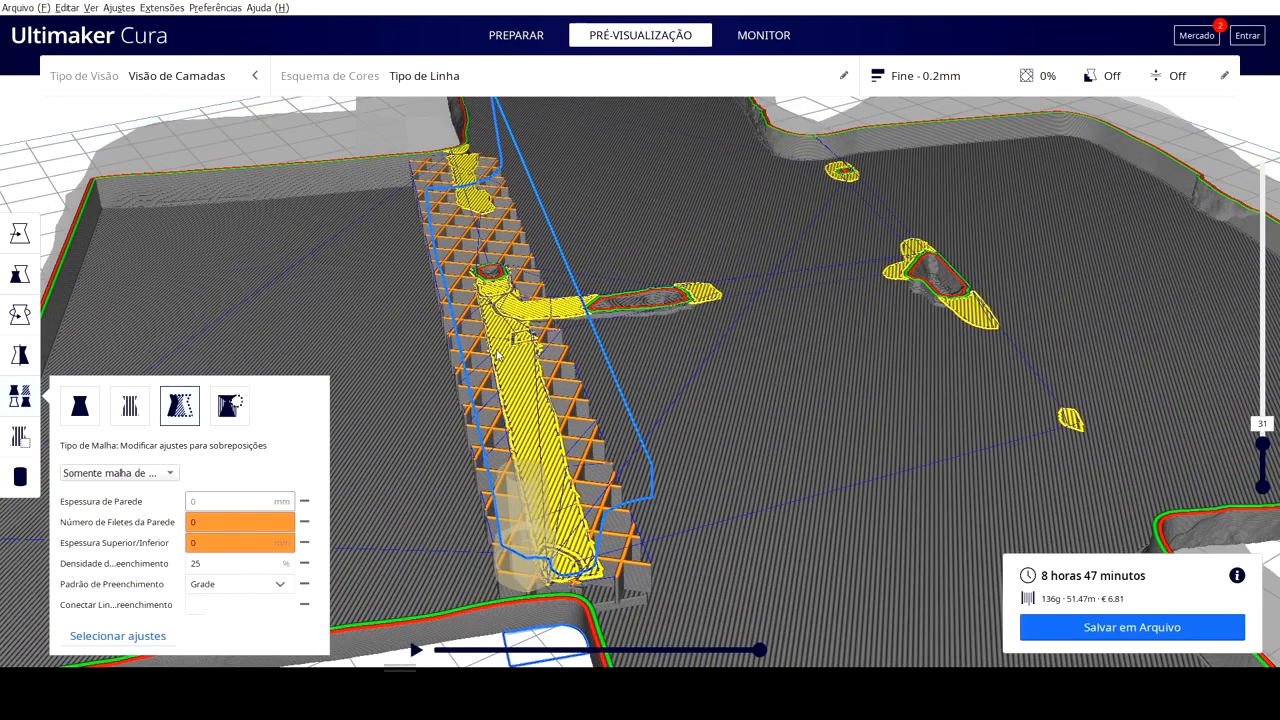
Examine the grid infill generated inside the modifier block from layer 31 down to layer 28
middle_click_drag(544, 343, 590, 343)
scroll(580, 342, "up", 2)
right_click_drag(635, 350, 693, 355)
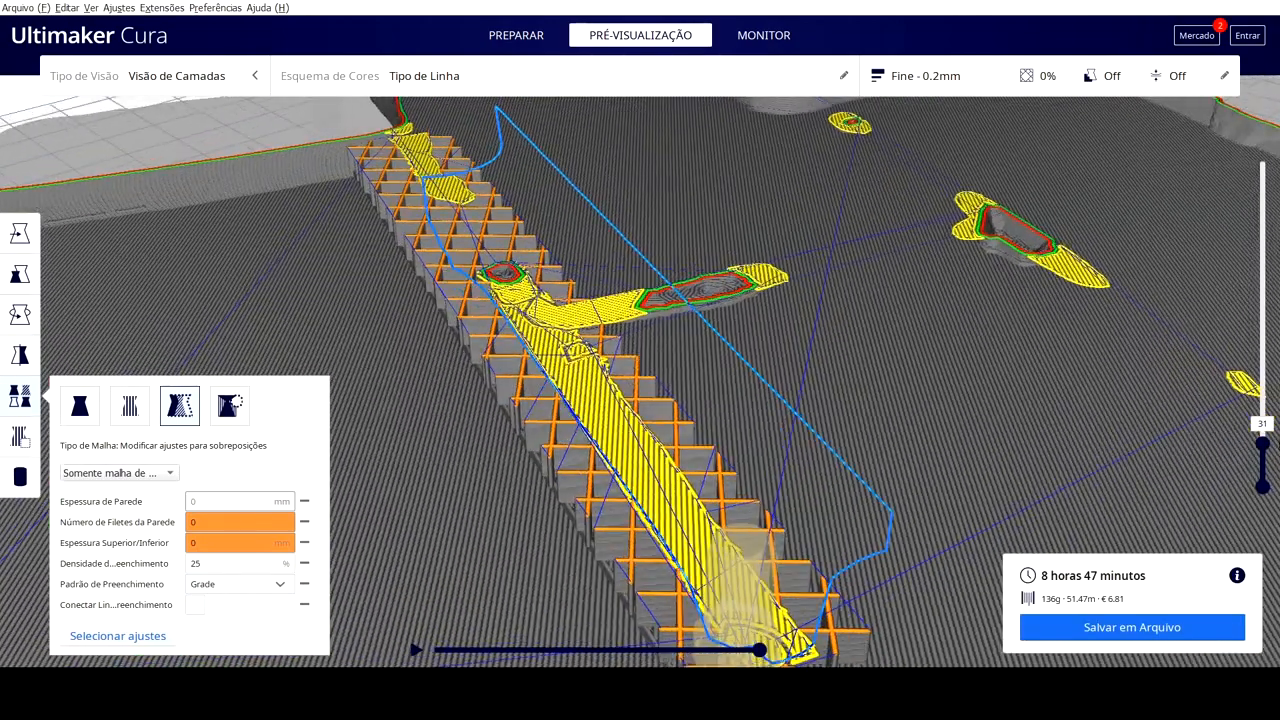
mouse_move(1265, 448)
left_mouse_down()
mouse_move(1267, 471)
mouse_move(1269, 457)
left_mouse_up()
scroll(997, 414, "down", 3)
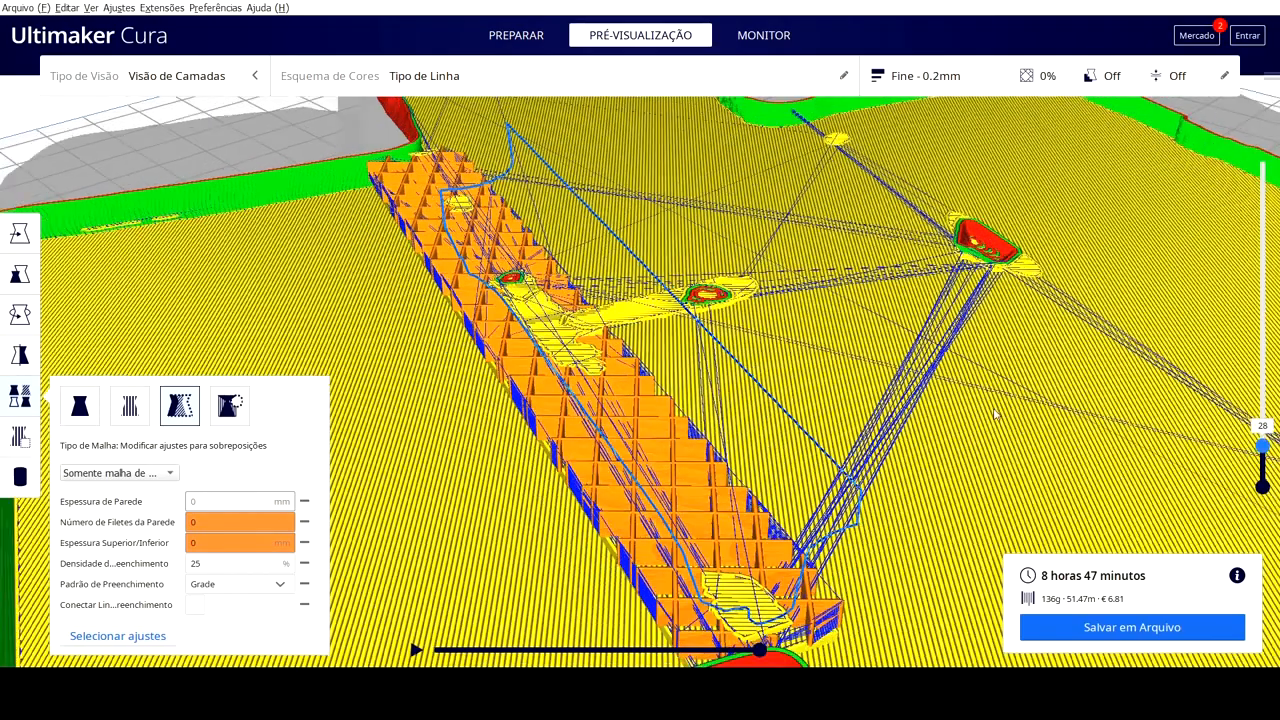
scroll(933, 393, "down", 1)
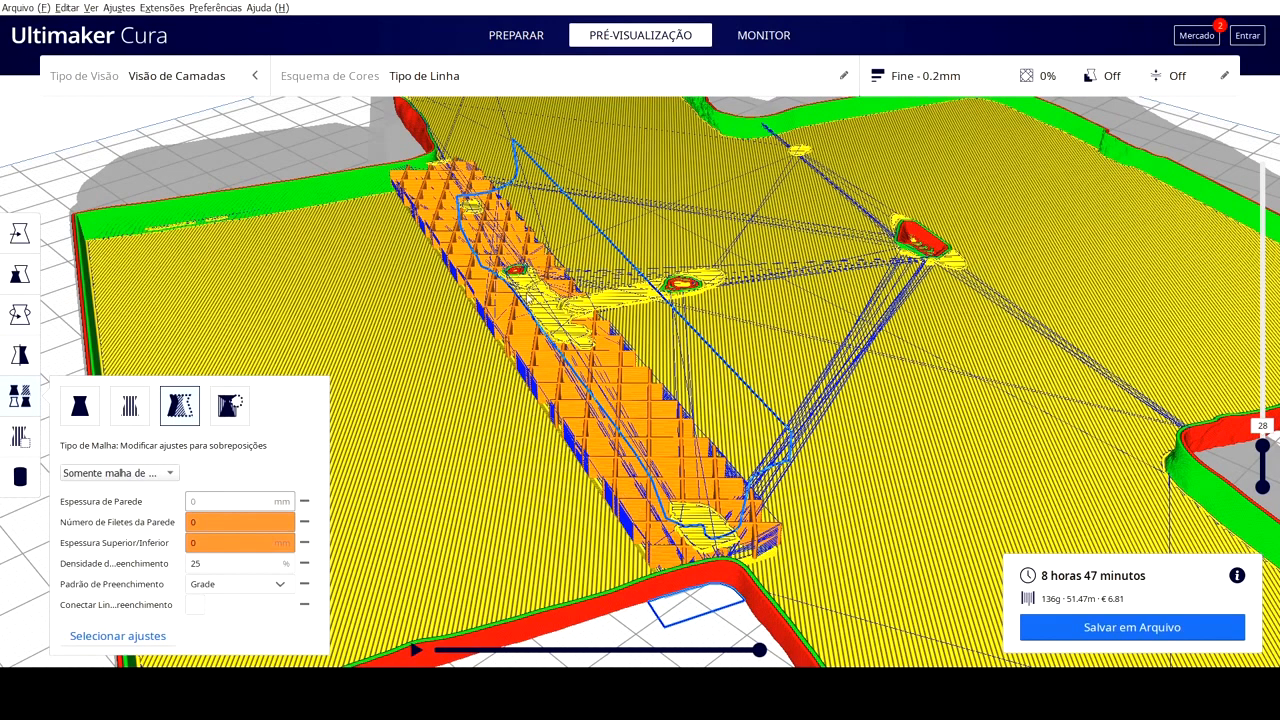
right_click_drag(529, 298, 480, 389)
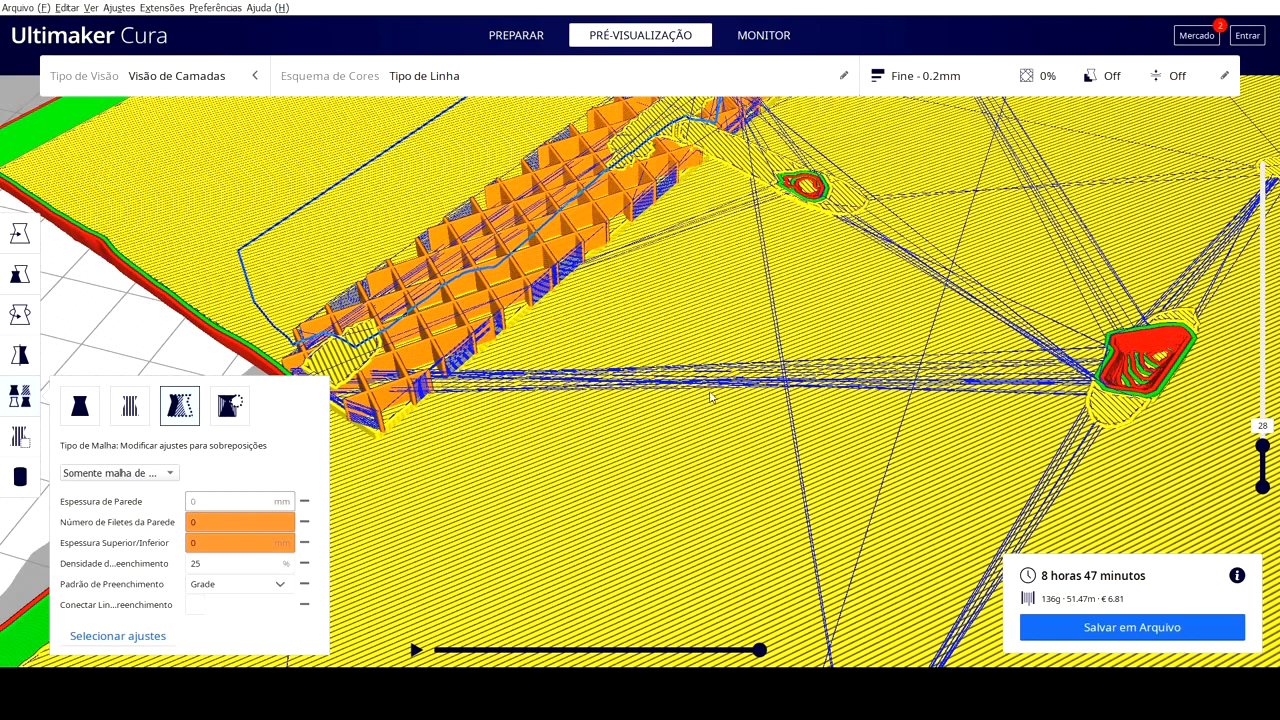
scroll(507, 356, "down", 1)
right_click_drag(504, 352, 529, 416)
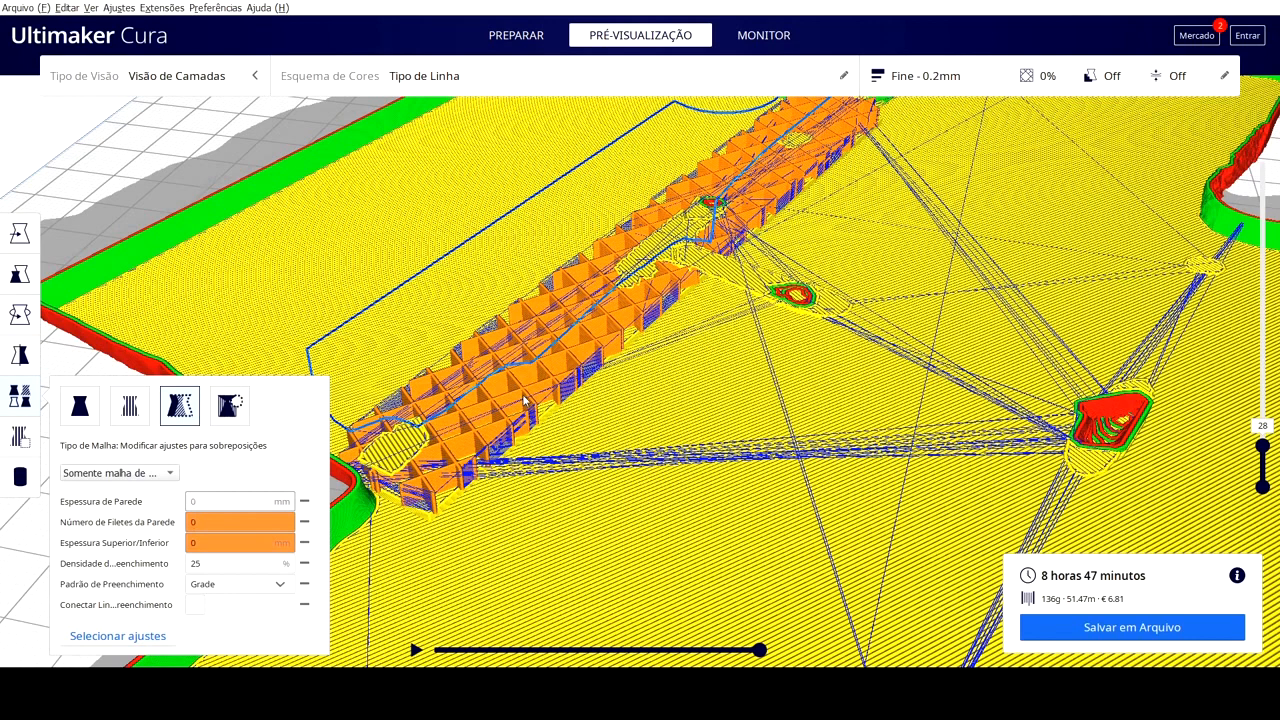
scroll(524, 400, "down", 2)
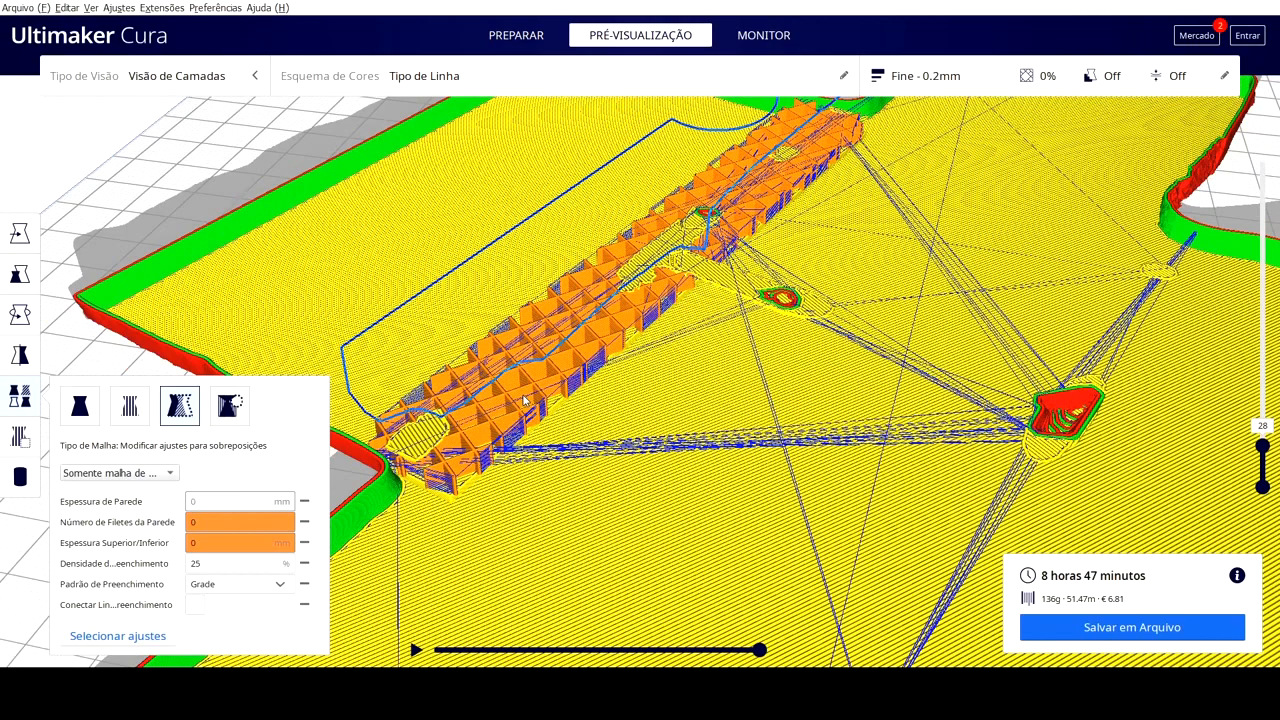
scroll(524, 400, "down", 5)
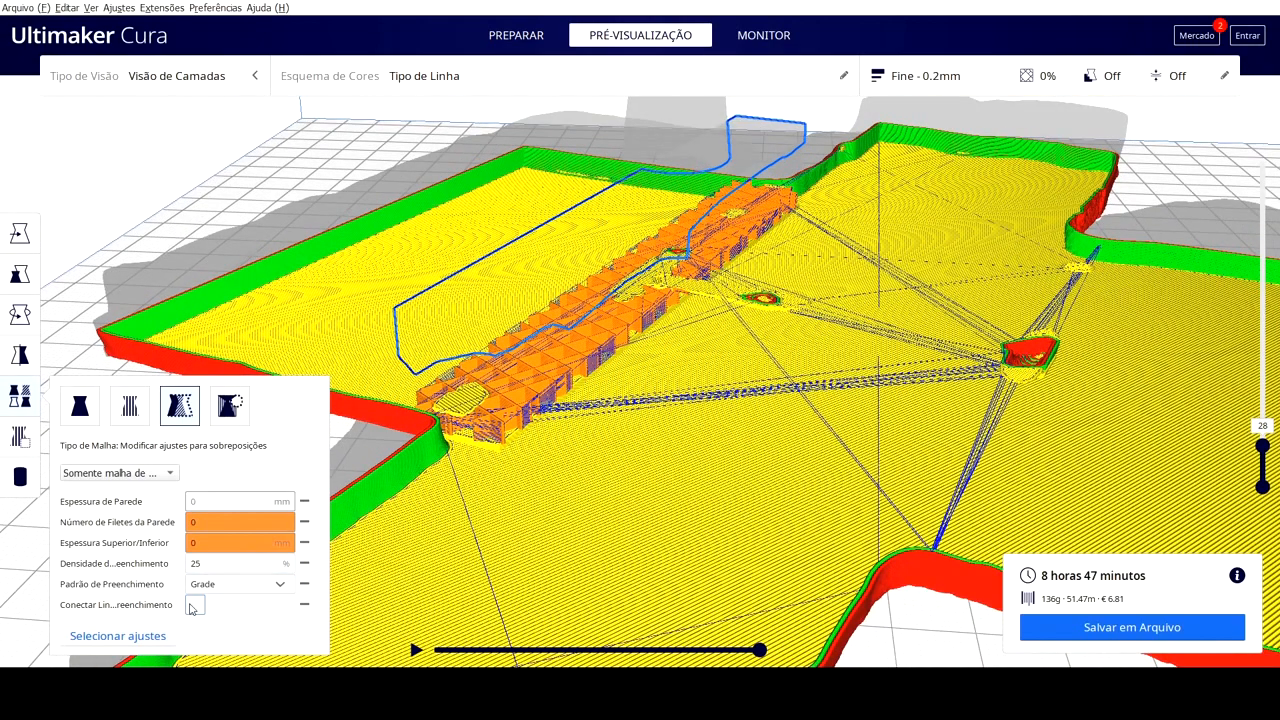
Enable connected infill lines for the modifier block, slice again and inspect the grid's edges at layer 28
left_click(194, 605)
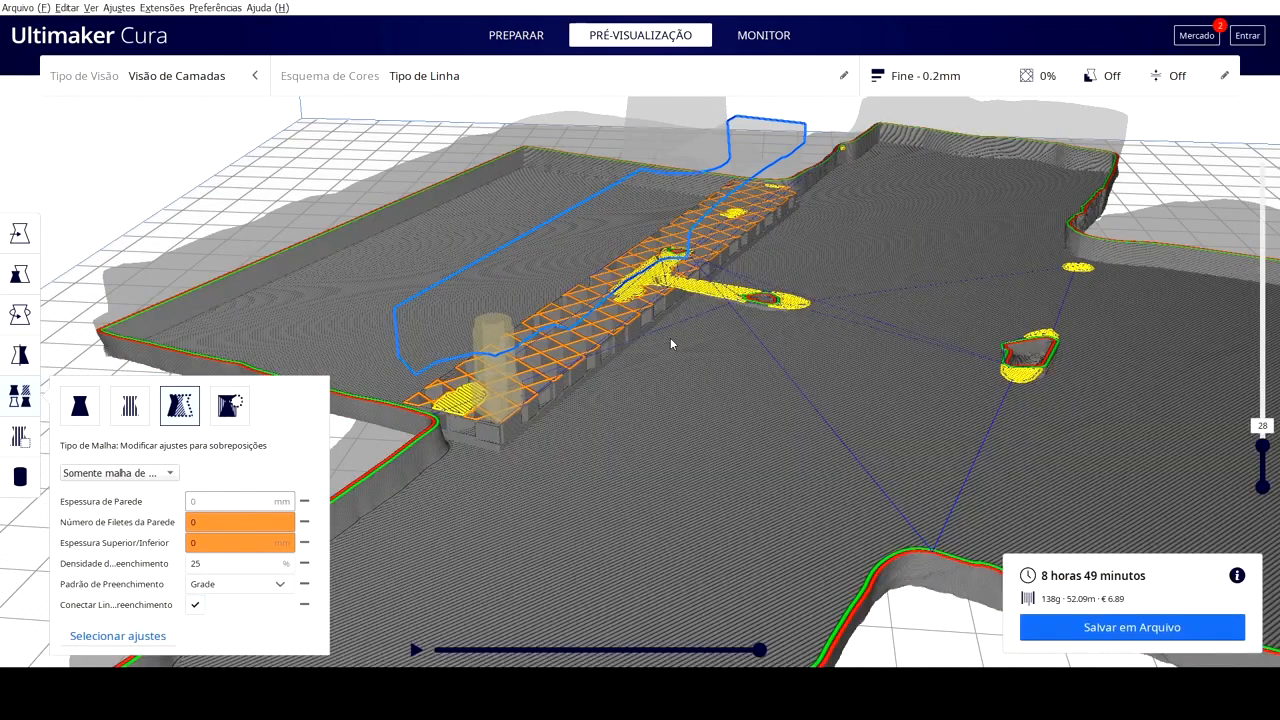
scroll(577, 358, "up", 5)
scroll(548, 367, "up", 5)
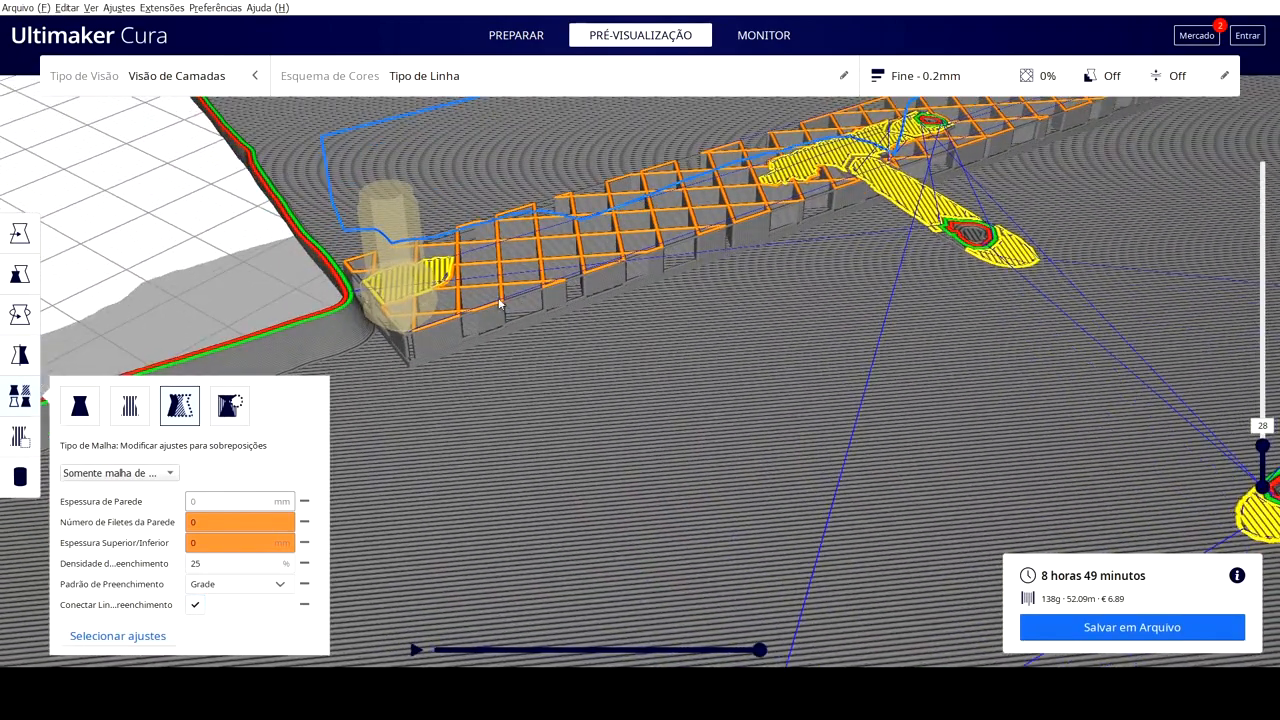
right_click_drag(437, 329, 396, 340)
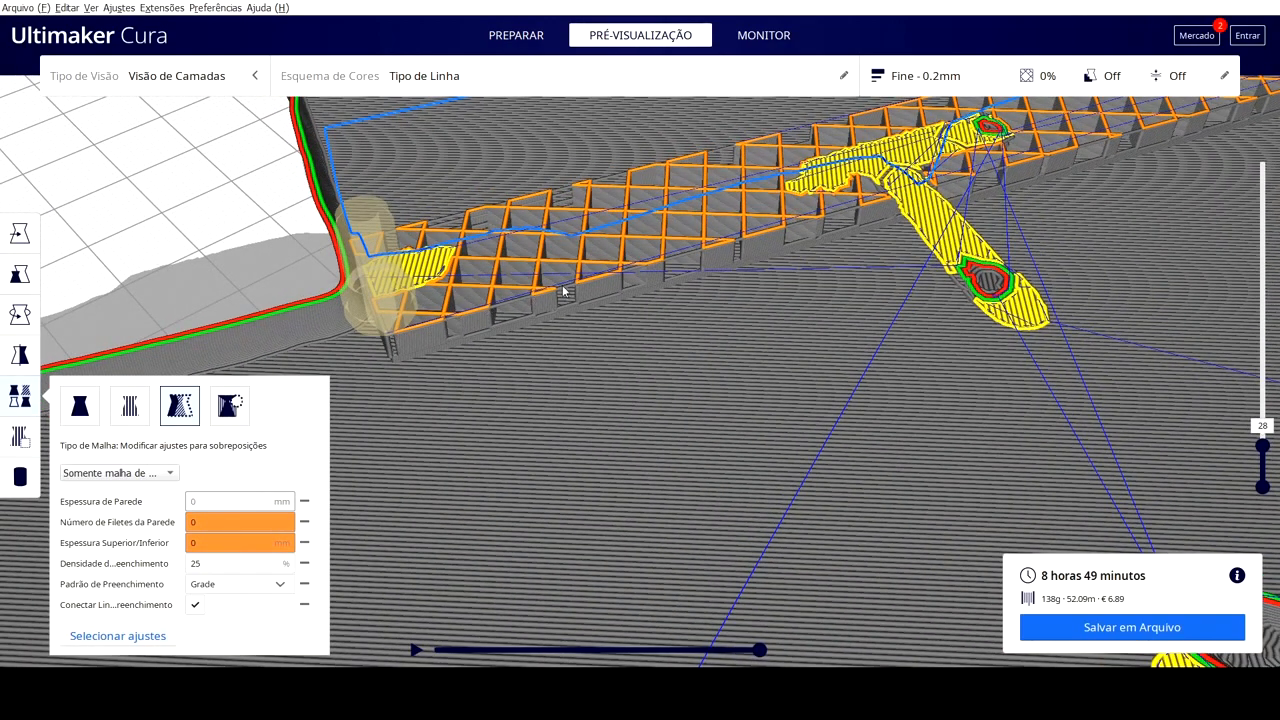
right_click_drag(658, 264, 1122, 250)
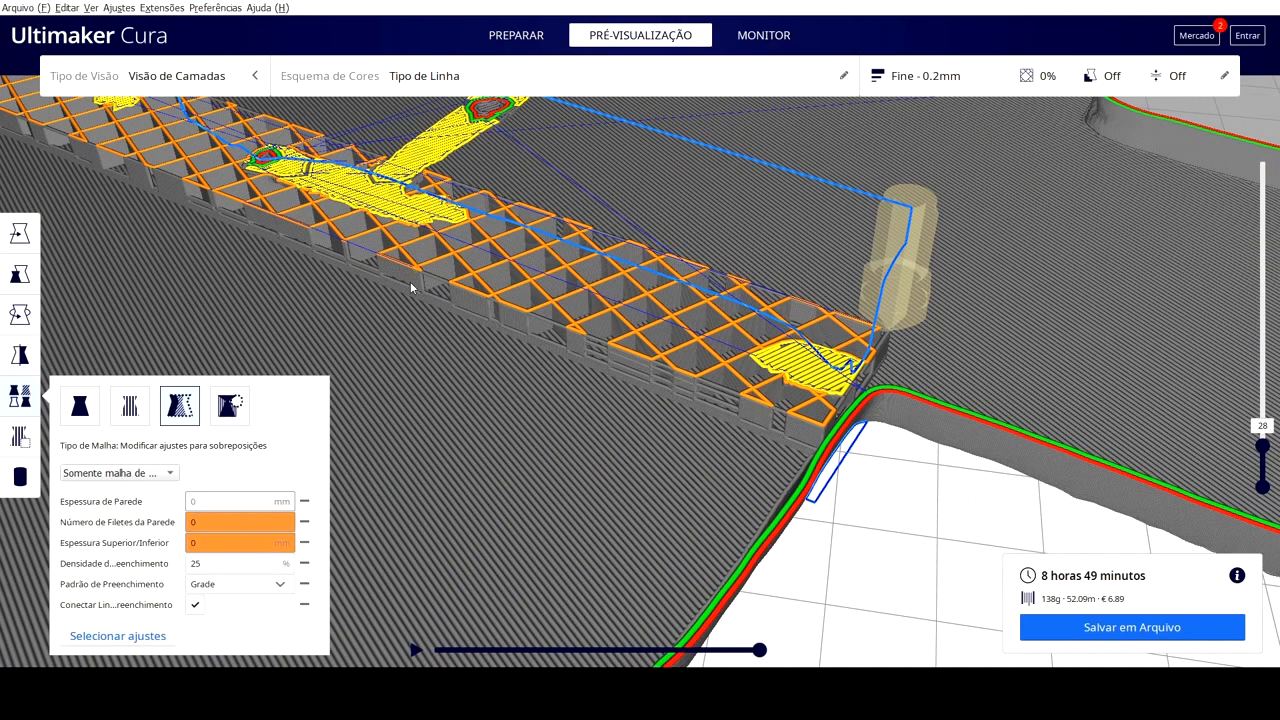
right_click_drag(410, 288, 137, 133)
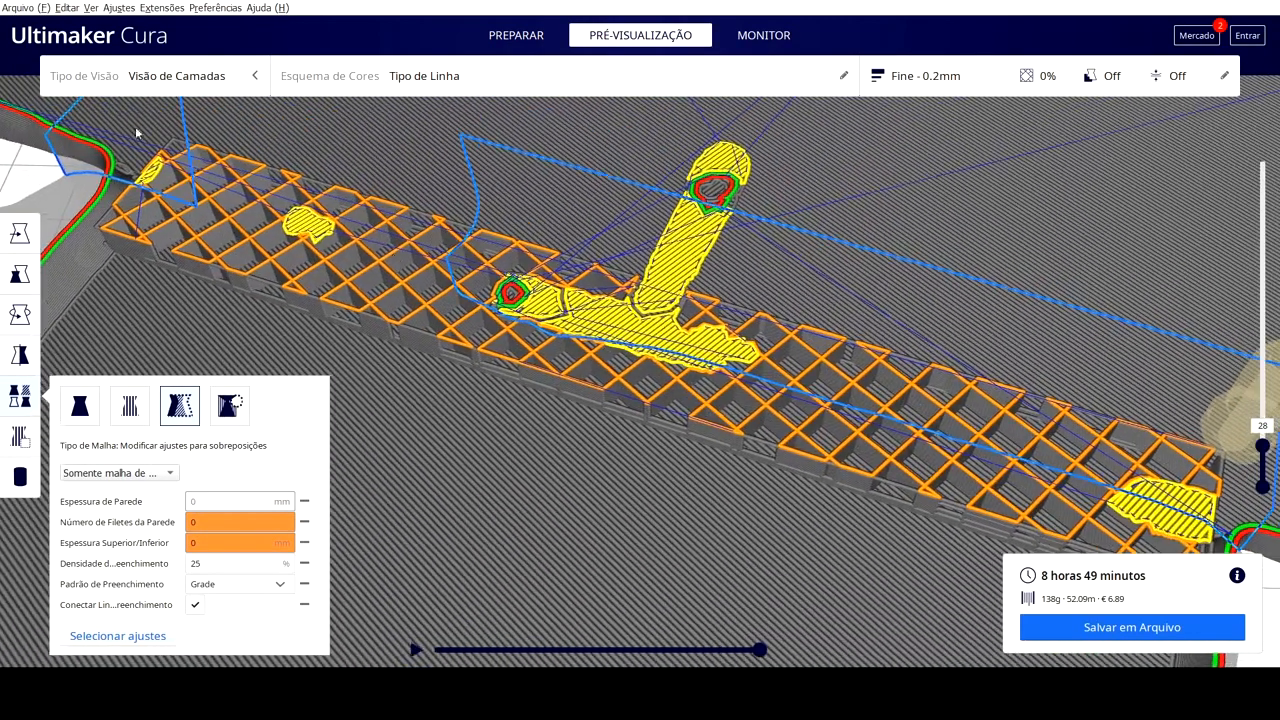
right_click_drag(491, 339, 796, 420)
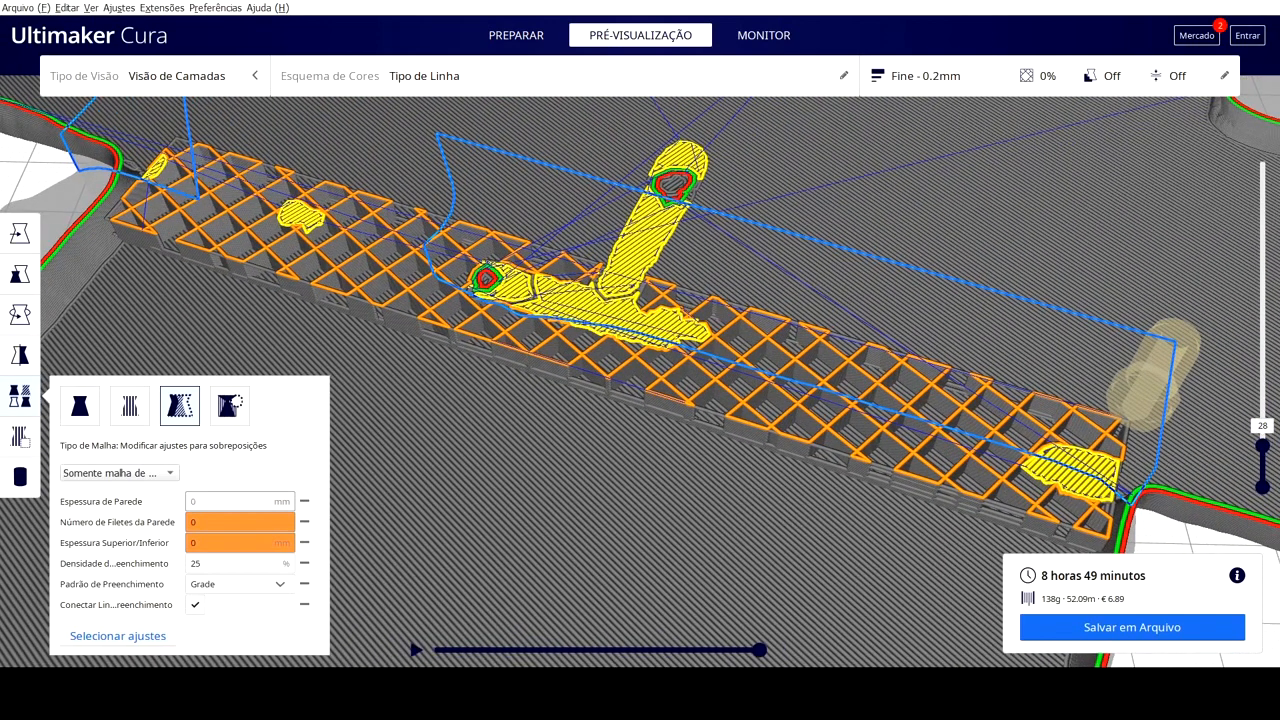
Examine the toolpath of the modifier block's connected grid infill down to layer 19
left_click(416, 650)
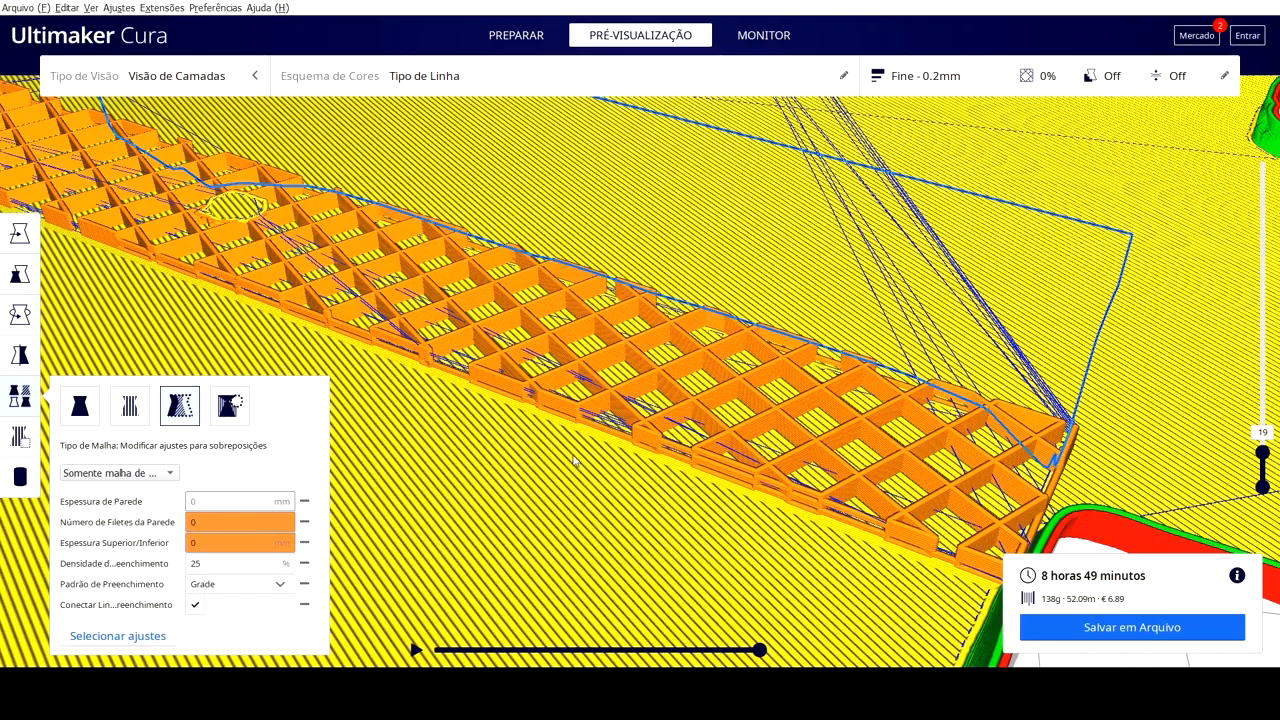
scroll(576, 457, "up", 4)
scroll(752, 488, "up", 1)
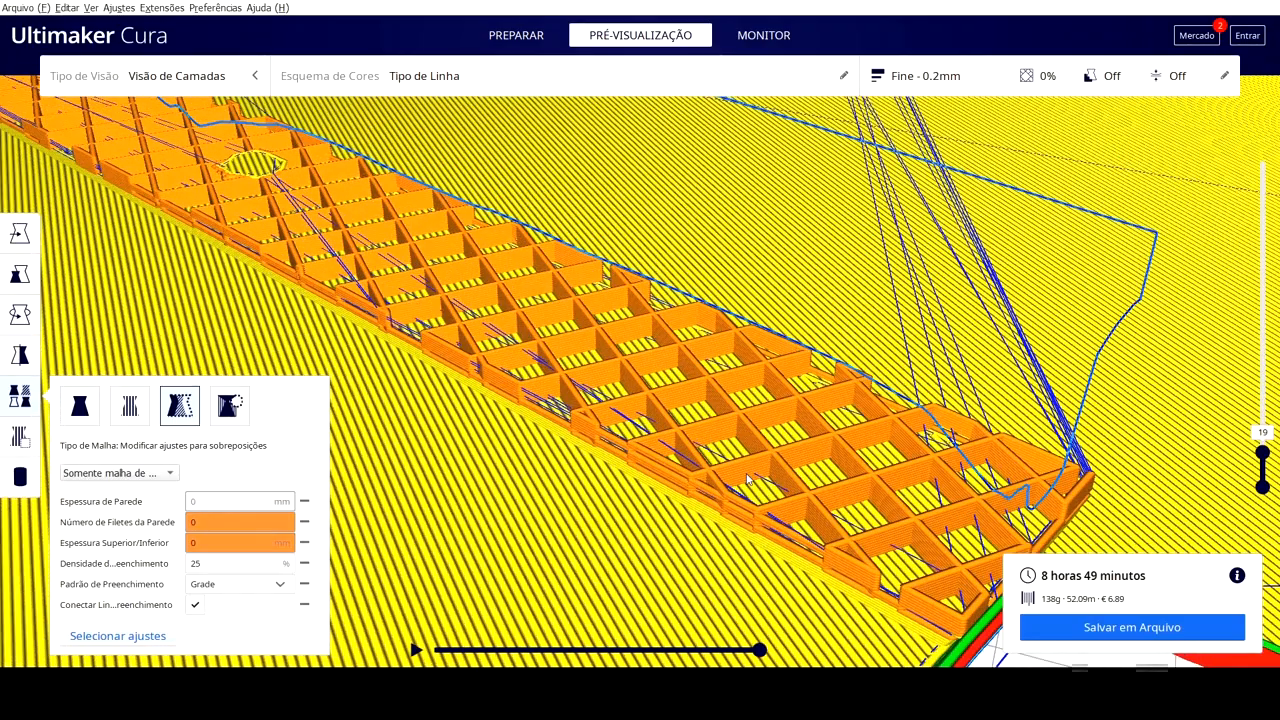
middle_click_drag(537, 371, 582, 468)
middle_click_drag(461, 409, 538, 397)
Change the modifier block's infill pattern to zigzag and slice the model again
left_click(202, 585)
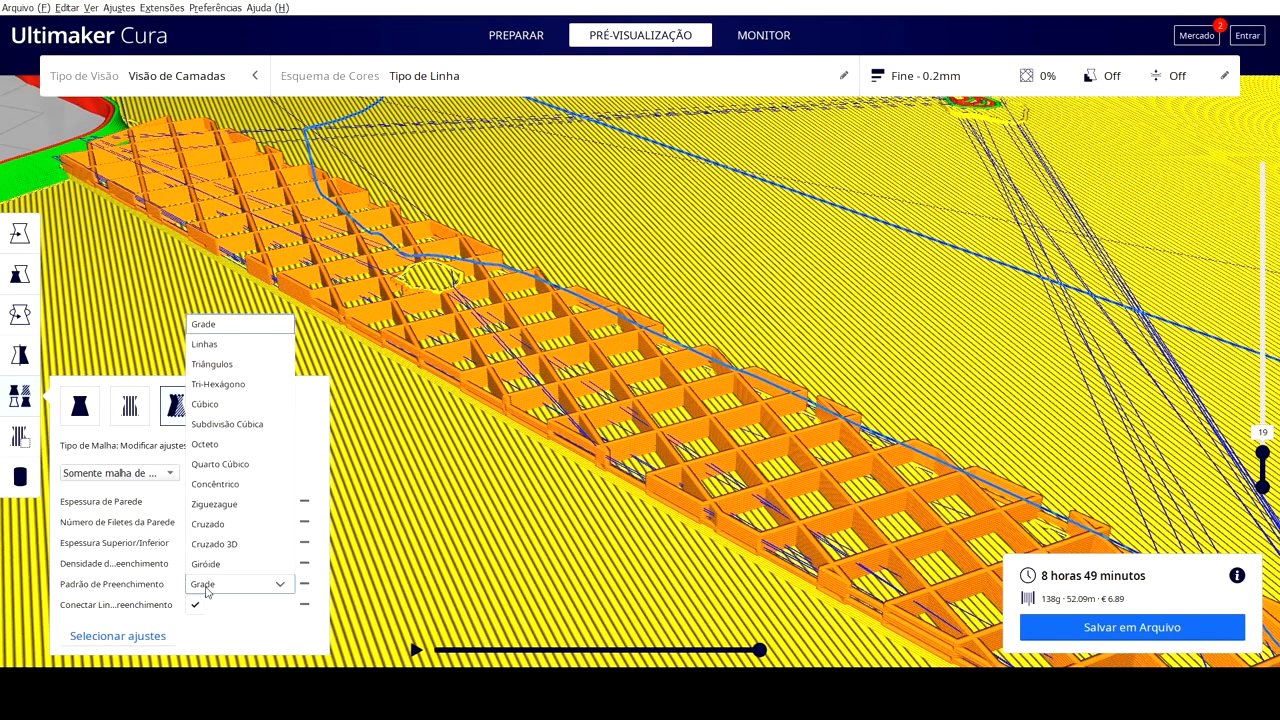
left_click(224, 506)
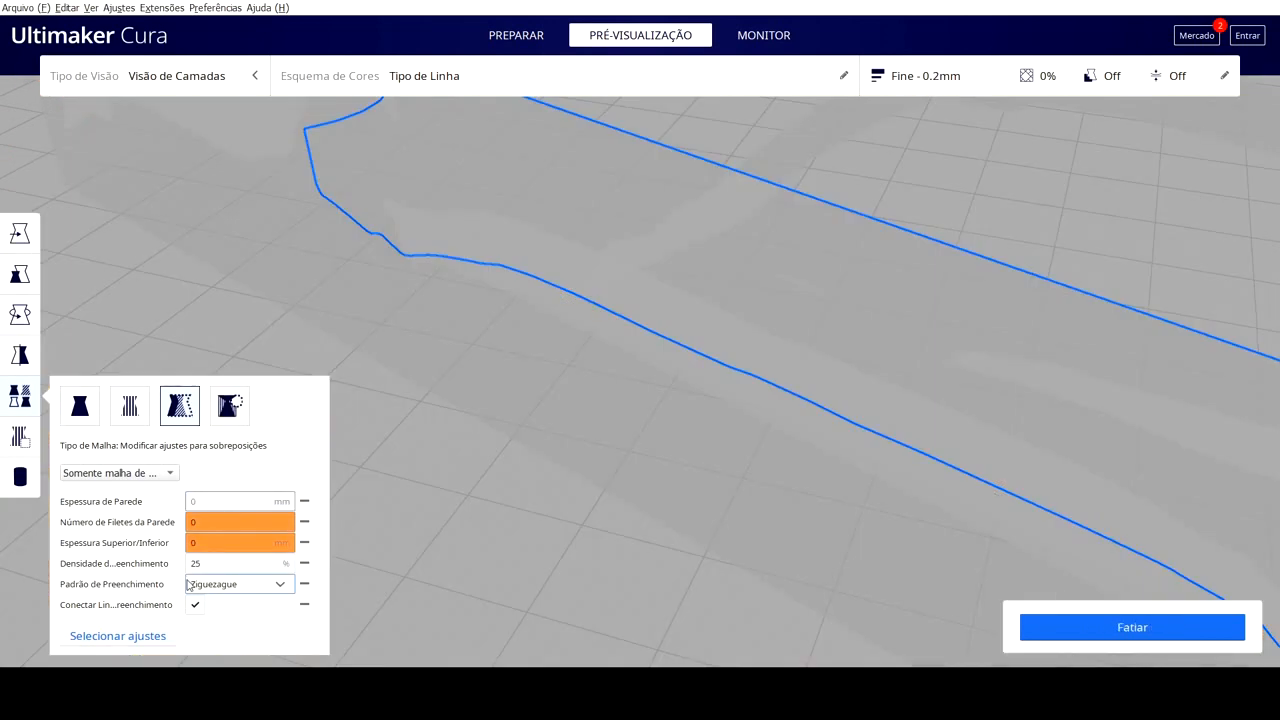
left_click(1094, 627)
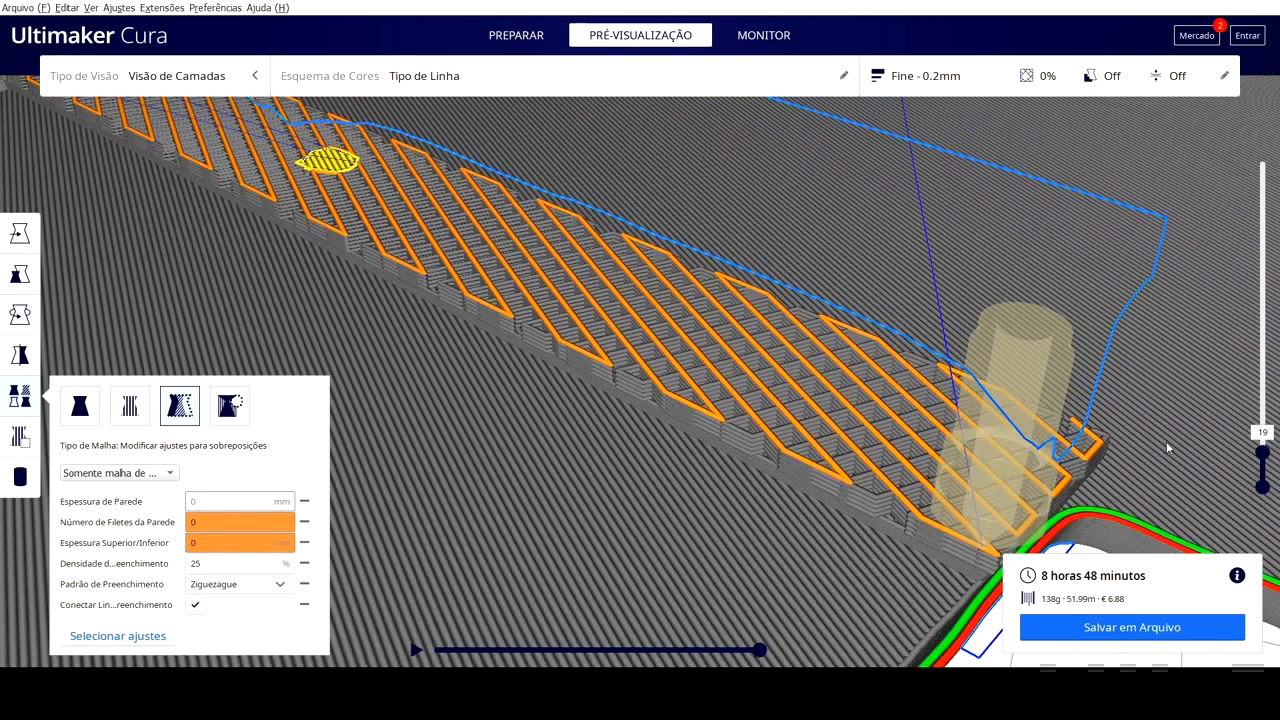
Examine the zigzag infill of the modifier block at layer 19, including its edges beside the outer wall and along its length
left_click(1263, 453)
scroll(884, 478, "up", 10)
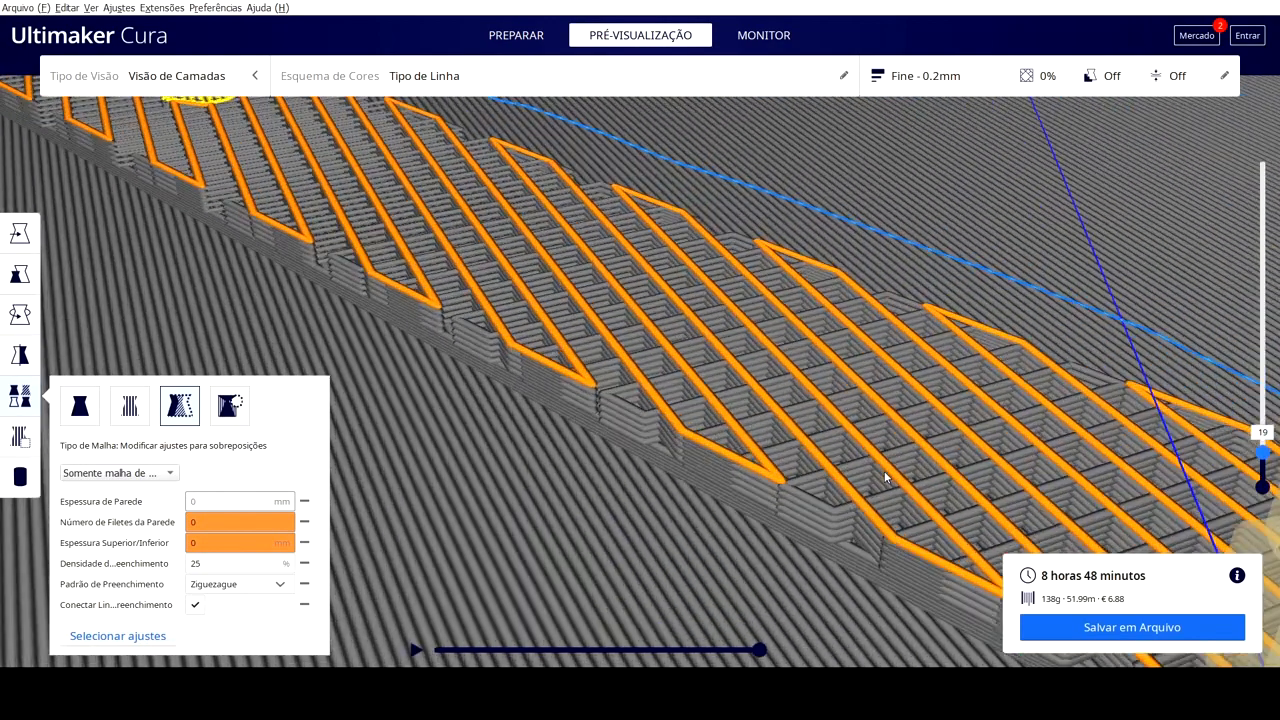
scroll(784, 413, "up", 5)
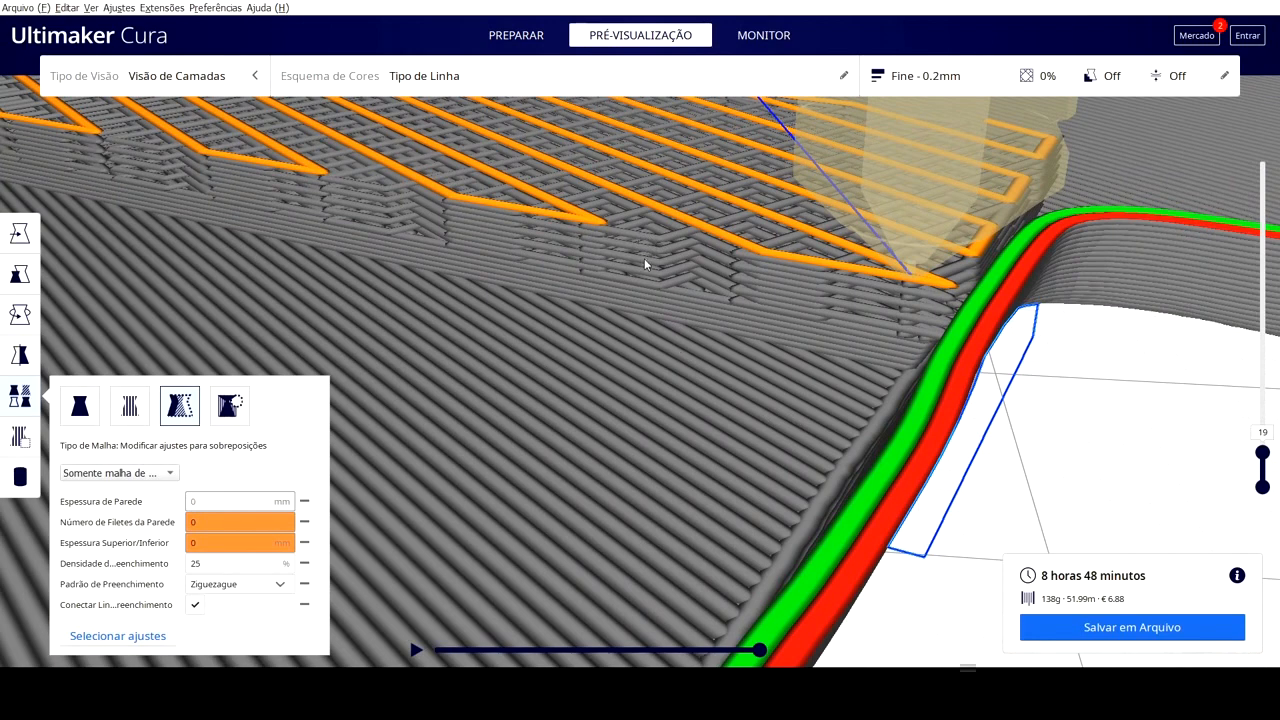
scroll(661, 274, "down", 10)
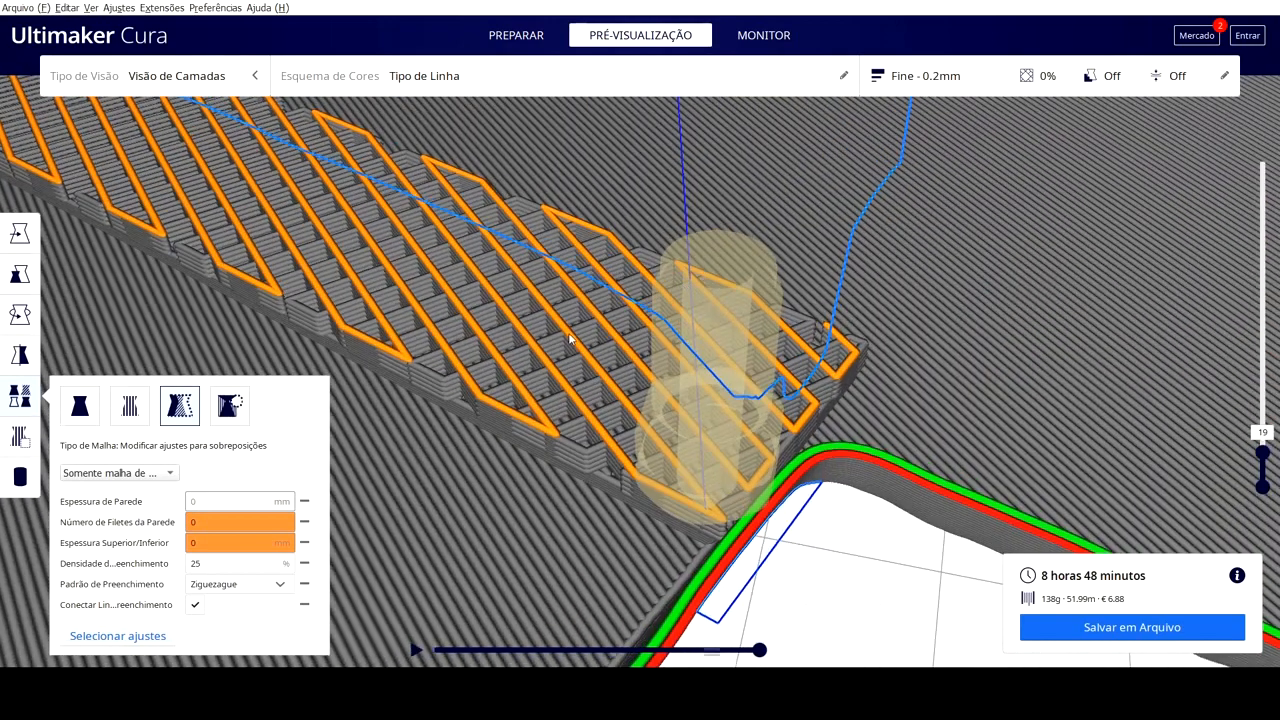
middle_click_drag(570, 338, 648, 352)
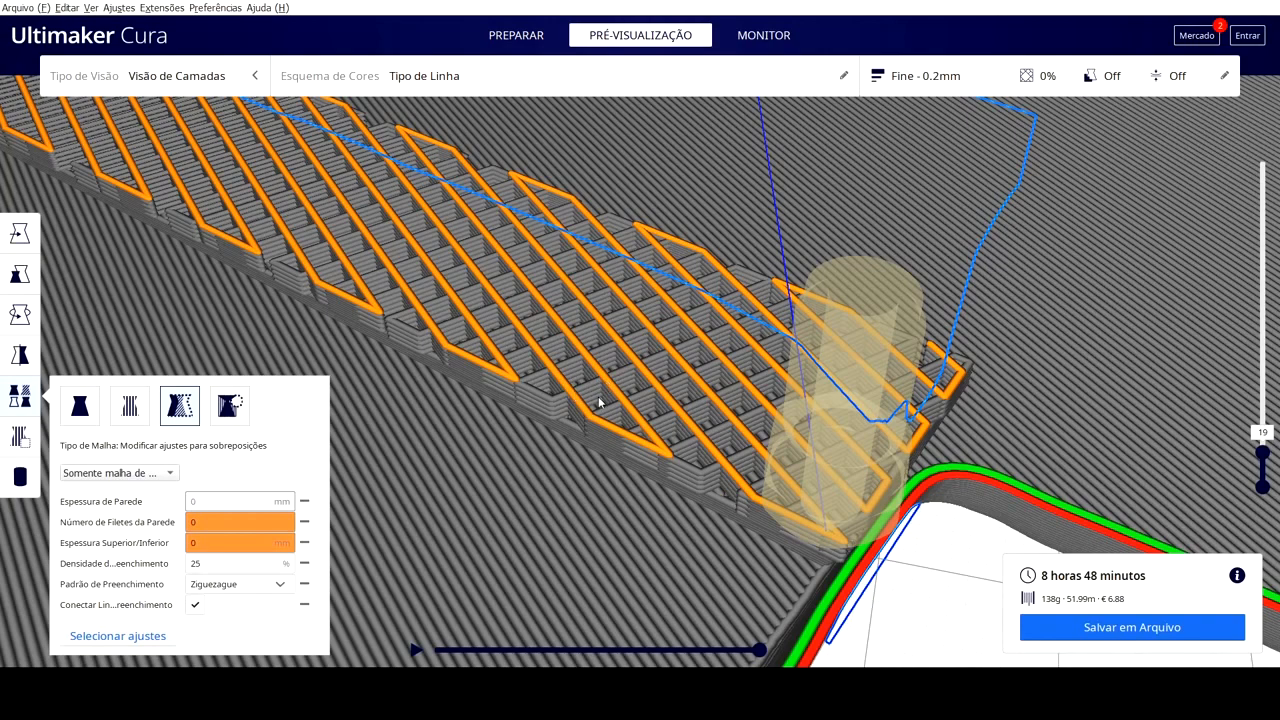
right_click_drag(598, 398, 262, 312)
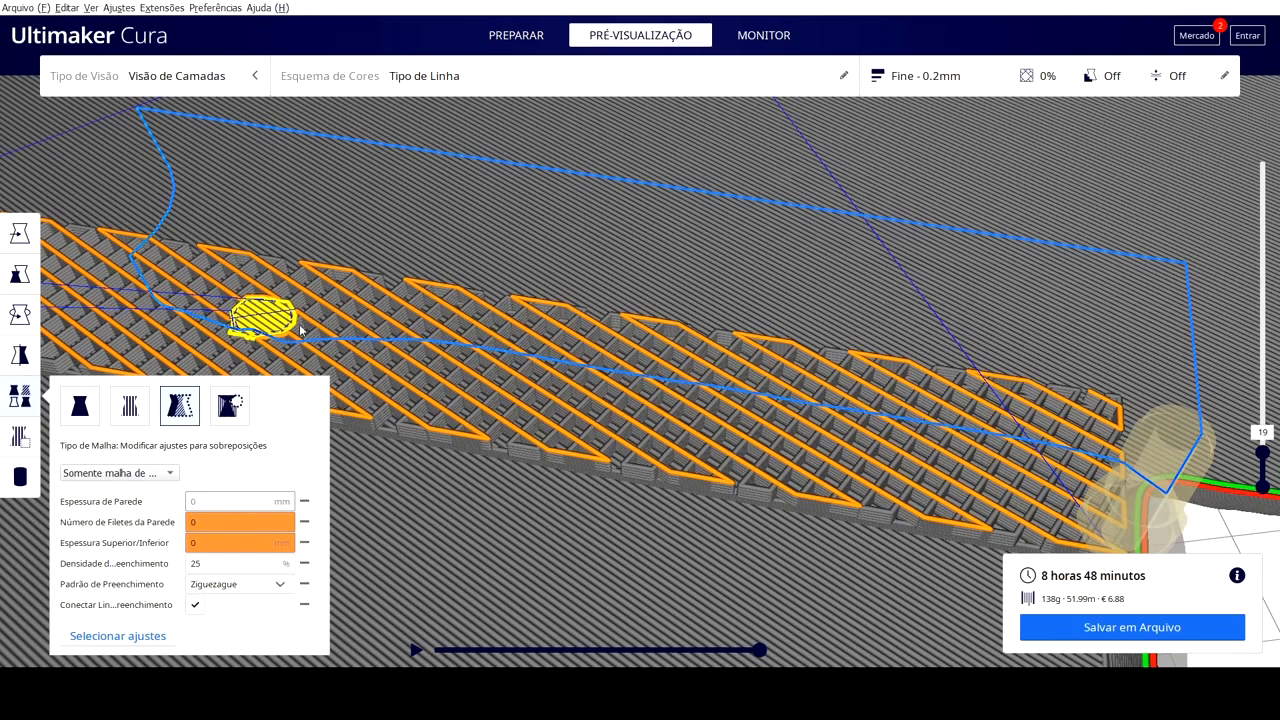
middle_click_drag(642, 366, 800, 386)
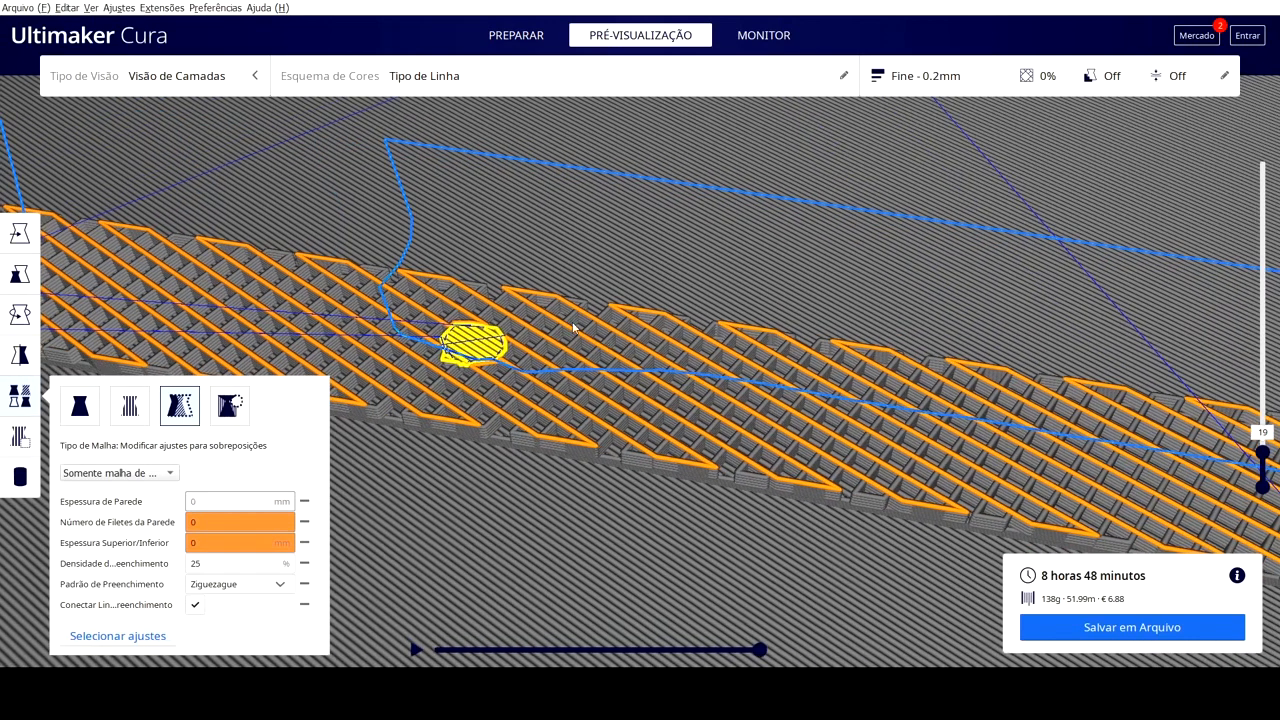
double_click(196, 564)
scroll(457, 380, "down", 3)
right_click_drag(606, 376, 454, 355)
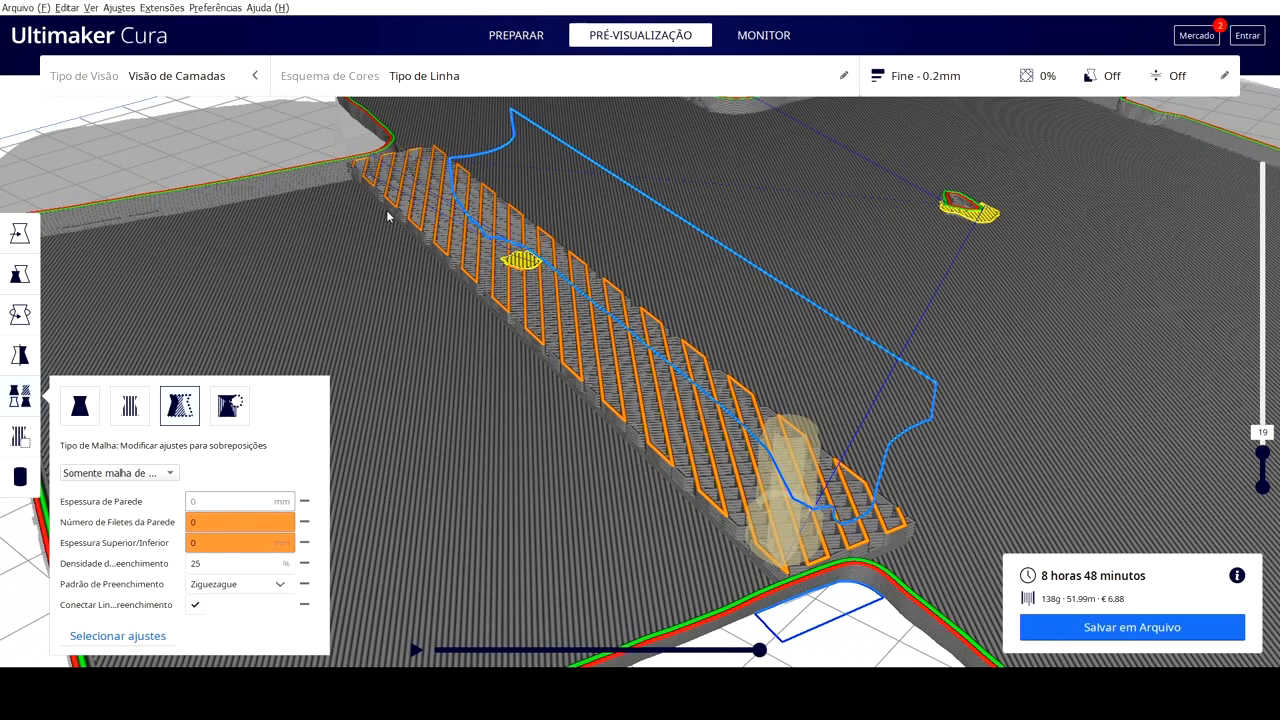
Compare the block's zigzag infill strip with the empty interior of the base at layer 19, from close-up and from the whole part
right_click_drag(667, 233, 489, 240)
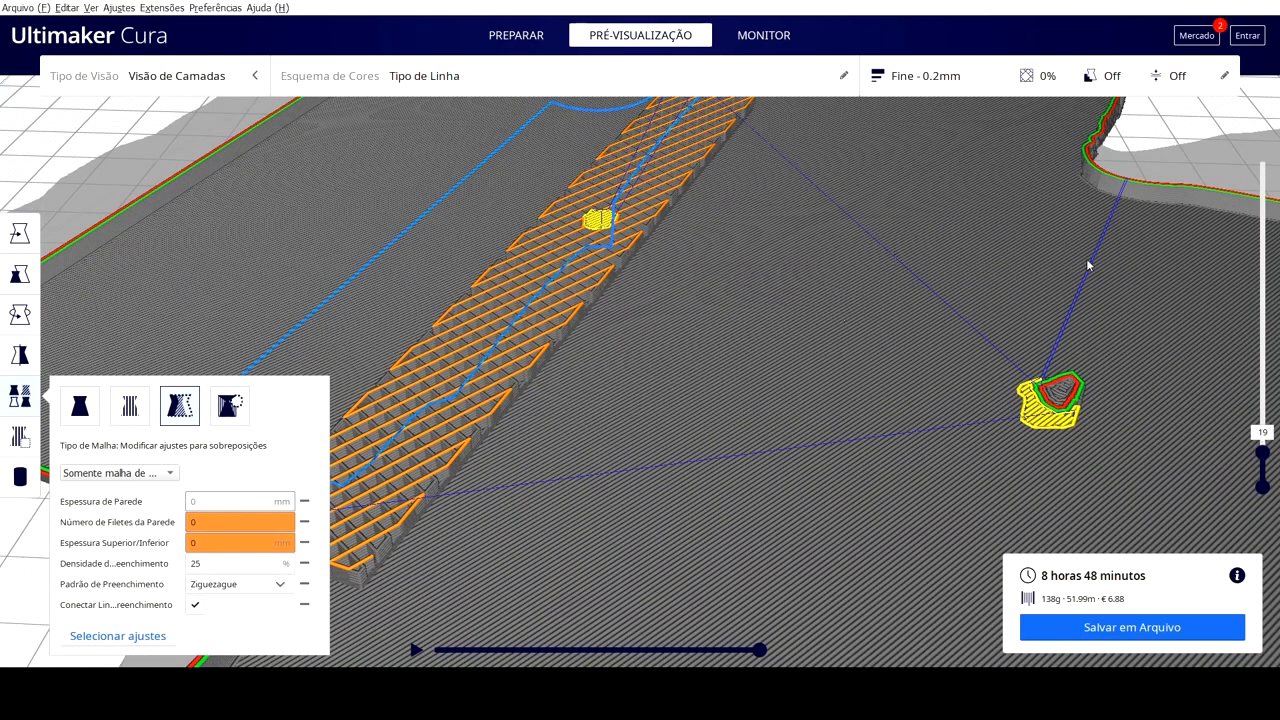
scroll(767, 483, "down", 6)
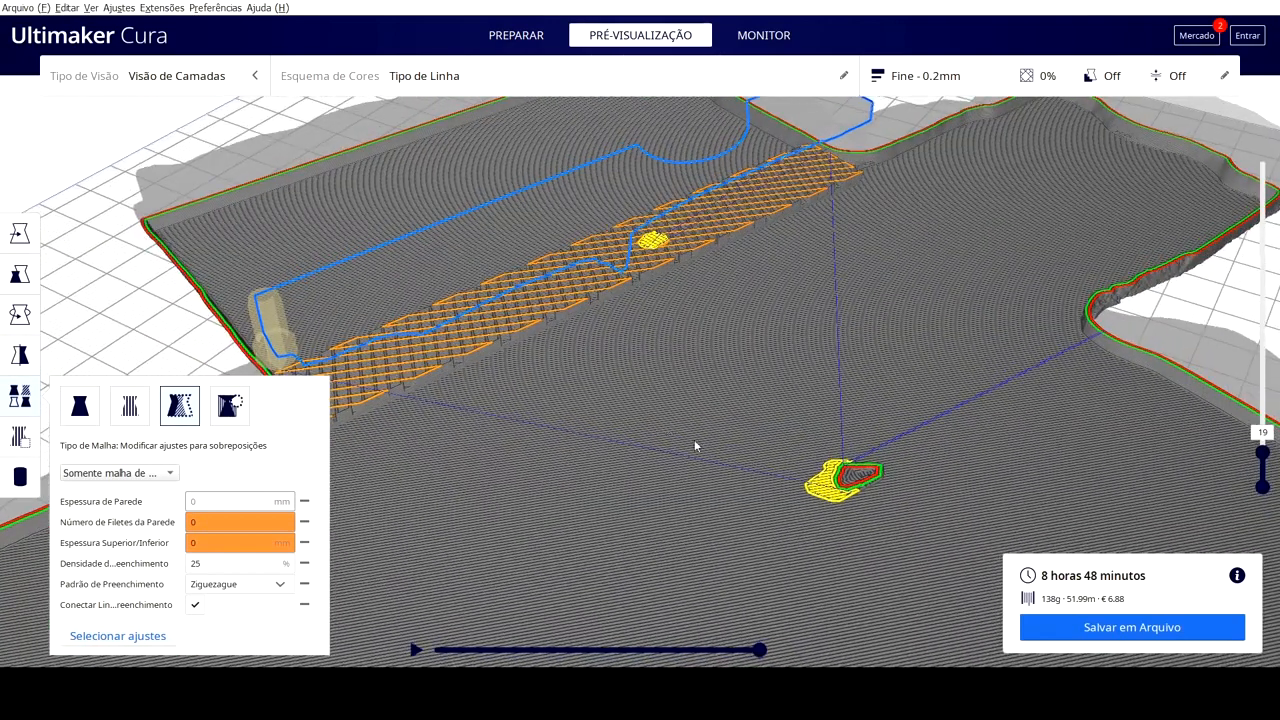
scroll(970, 432, "down", 2)
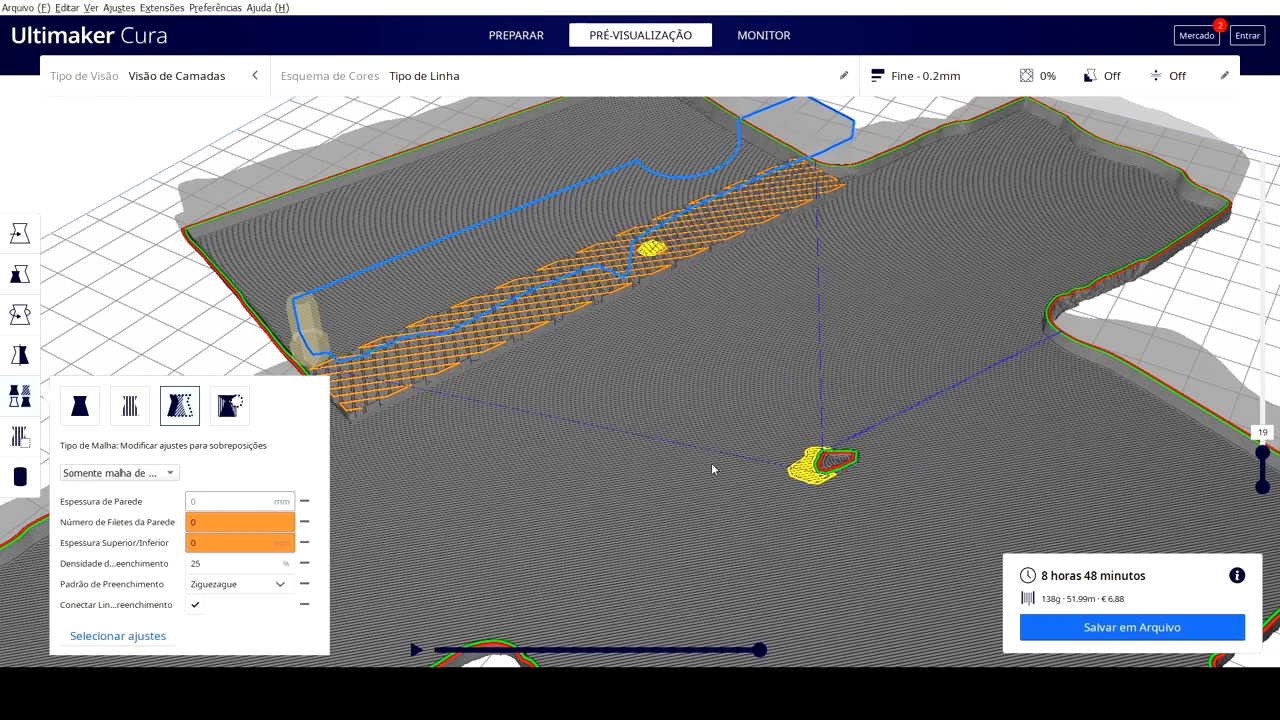
middle_click_drag(530, 421, 586, 413)
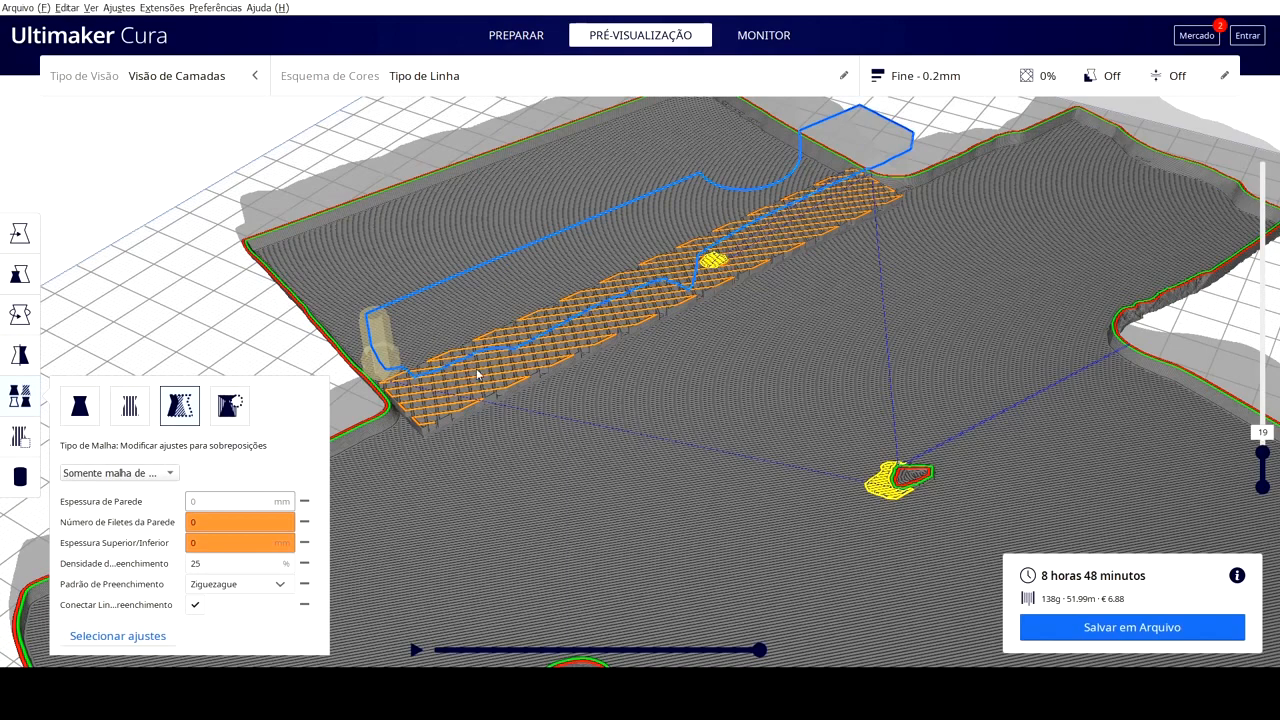
scroll(475, 364, "down", 8)
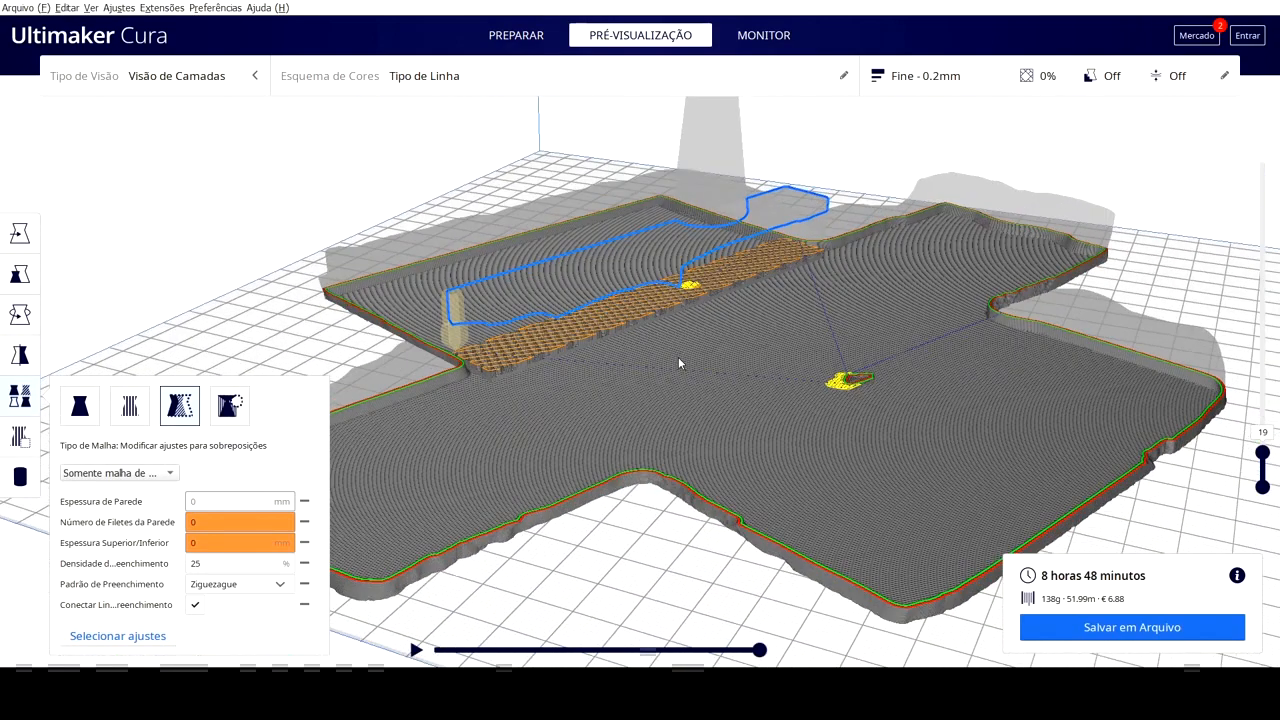
right_click_drag(819, 352, 785, 367)
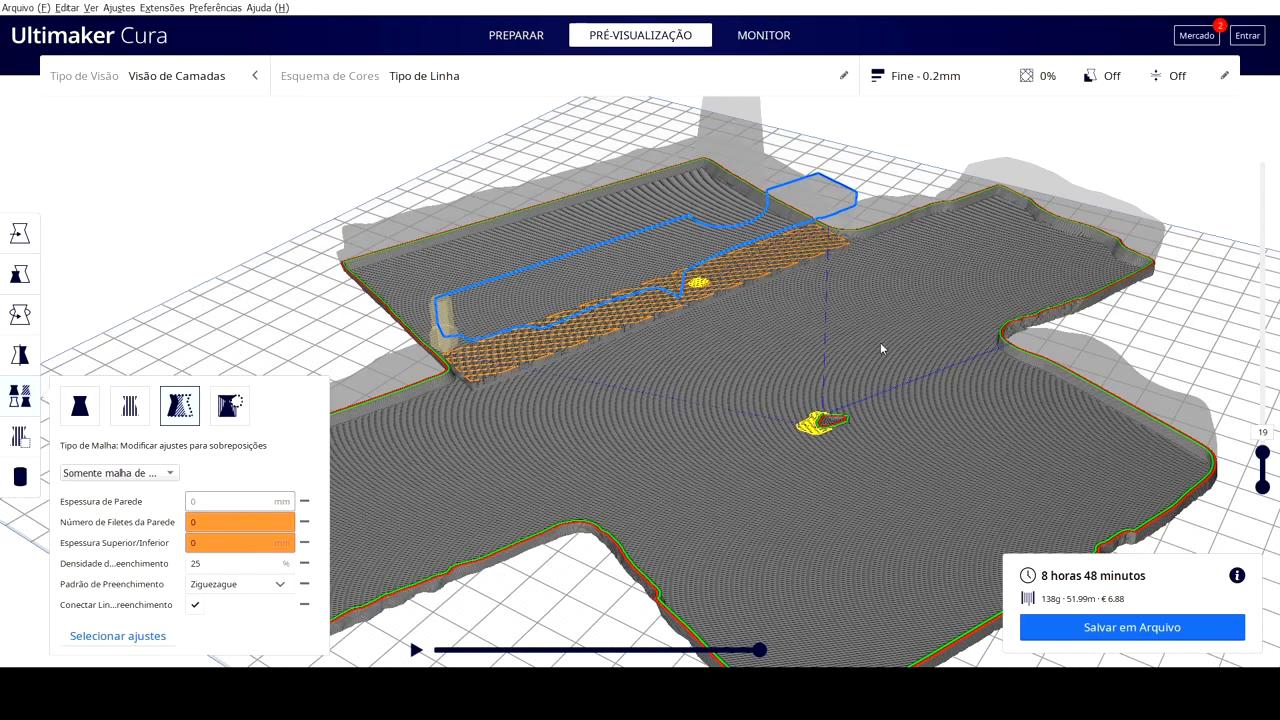
right_click_drag(651, 409, 671, 429)
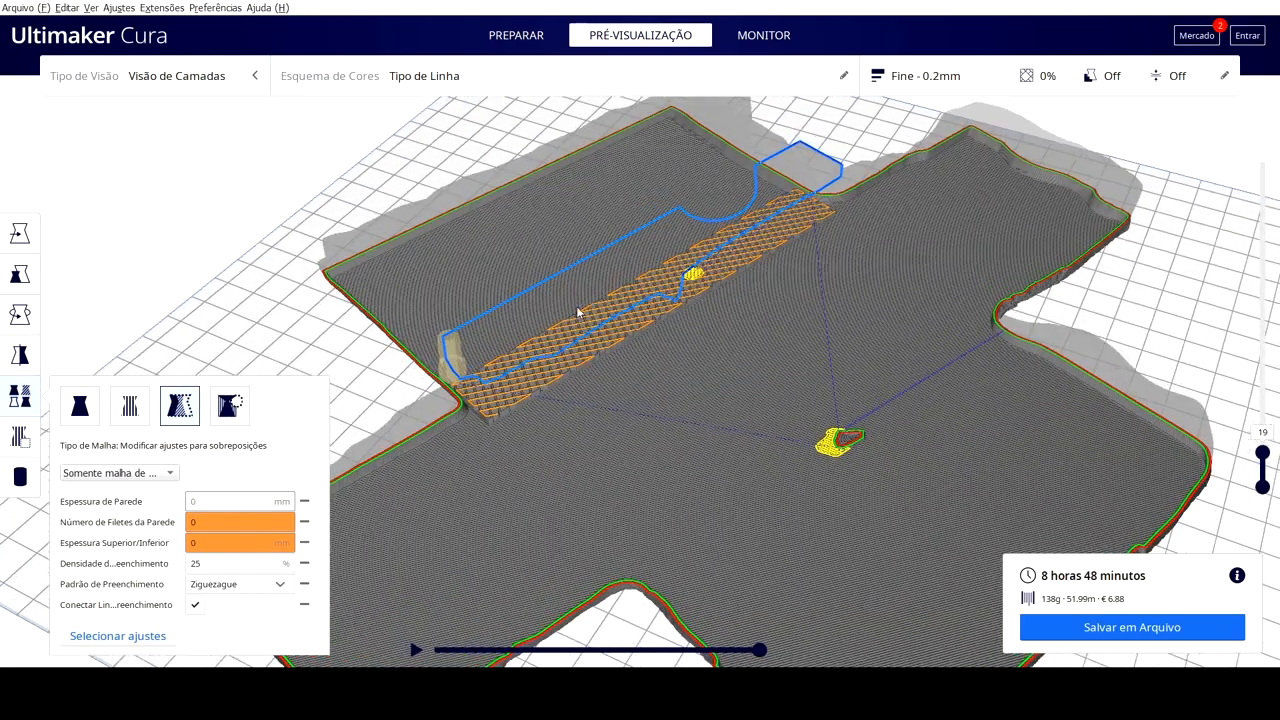
scroll(610, 323, "up", 3)
middle_click_drag(610, 319, 700, 415)
right_click_drag(700, 415, 686, 352)
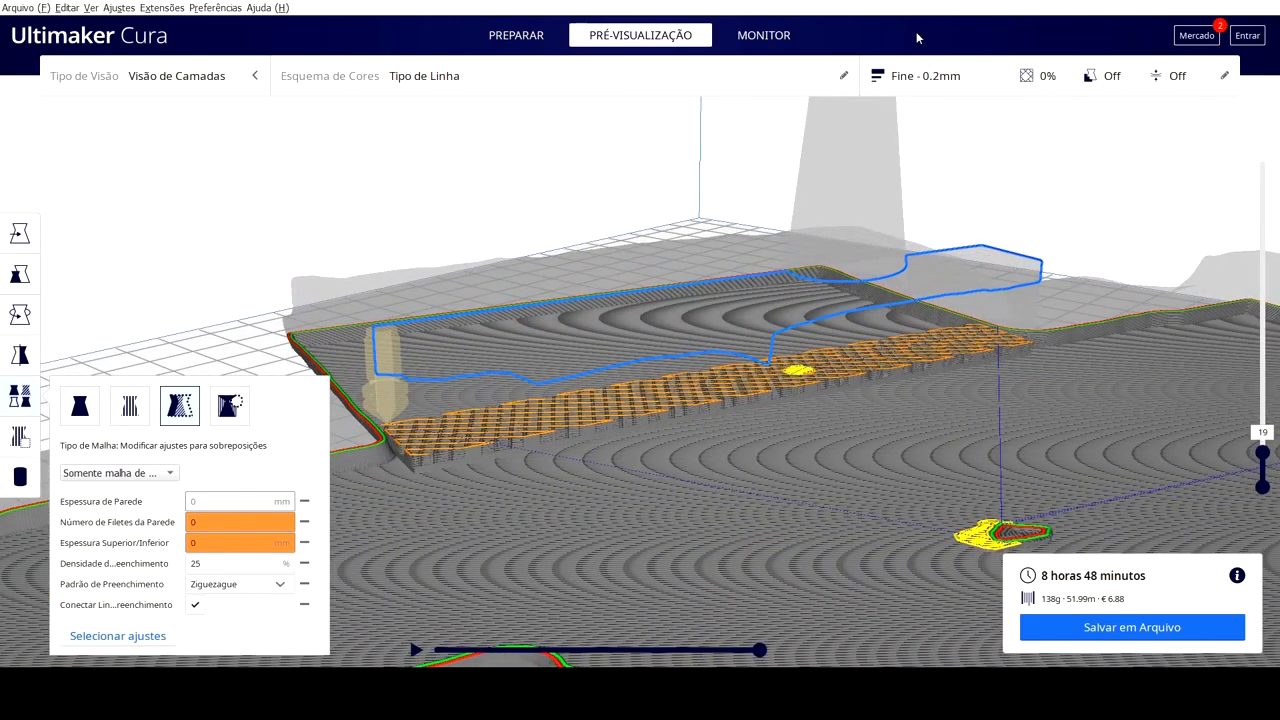
right_click_drag(610, 441, 1077, 472)
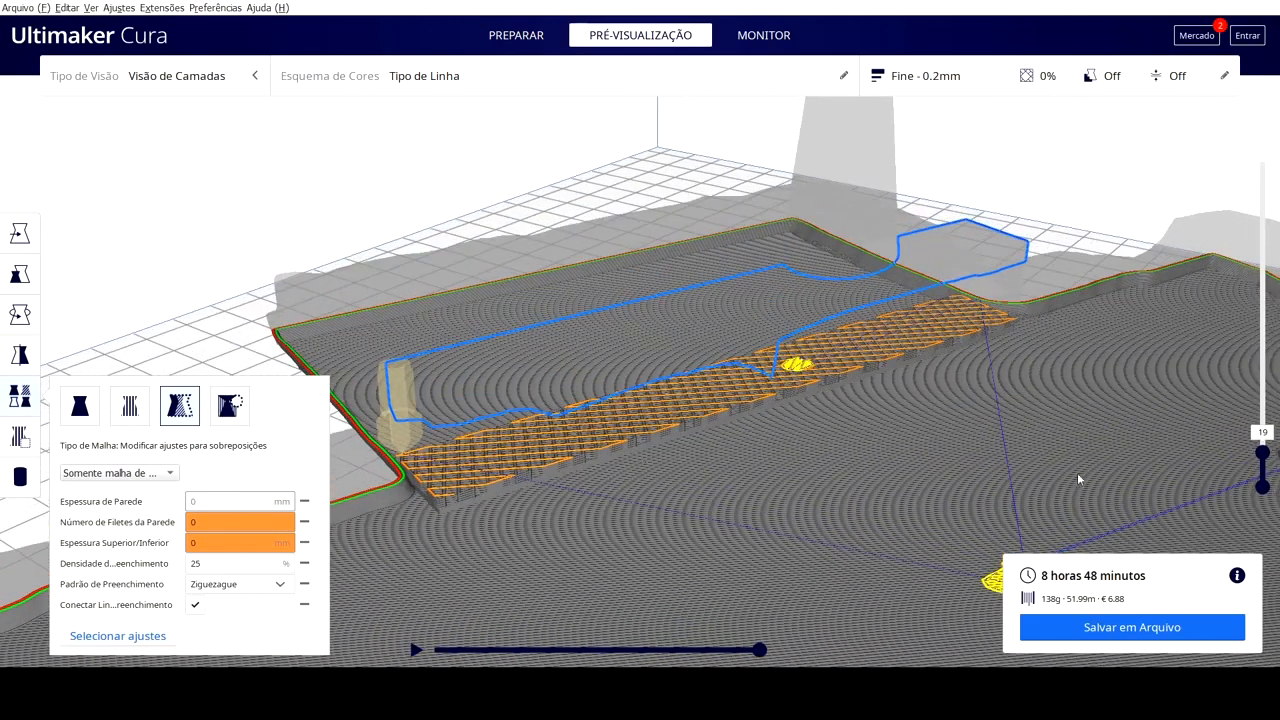
Show the toolpath up to layer 22 and examine the reinforced strip's stacked infill from several sides
left_click_drag(1263, 454, 1271, 450)
left_click(466, 480)
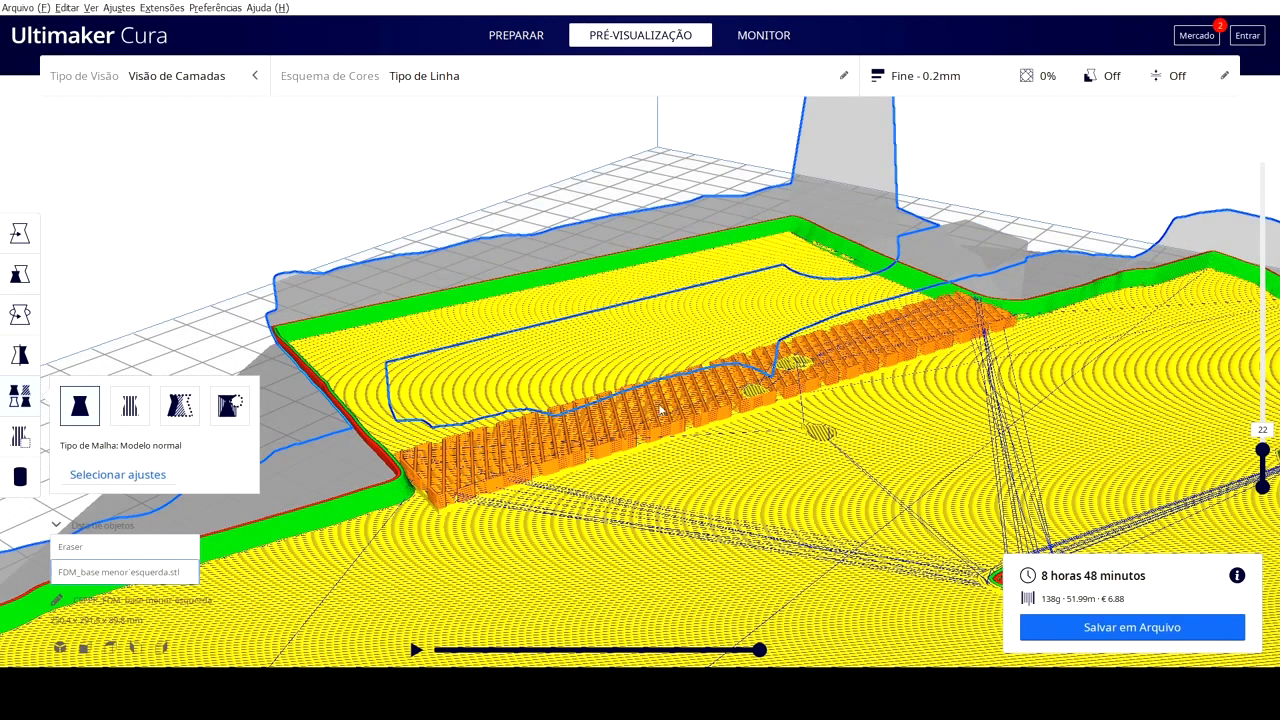
right_click_drag(867, 377, 948, 391)
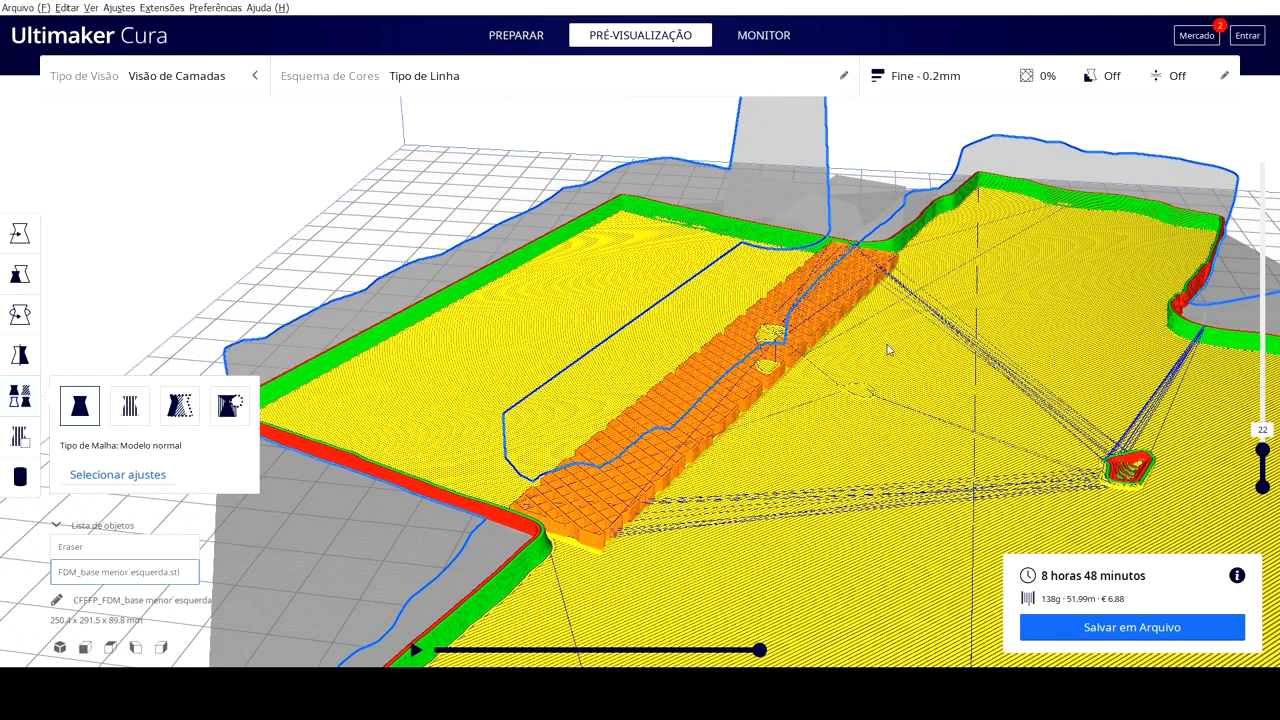
right_click_drag(890, 350, 920, 308)
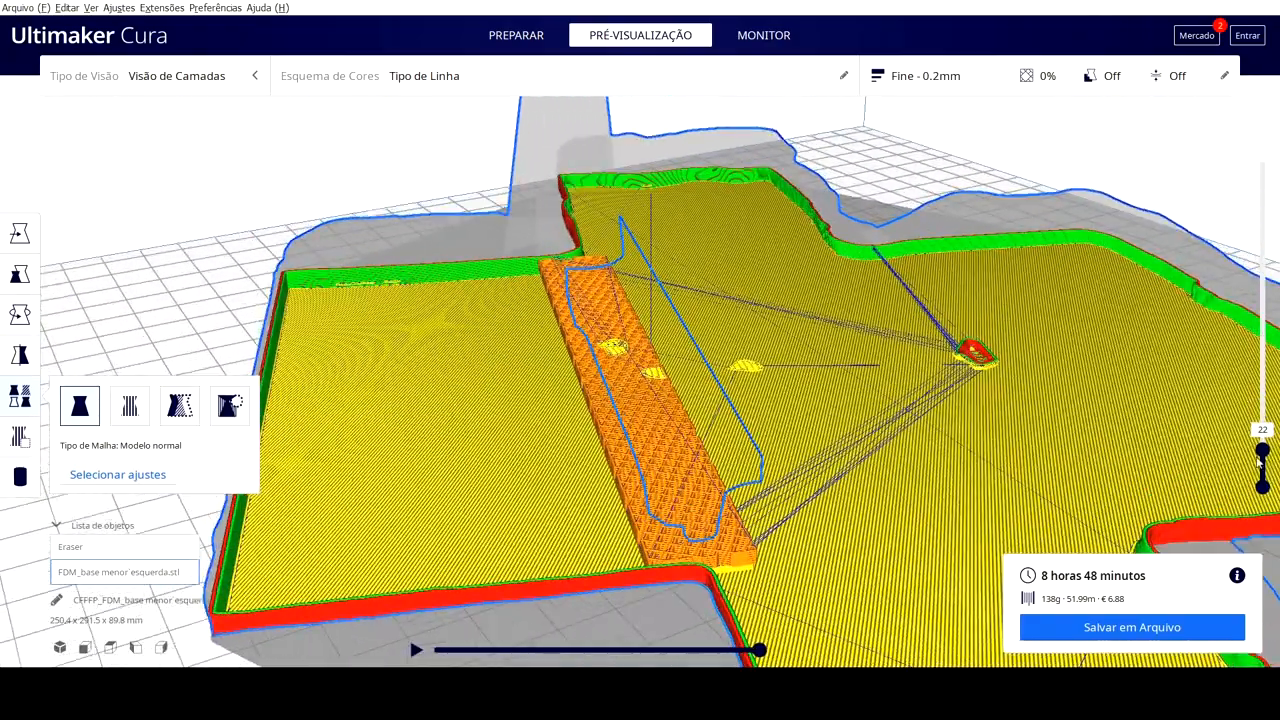
right_click_drag(786, 453, 913, 463)
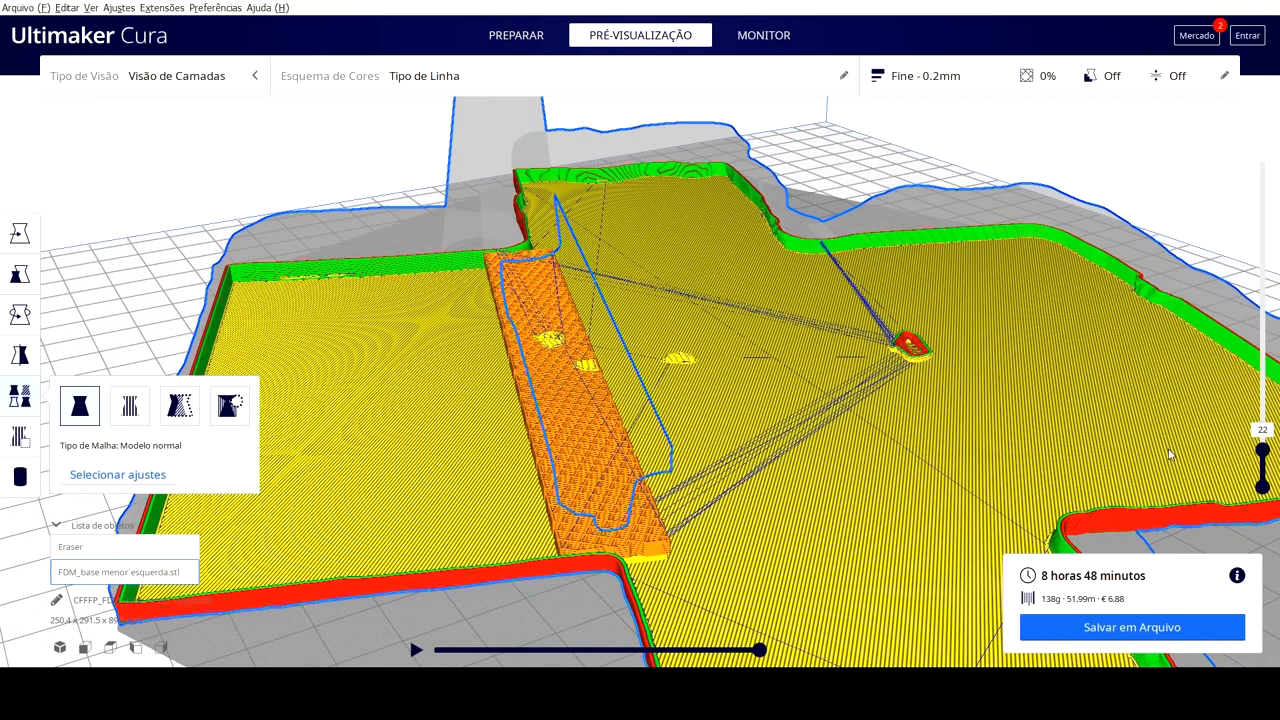
right_click_drag(1167, 445, 1168, 458)
Step through the layers from 22 up to 59 to examine how the groove and raised surface areas build over the infill
left_click(1262, 451)
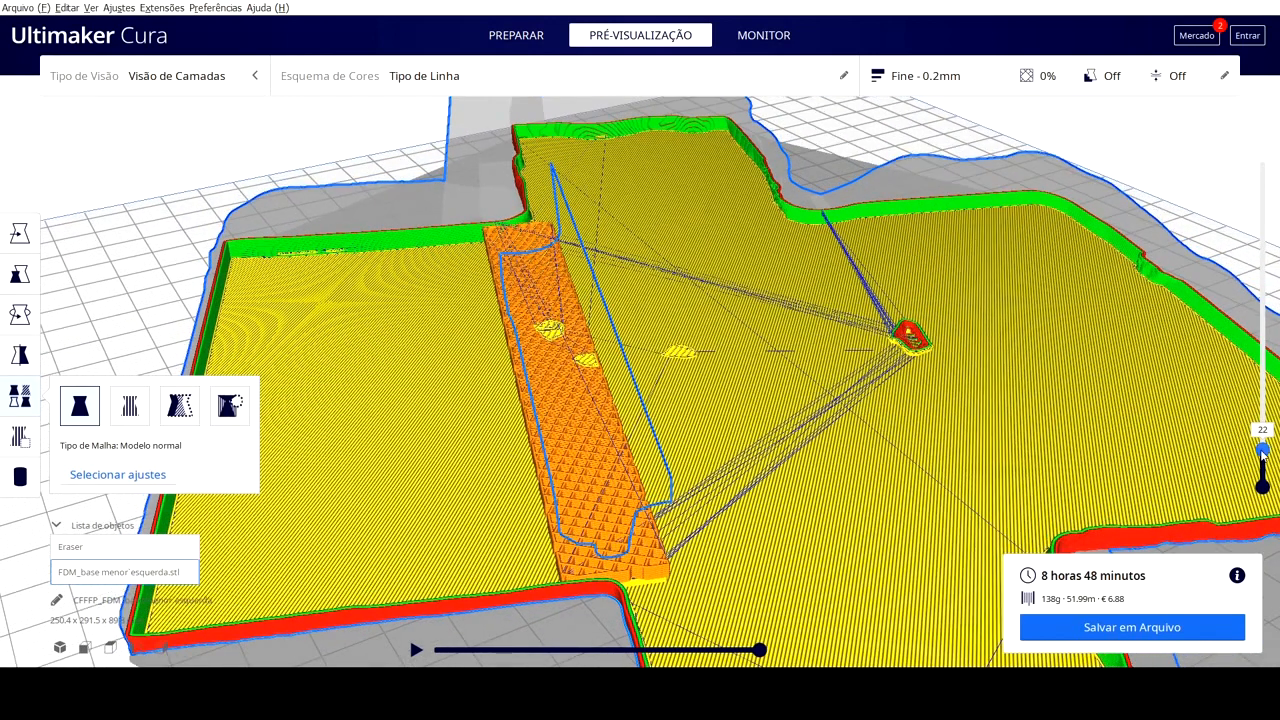
key("Up")
key("Up")
key("Up")
key("Up")
key("Up")
key("Up")
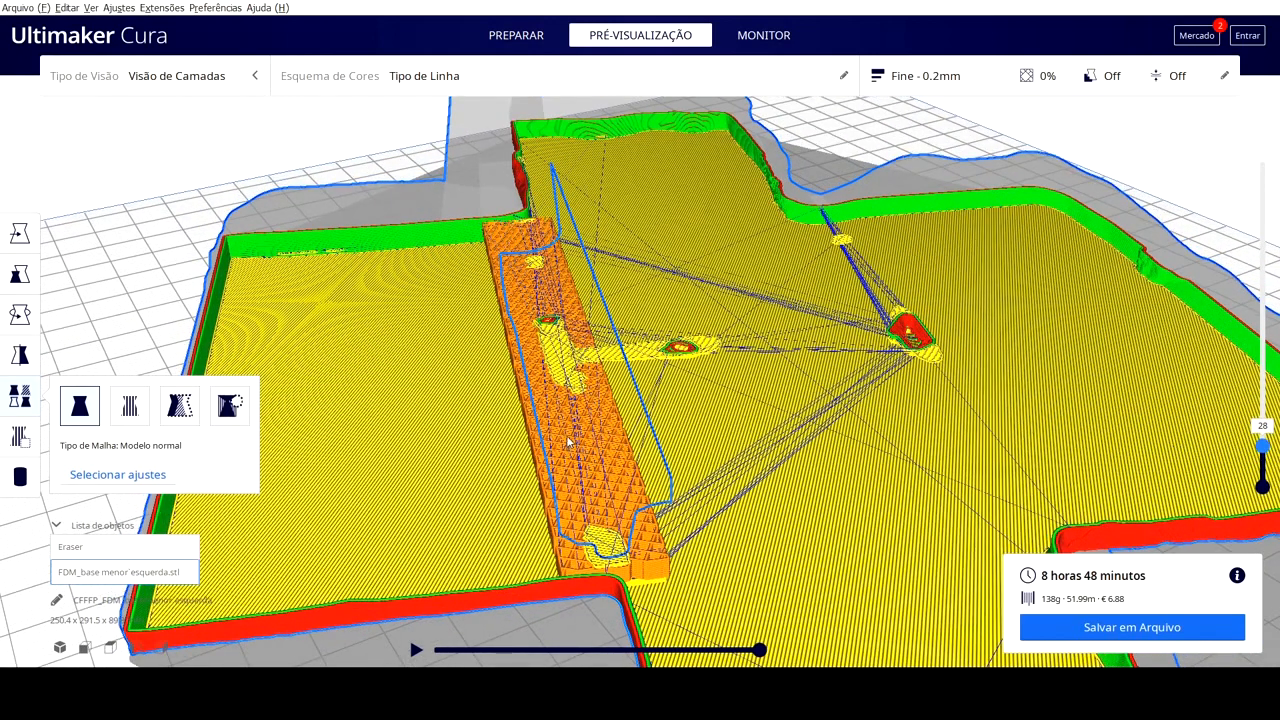
key("Up")
key("Up")
key("Up")
key("Up")
key("Up")
key("Up")
key("Up")
key("Up")
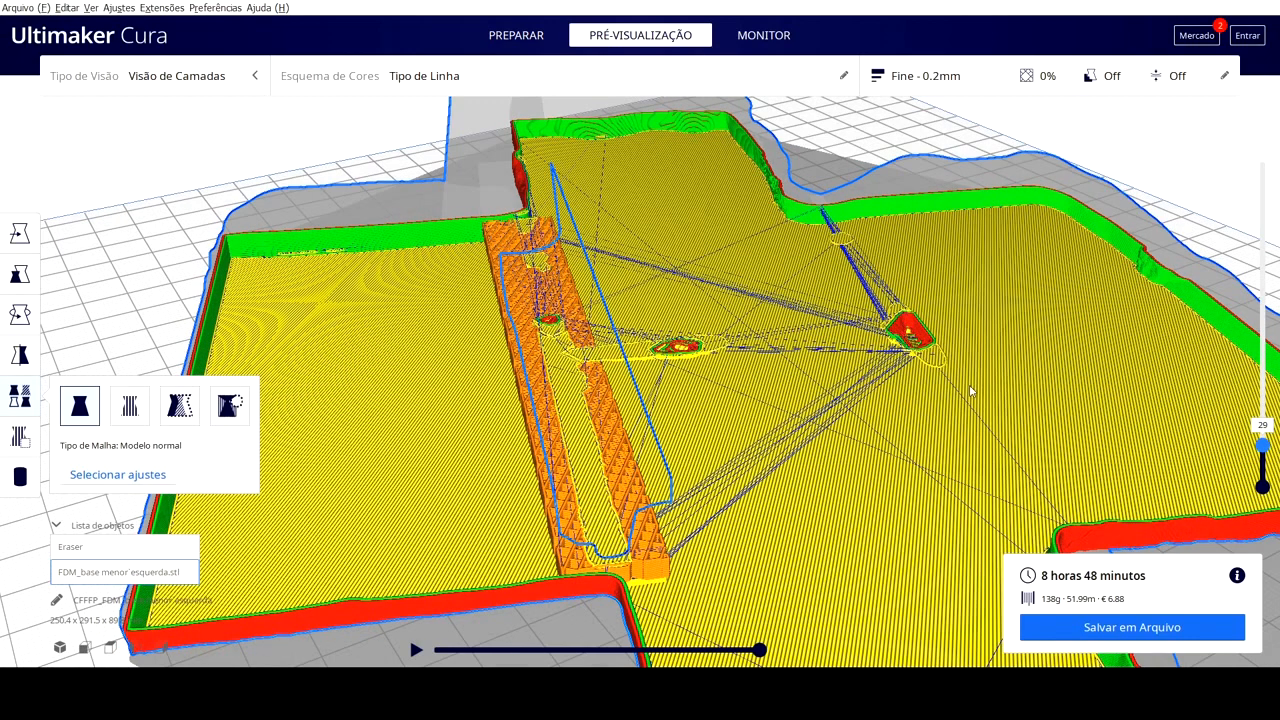
key("Up")
key("Up")
key("Up")
key("Up")
key("Up")
key("Up")
key("Up")
key("Up")
key("Up")
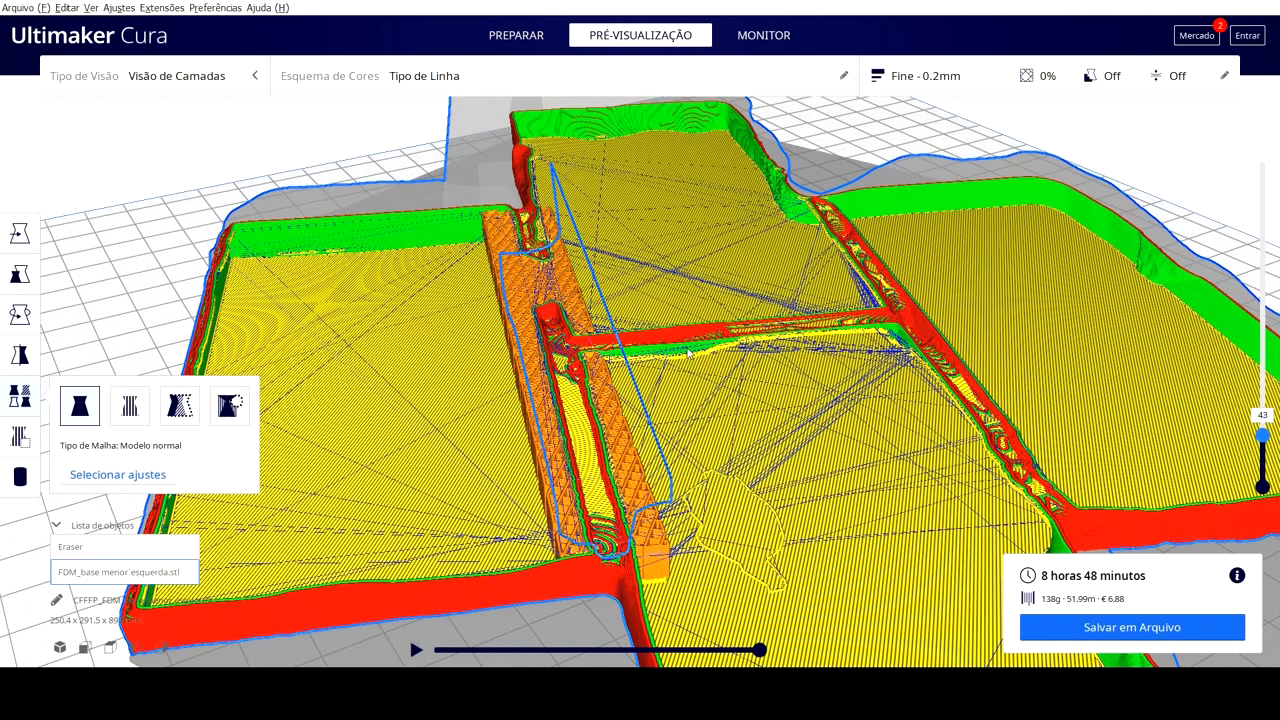
key("Up")
key("Up")
key("Up")
key("Up")
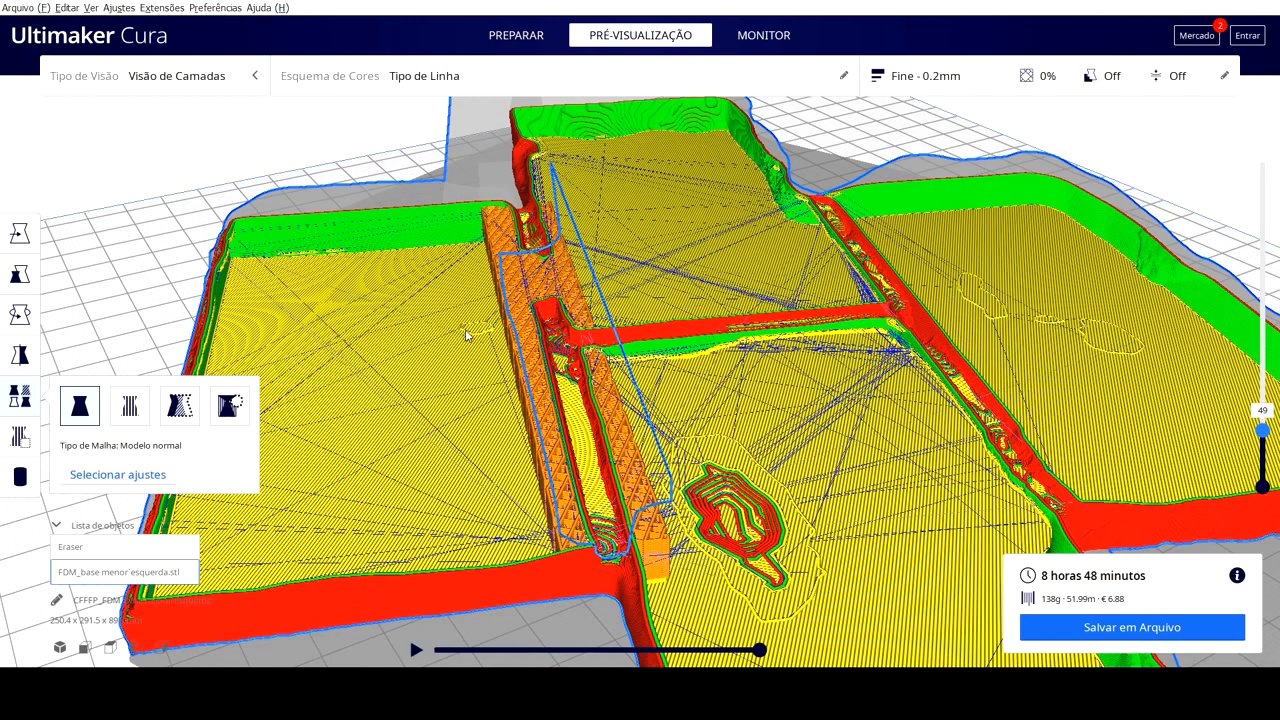
key("Up")
key("Up")
key("Up")
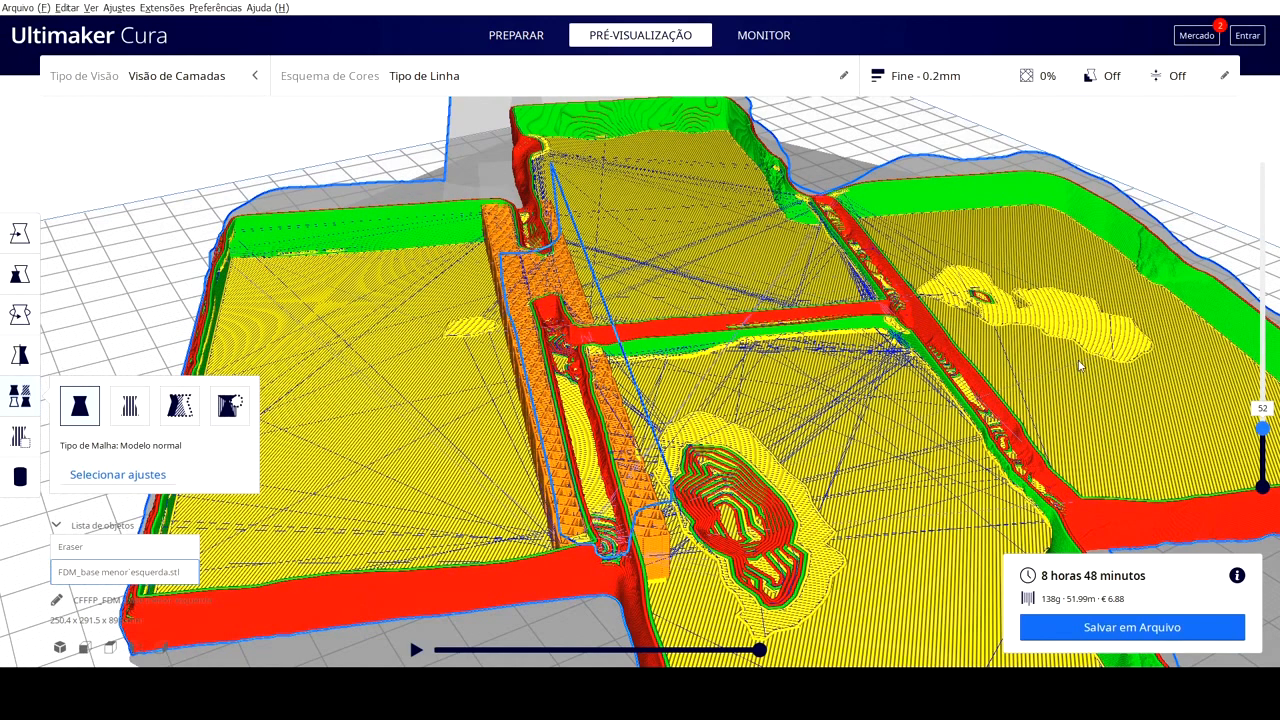
key("Up")
key("Up")
key("Up")
key("Up")
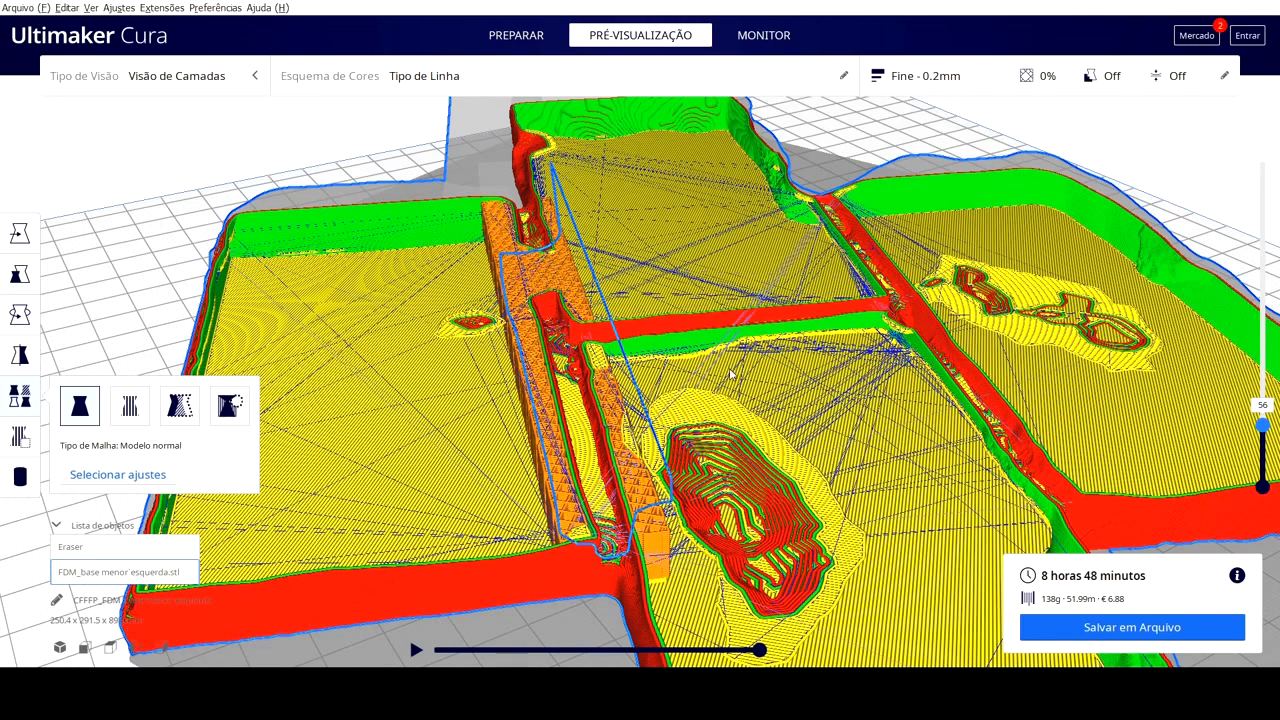
key("Up")
key("Up")
key("Up")
scroll(645, 370, "down", 5)
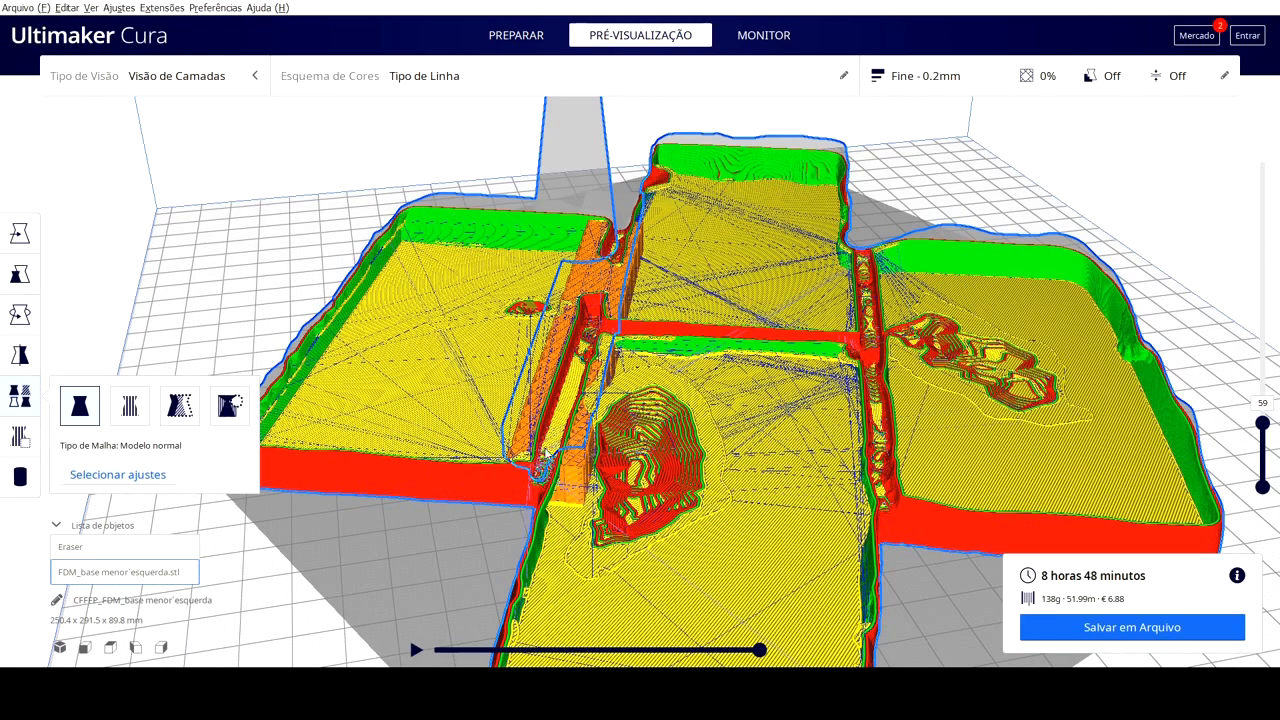
Return to model preparation, delete the modifier block over the groove and select the stone base
left_click(370, 570)
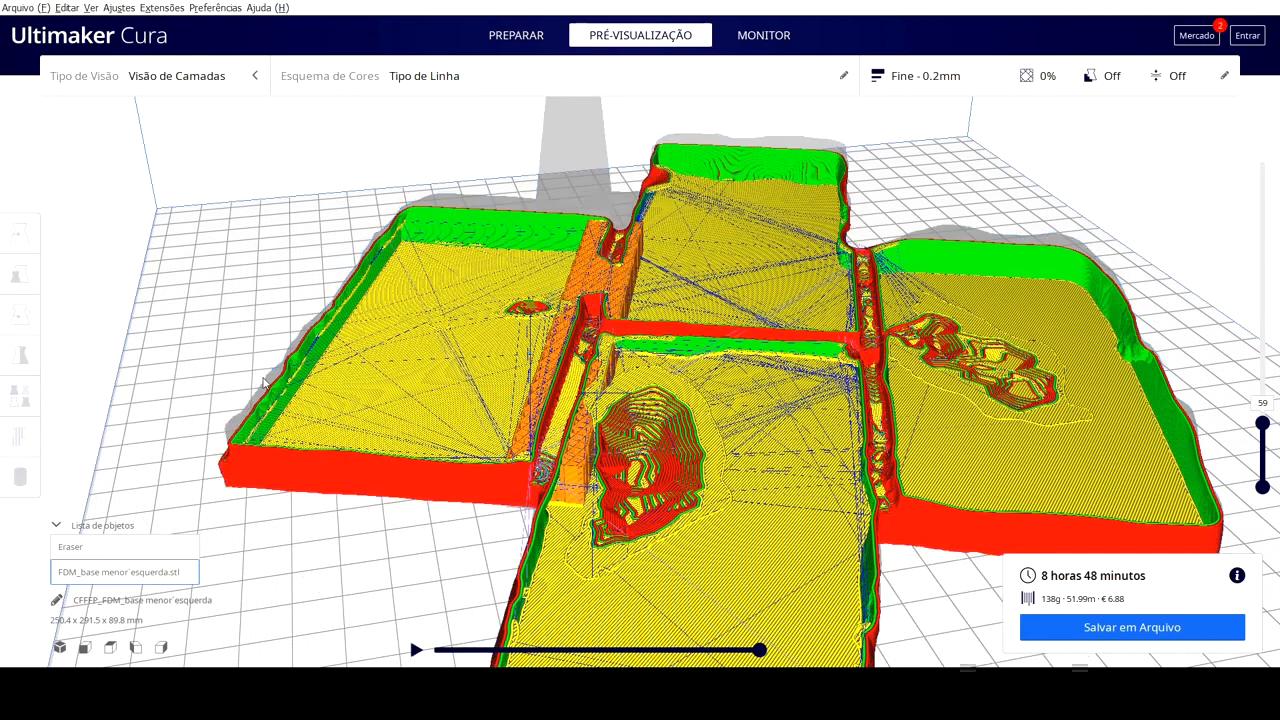
left_click(544, 540)
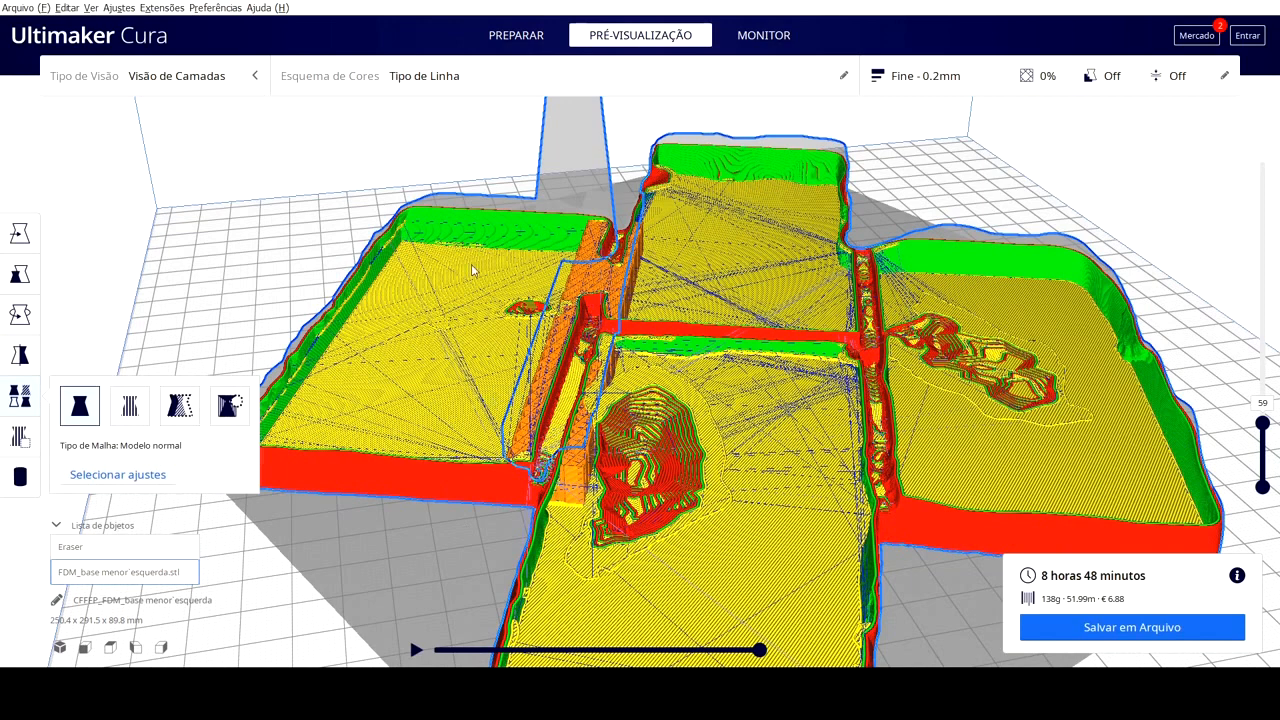
left_click(516, 35)
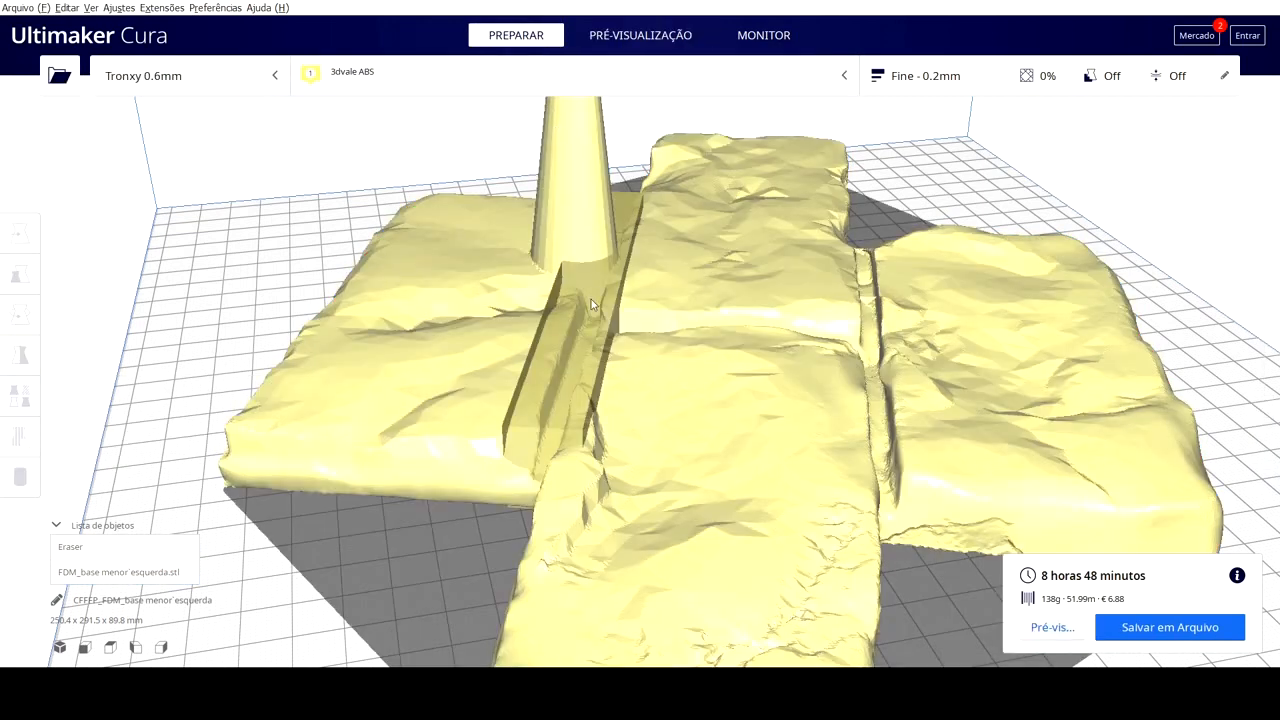
left_click(591, 299)
key("Delete")
left_click(694, 428)
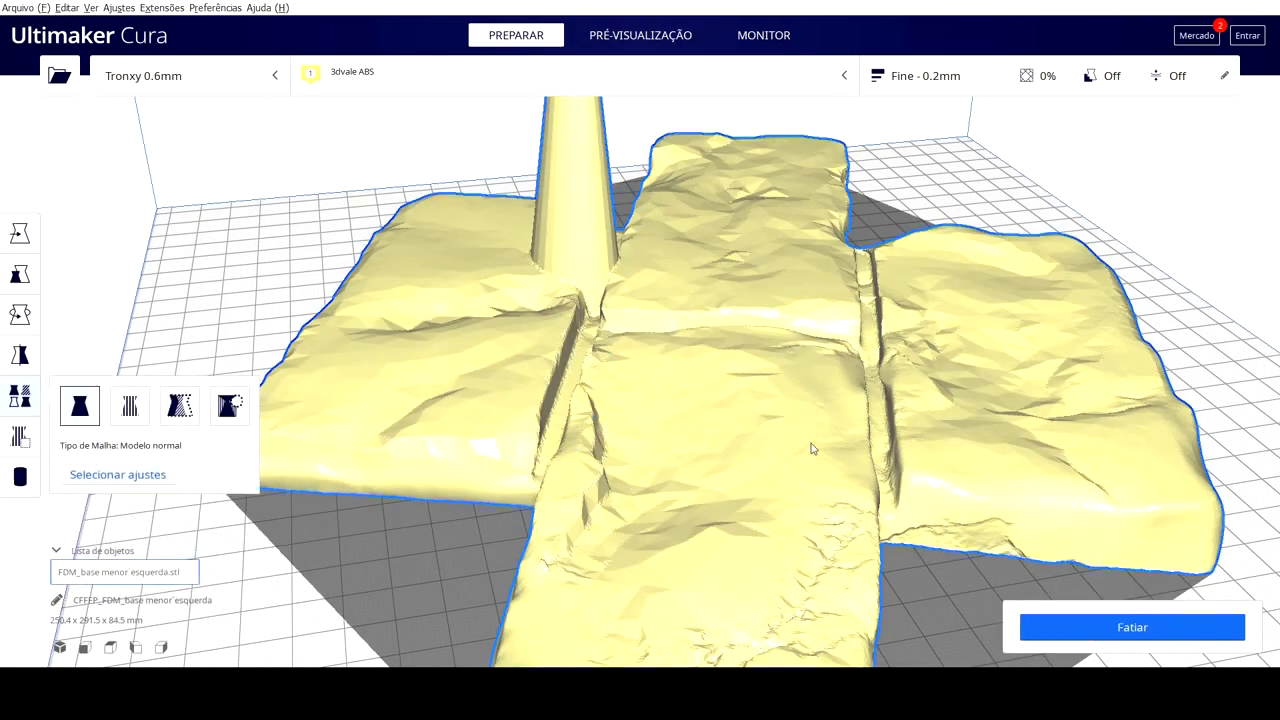
Set the general infill density to 10% in the print settings and slice the stone base again
left_click(1004, 78)
scroll(1137, 356, "up", 5)
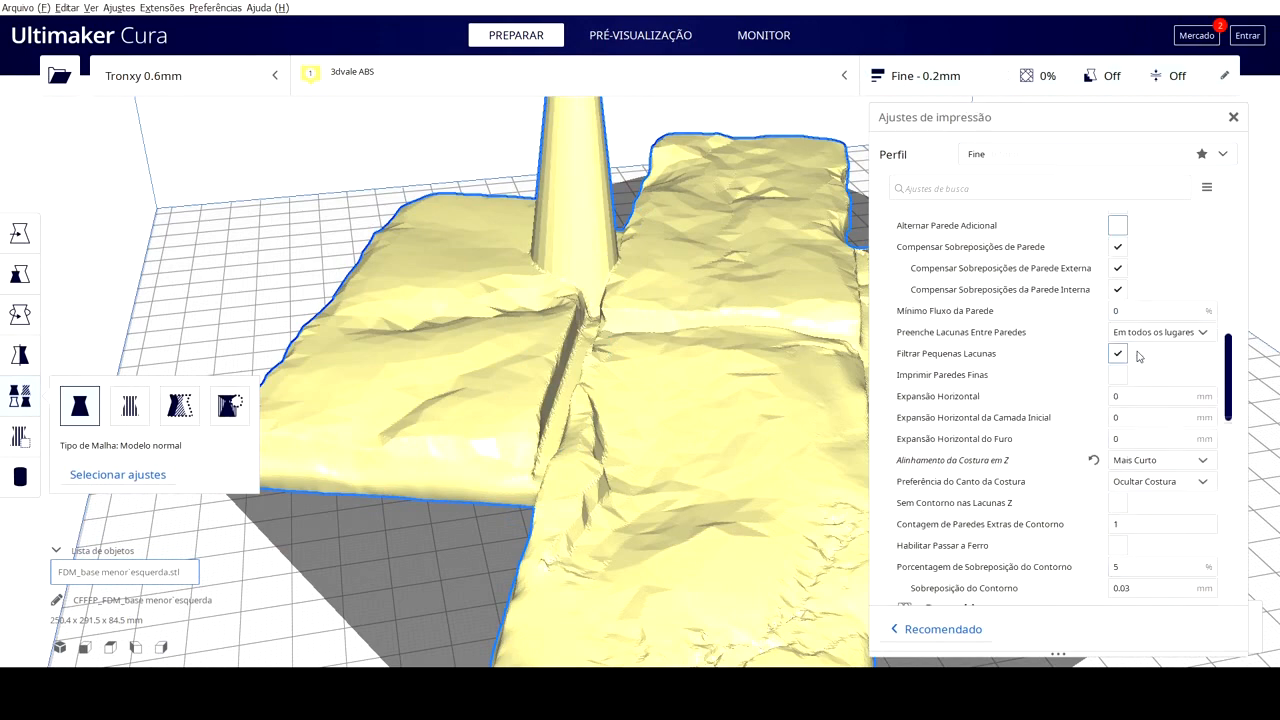
scroll(1137, 356, "up", 5)
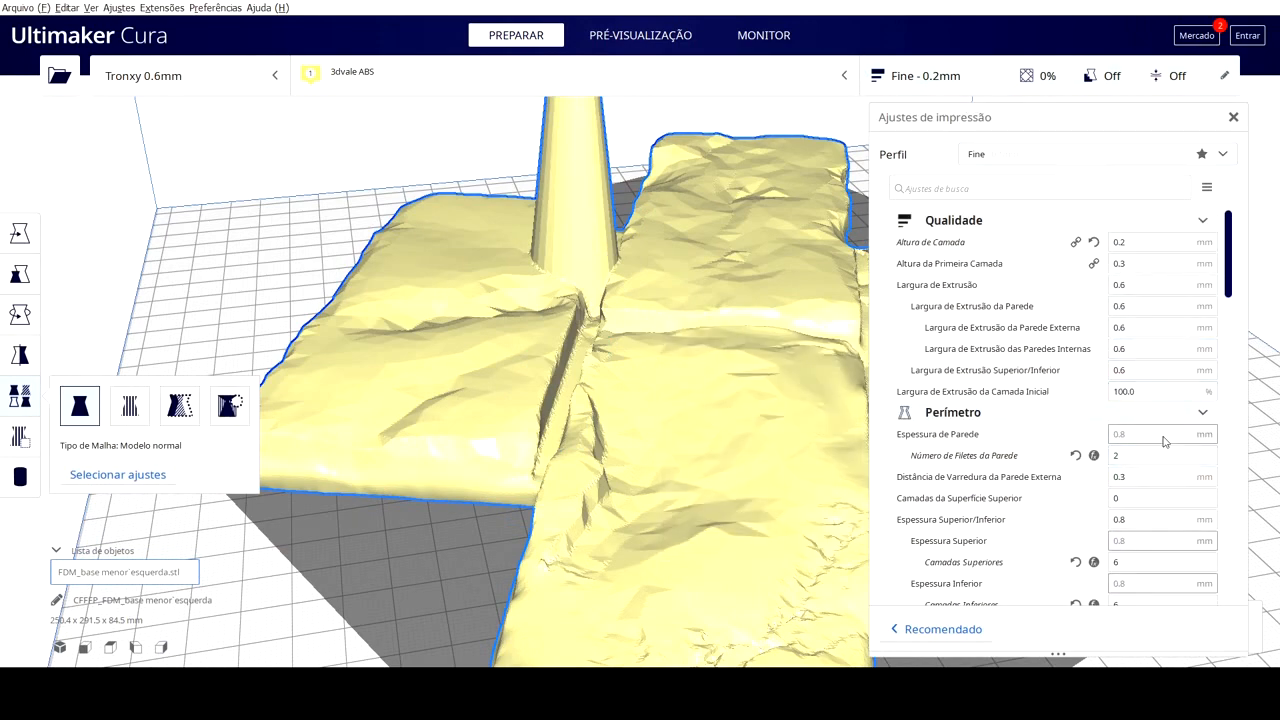
scroll(1120, 340, "down", 10)
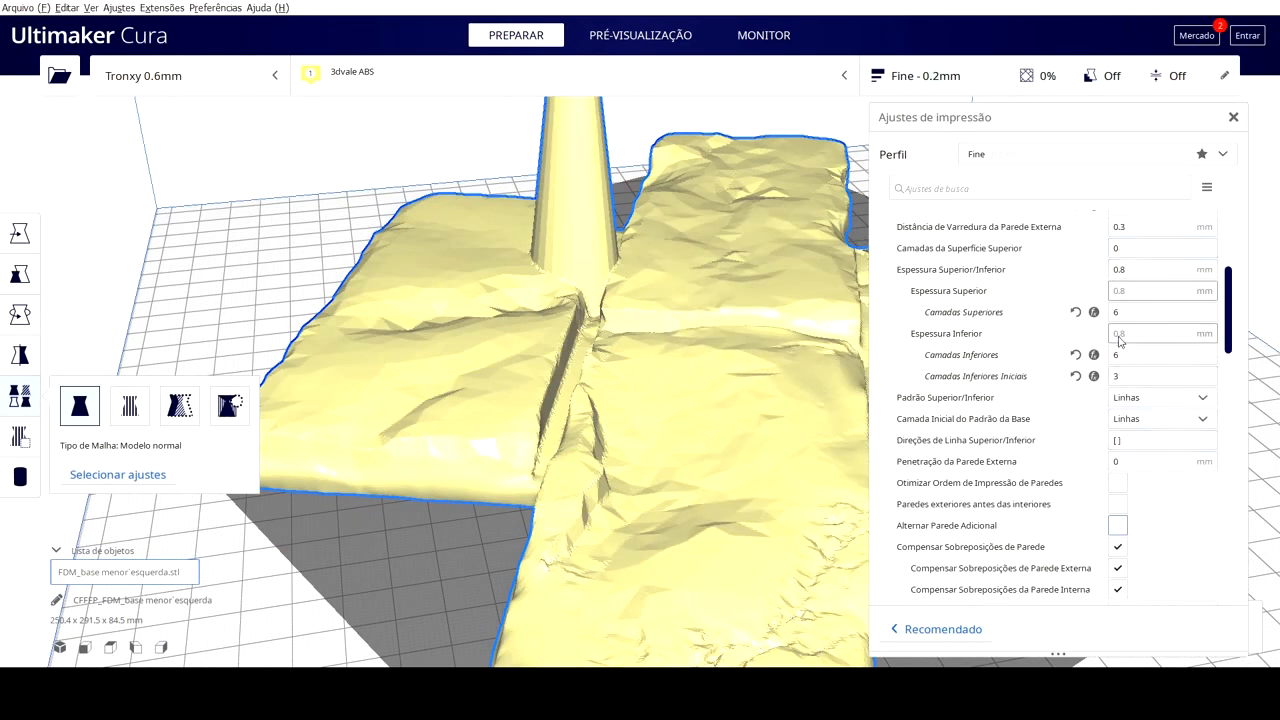
scroll(1120, 470, "down", 1)
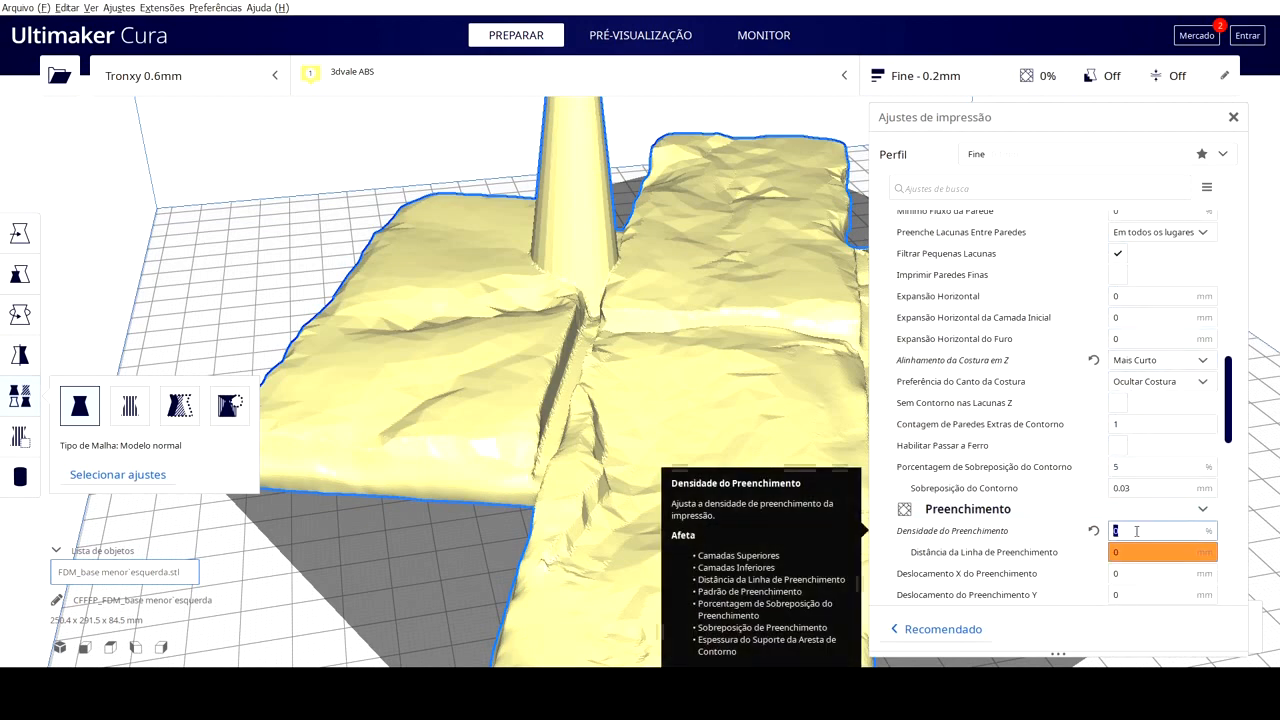
type("10")
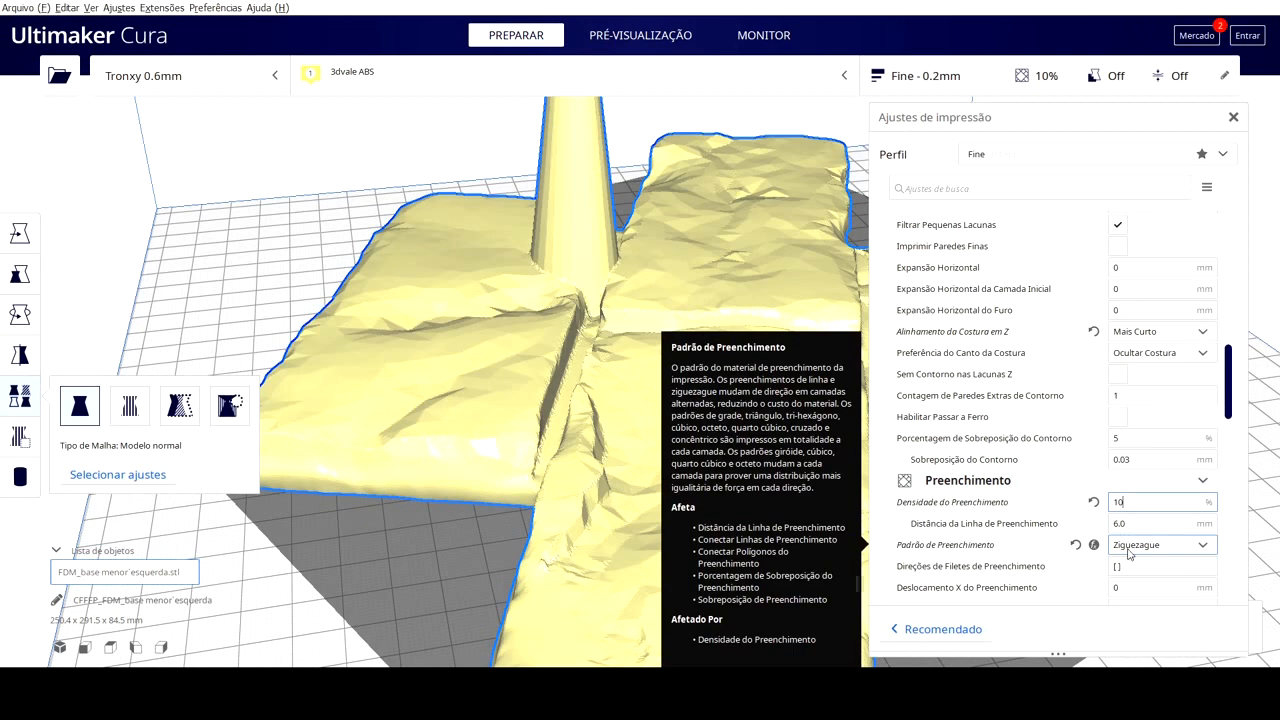
key("Tab")
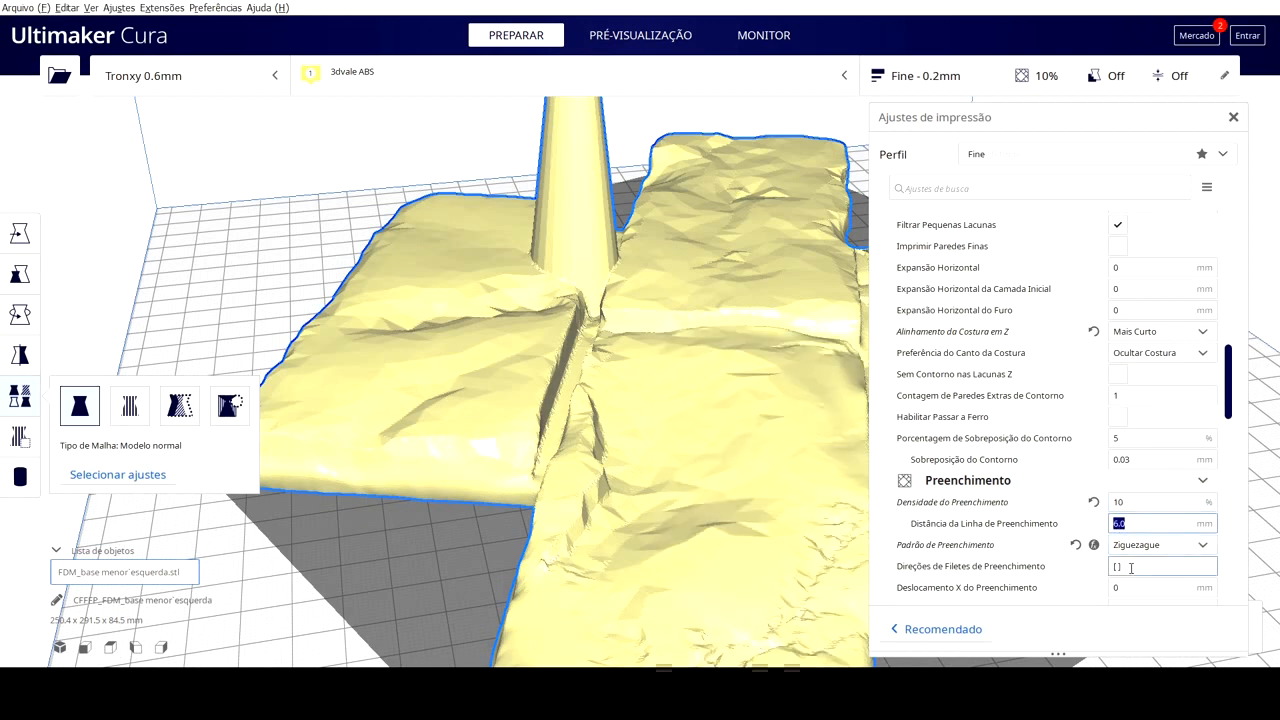
left_click(1233, 117)
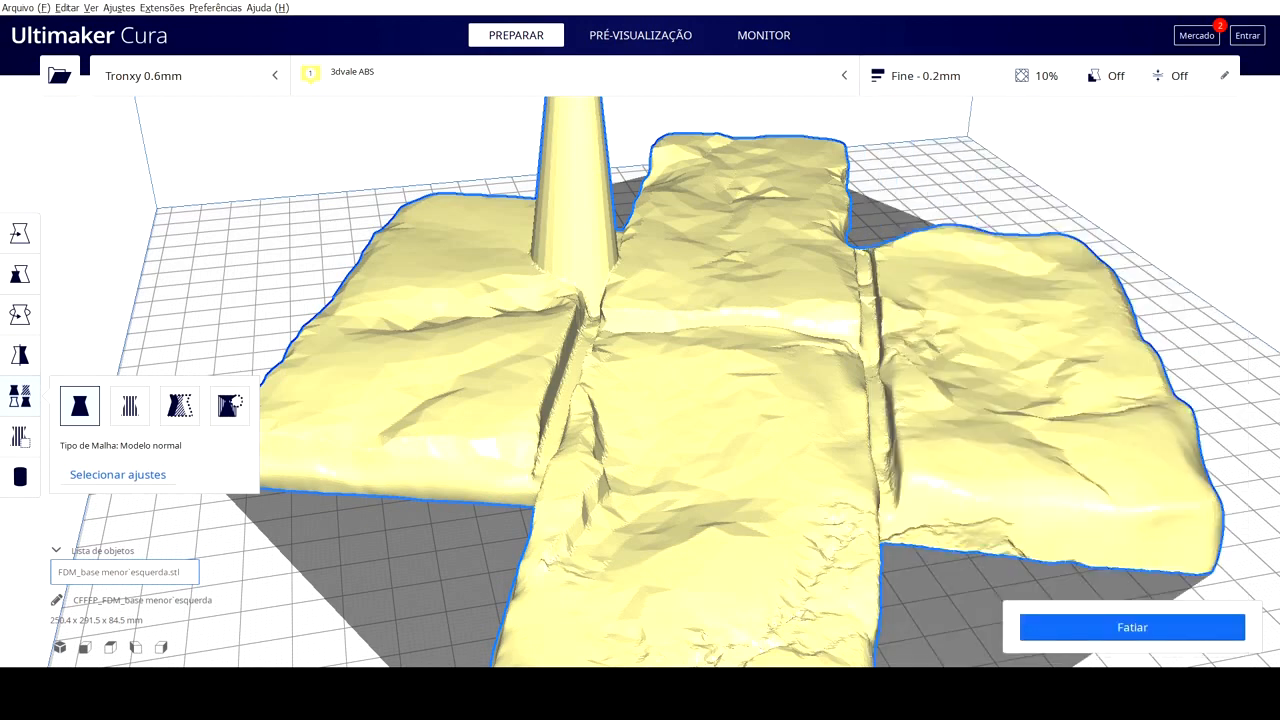
left_click(1095, 630)
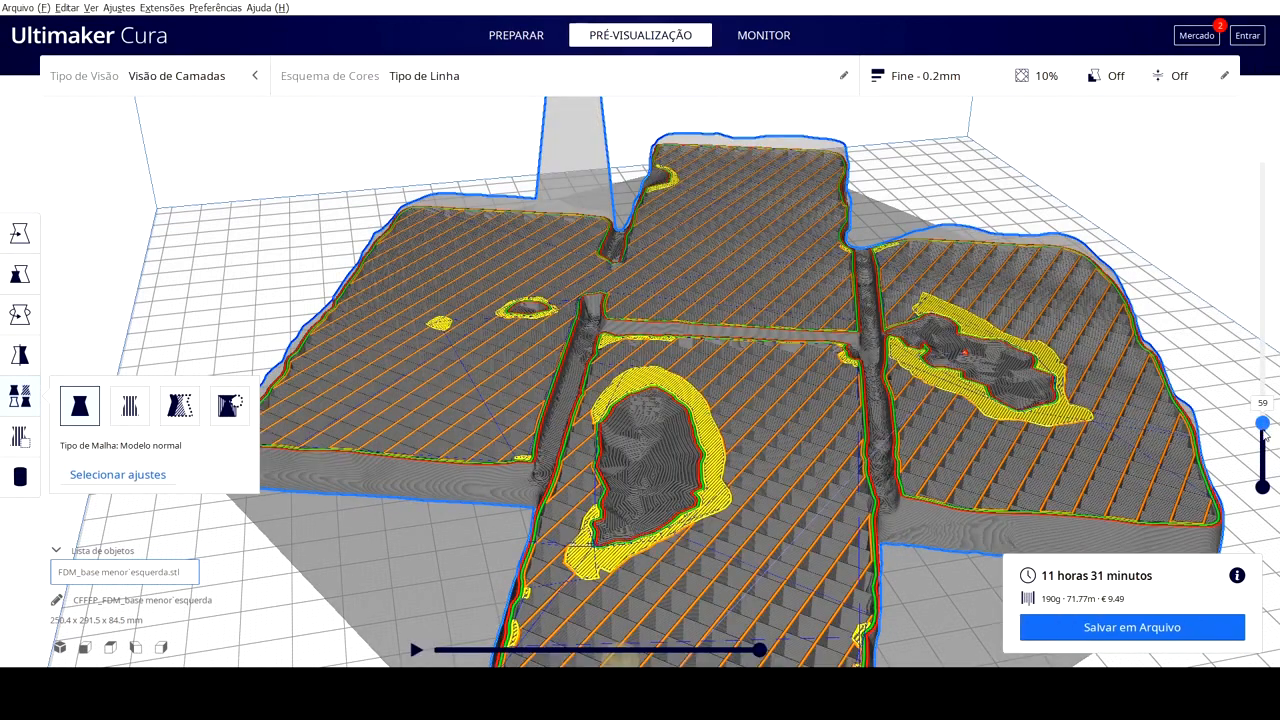
Examine the full-model 10% infill at layers 50 and 51, including beneath the groove and the raised areas
left_click_drag(1264, 432, 1264, 436)
right_click_drag(860, 428, 760, 322)
left_click_drag(1259, 431, 1198, 435)
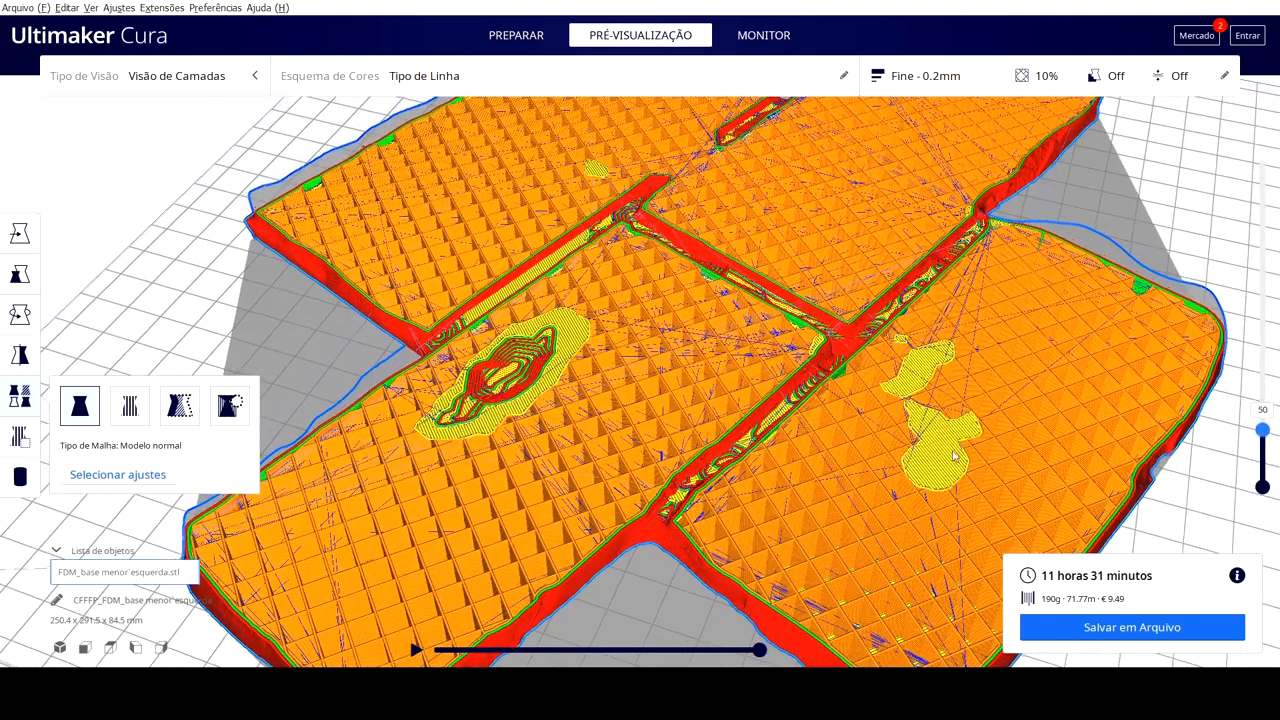
key("Up")
right_click_drag(994, 448, 1074, 423)
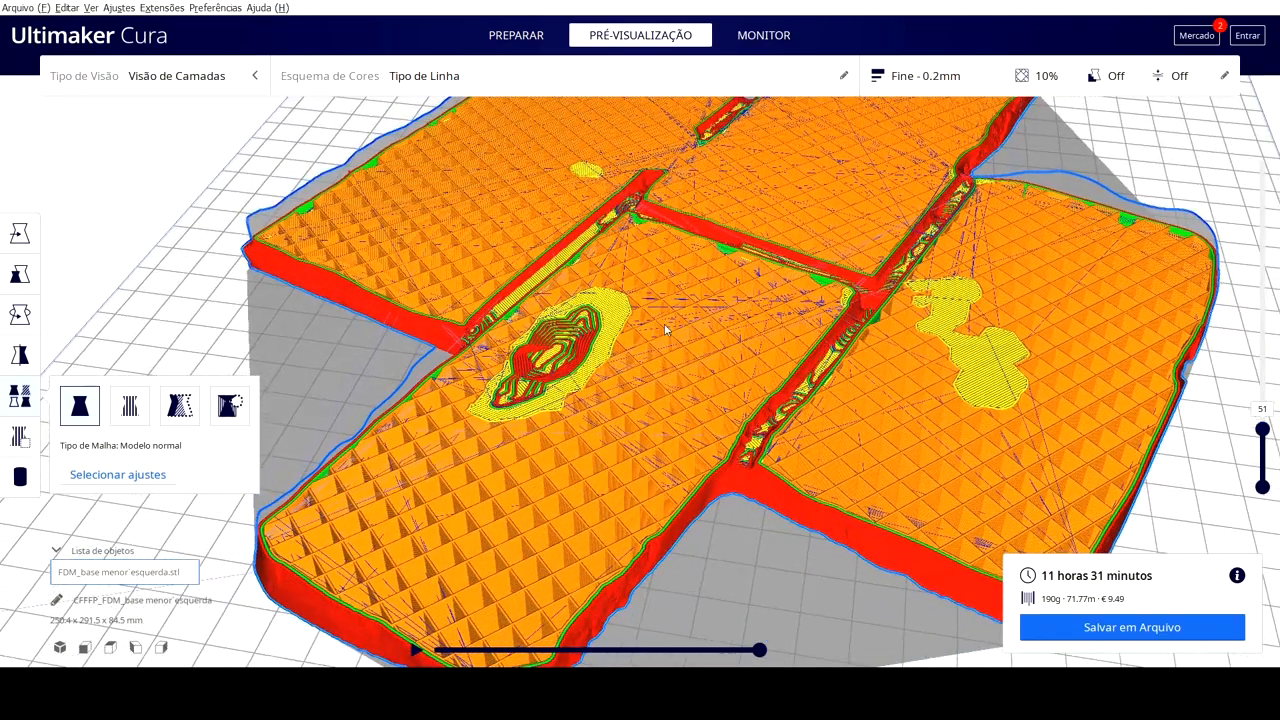
Set the general infill density to 8% in the print settings and slice the stone base again
right_click_drag(667, 324, 691, 361)
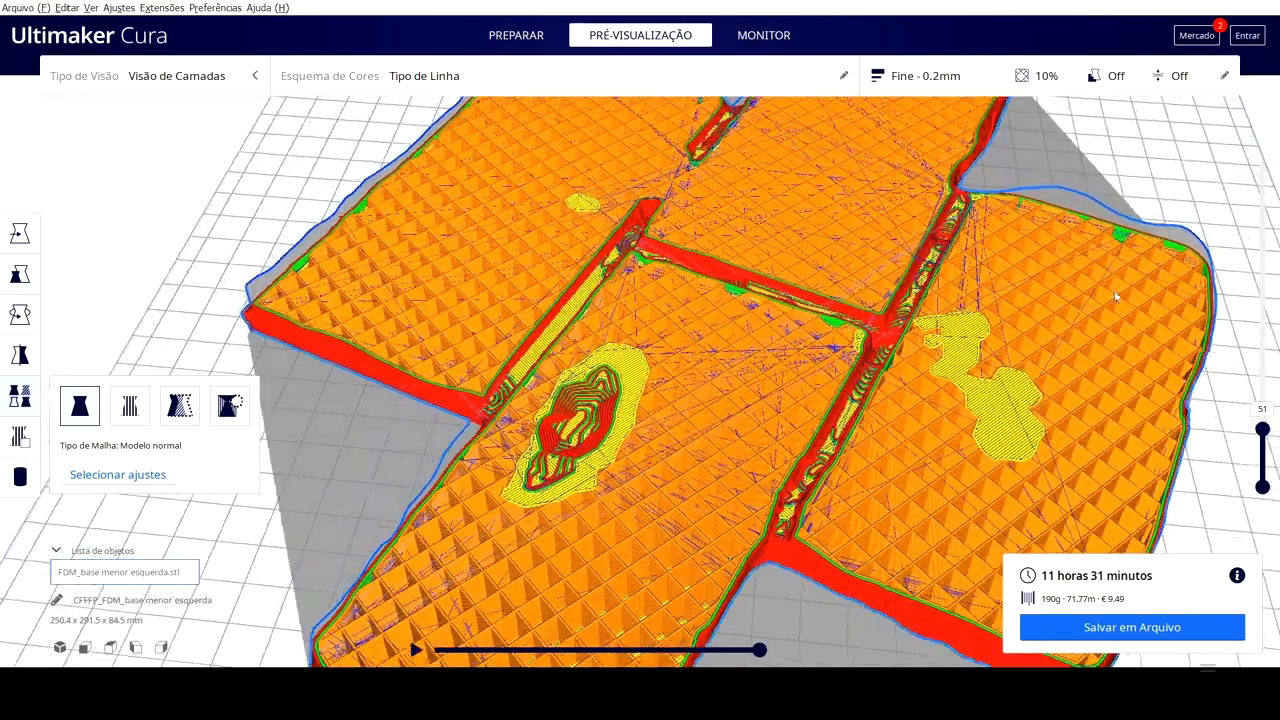
left_click(968, 89)
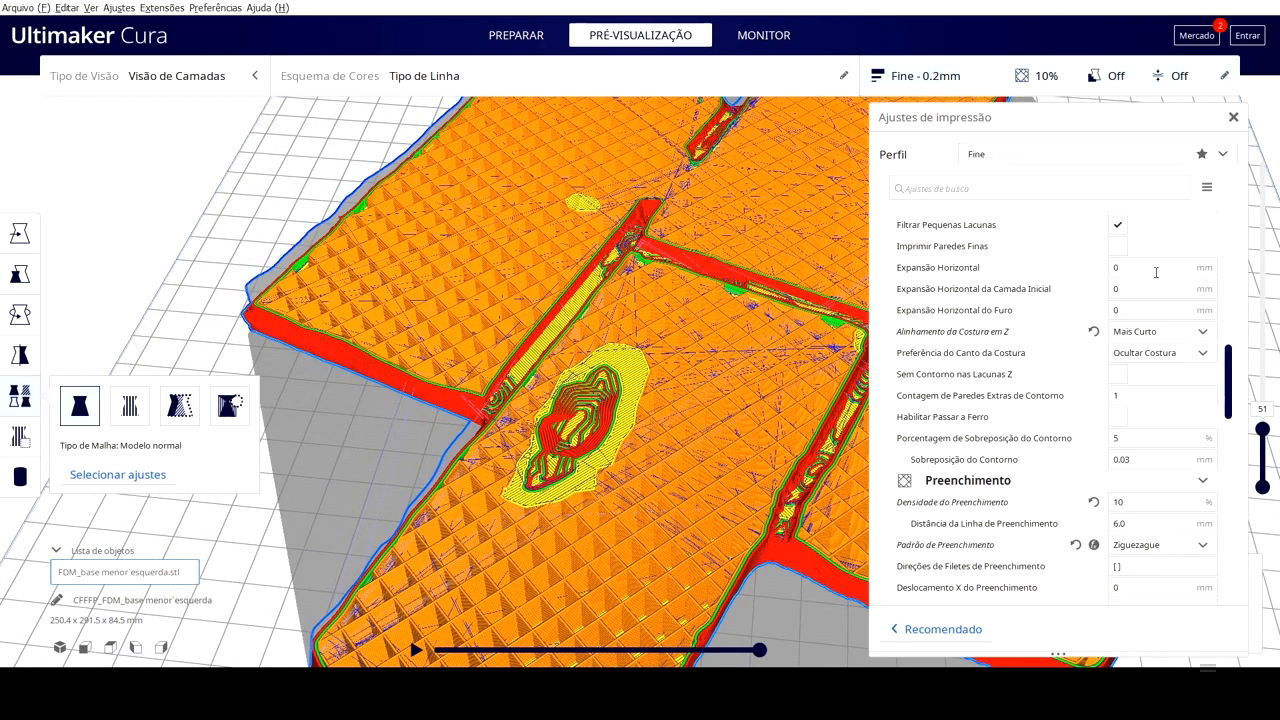
double_click(1149, 502)
type("8")
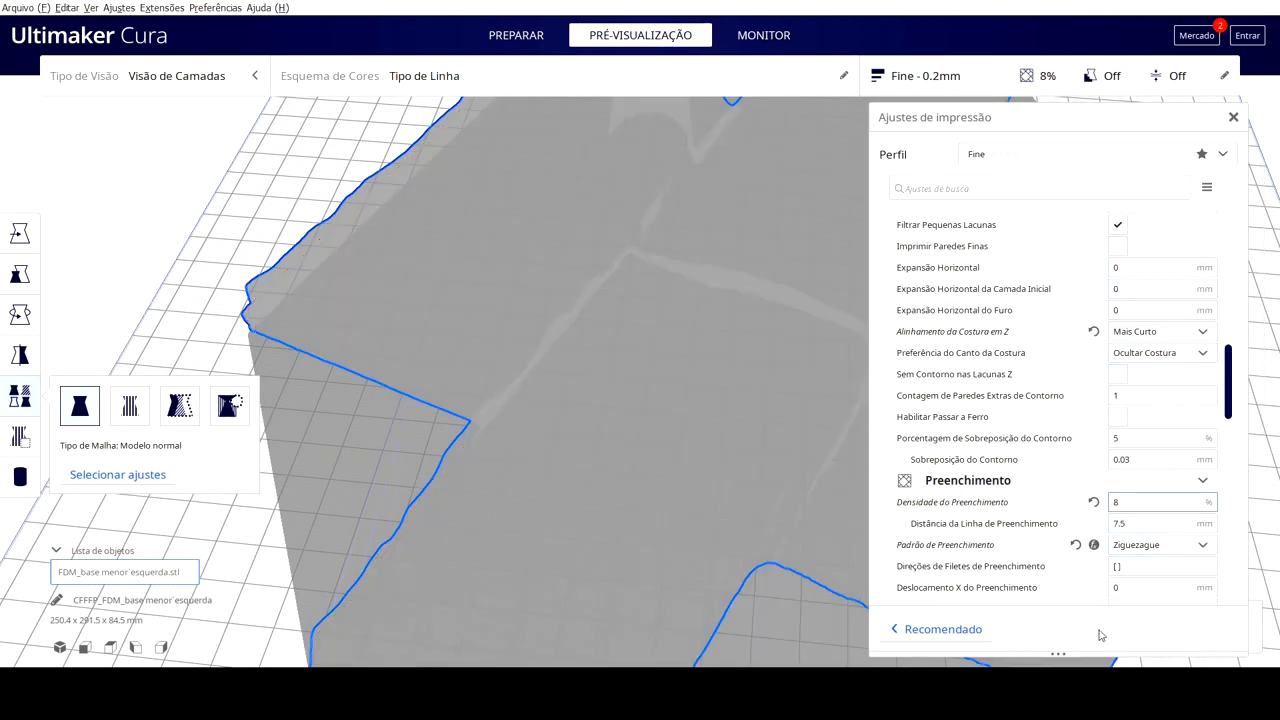
left_click(1233, 118)
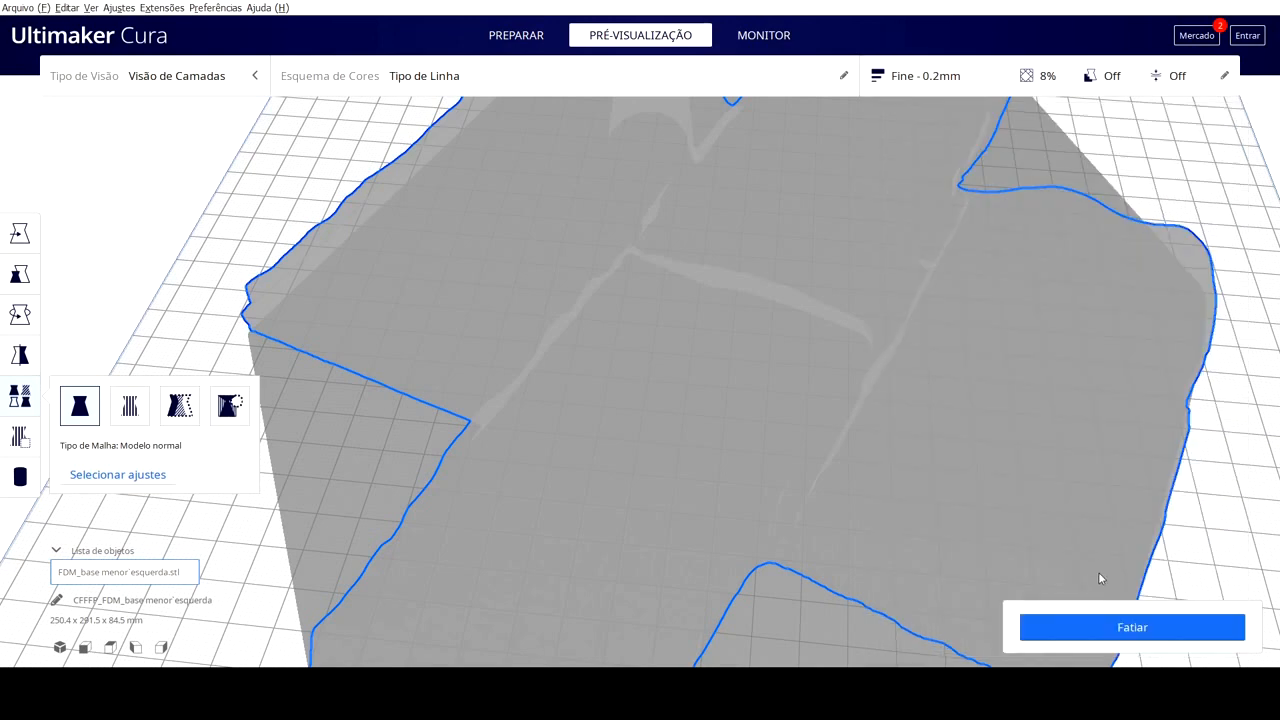
left_click(1106, 624)
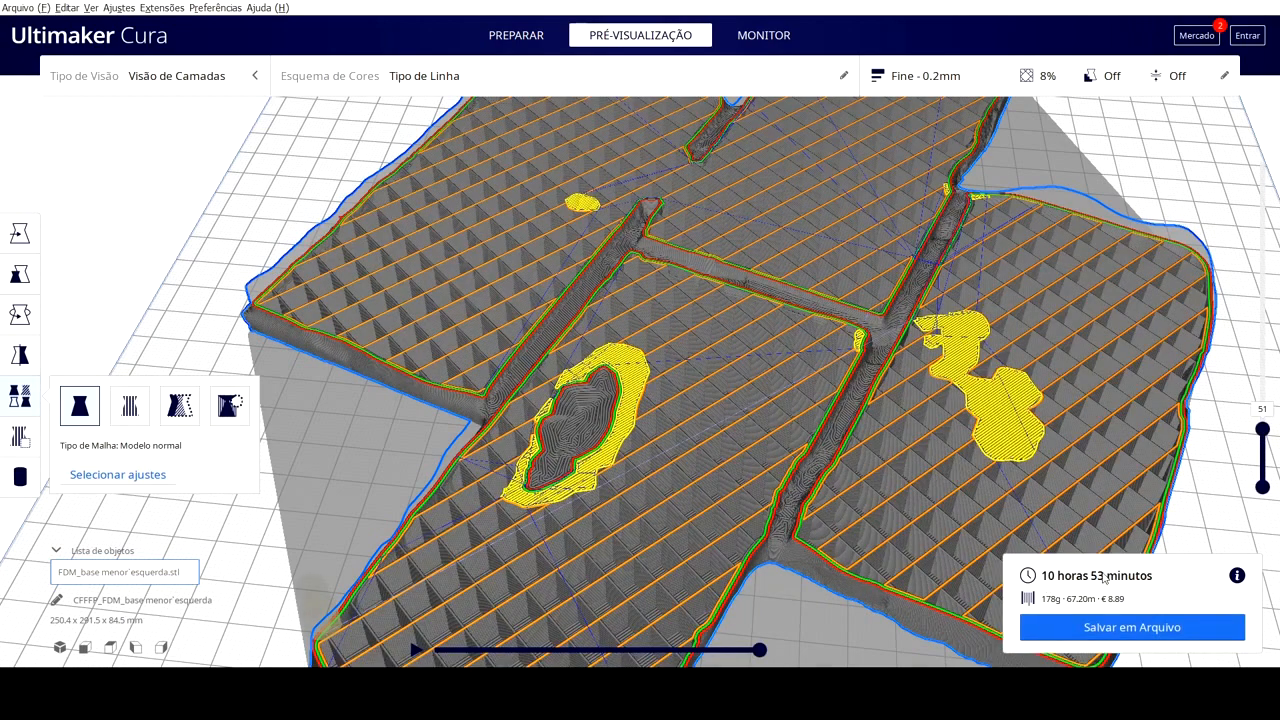
Examine the 8% infill around the grooves and raised areas at layers 51, 56 and 55
right_click_drag(1000, 503, 860, 495)
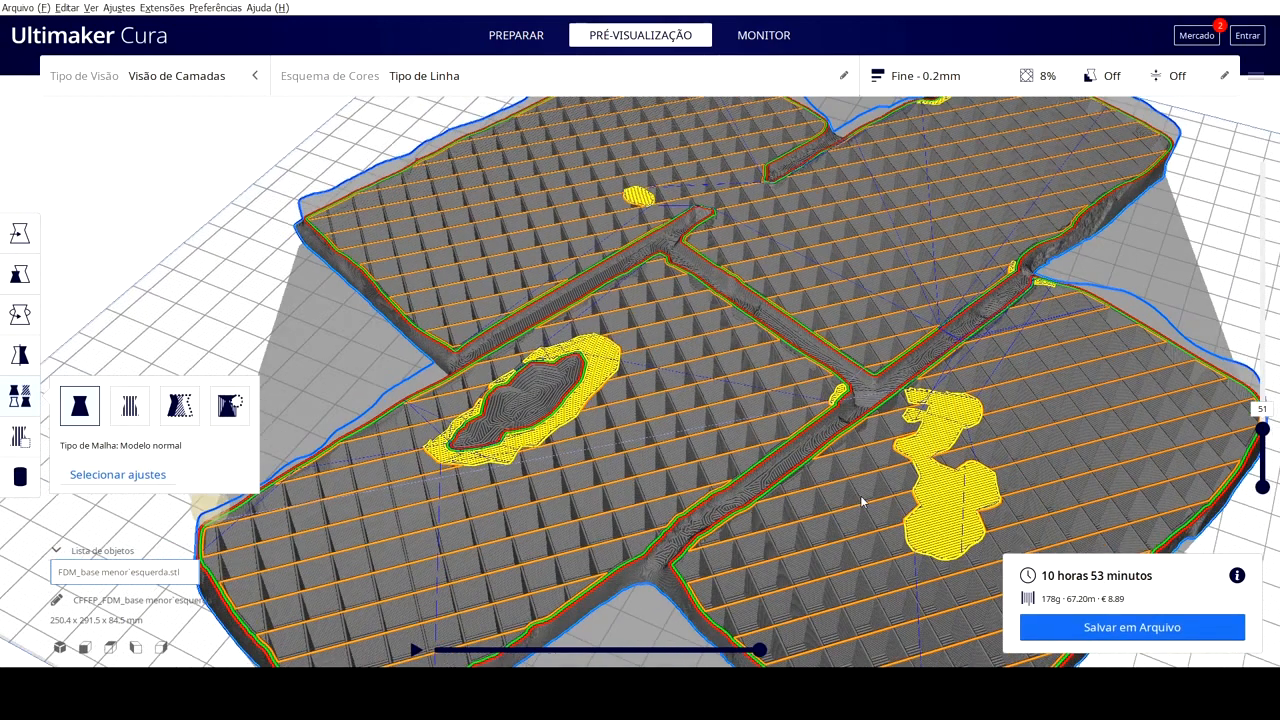
right_click_drag(840, 545, 955, 565)
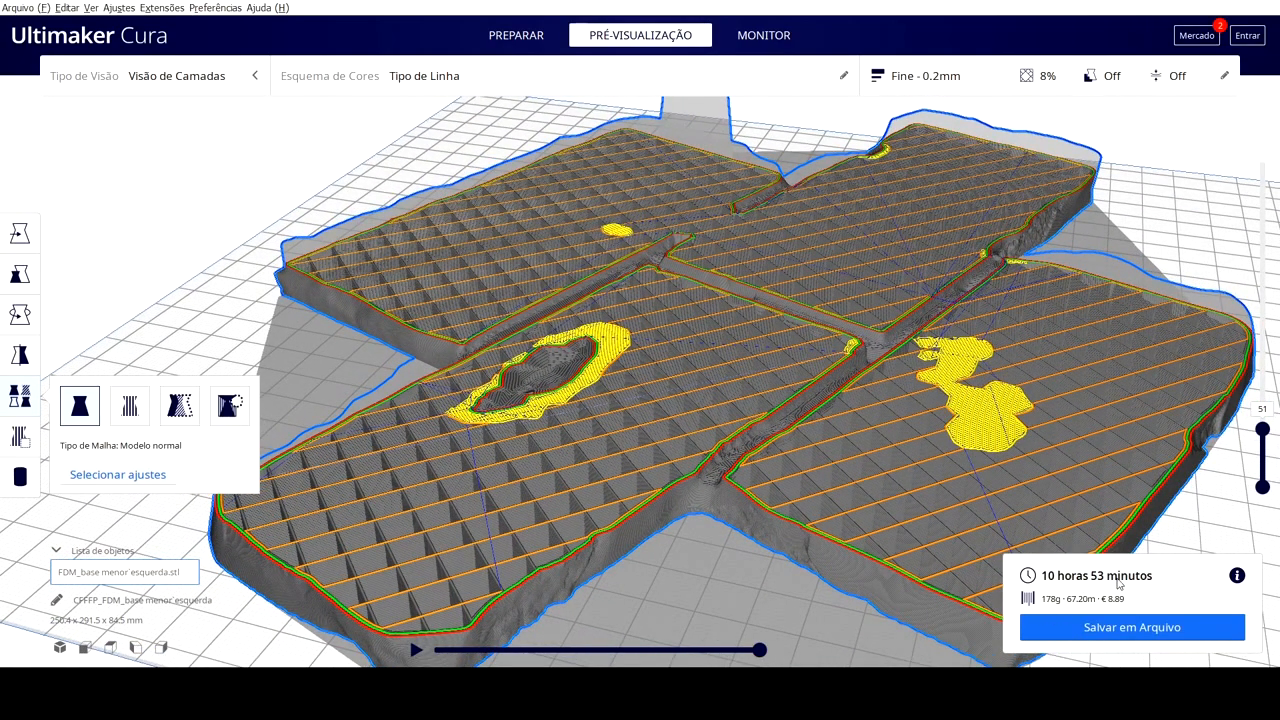
scroll(748, 408, "up", 5)
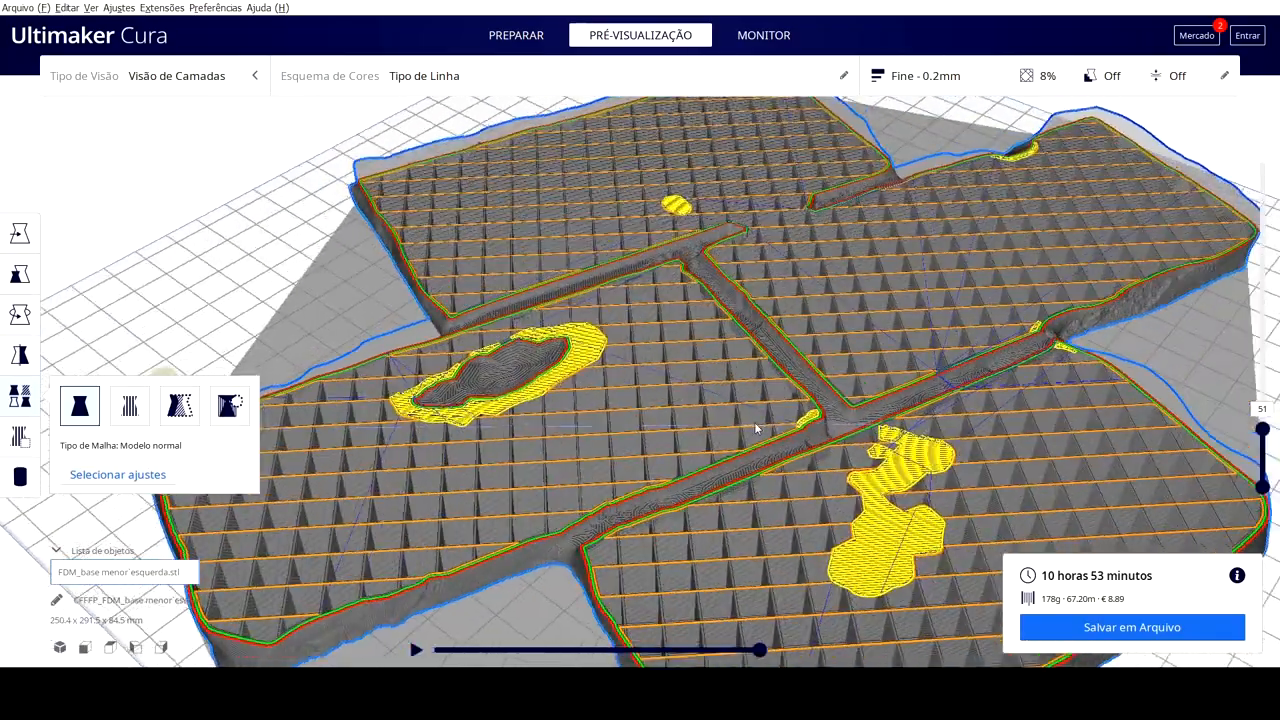
scroll(606, 409, "up", 4)
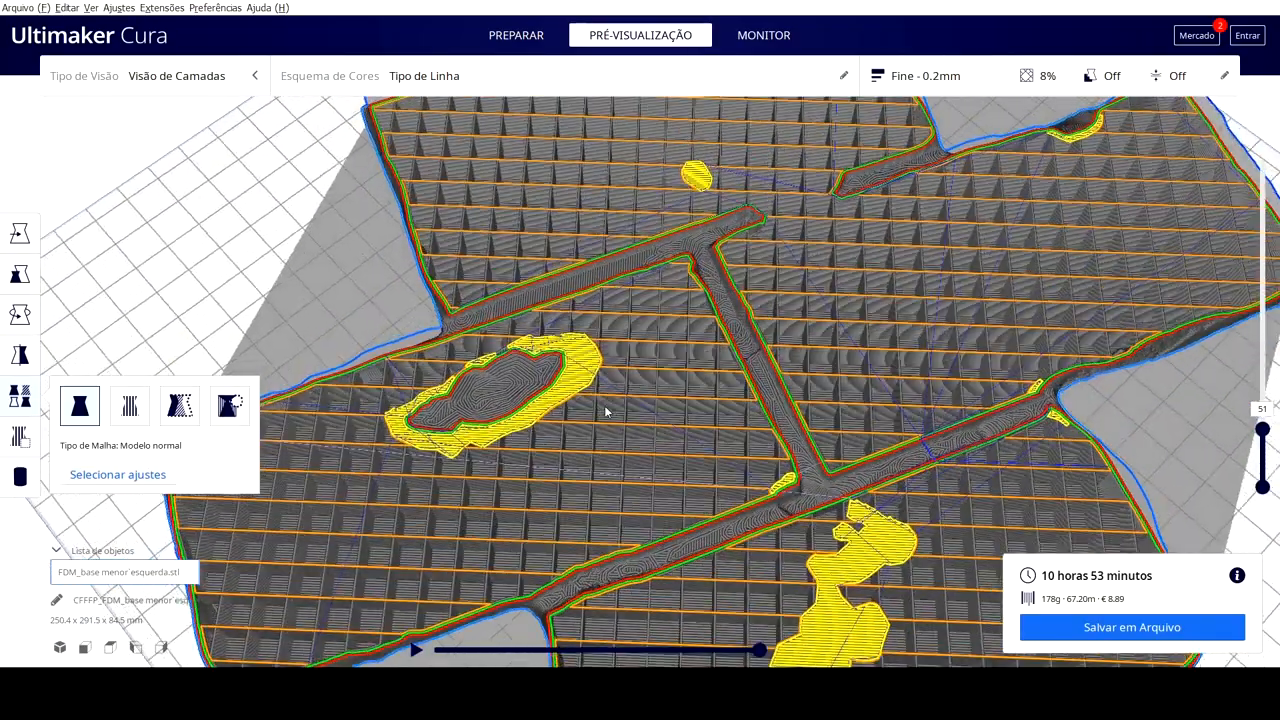
right_click_drag(524, 428, 751, 384)
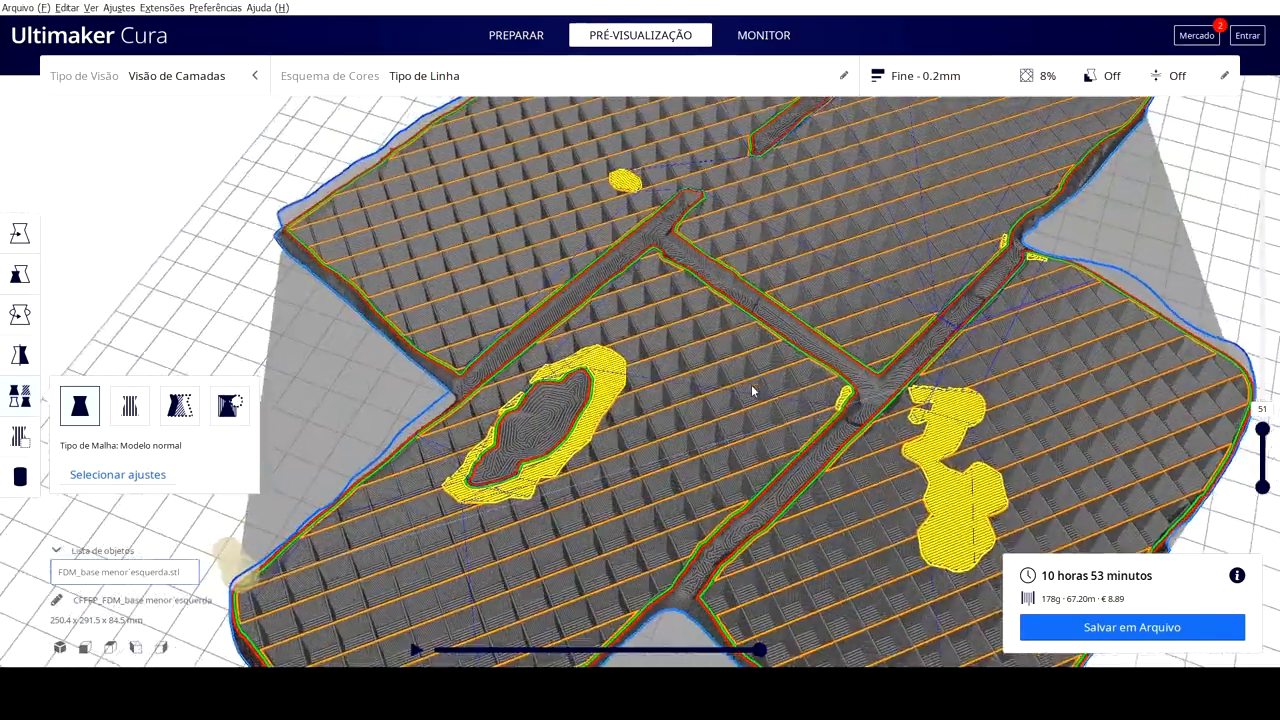
scroll(772, 380, "down", 6)
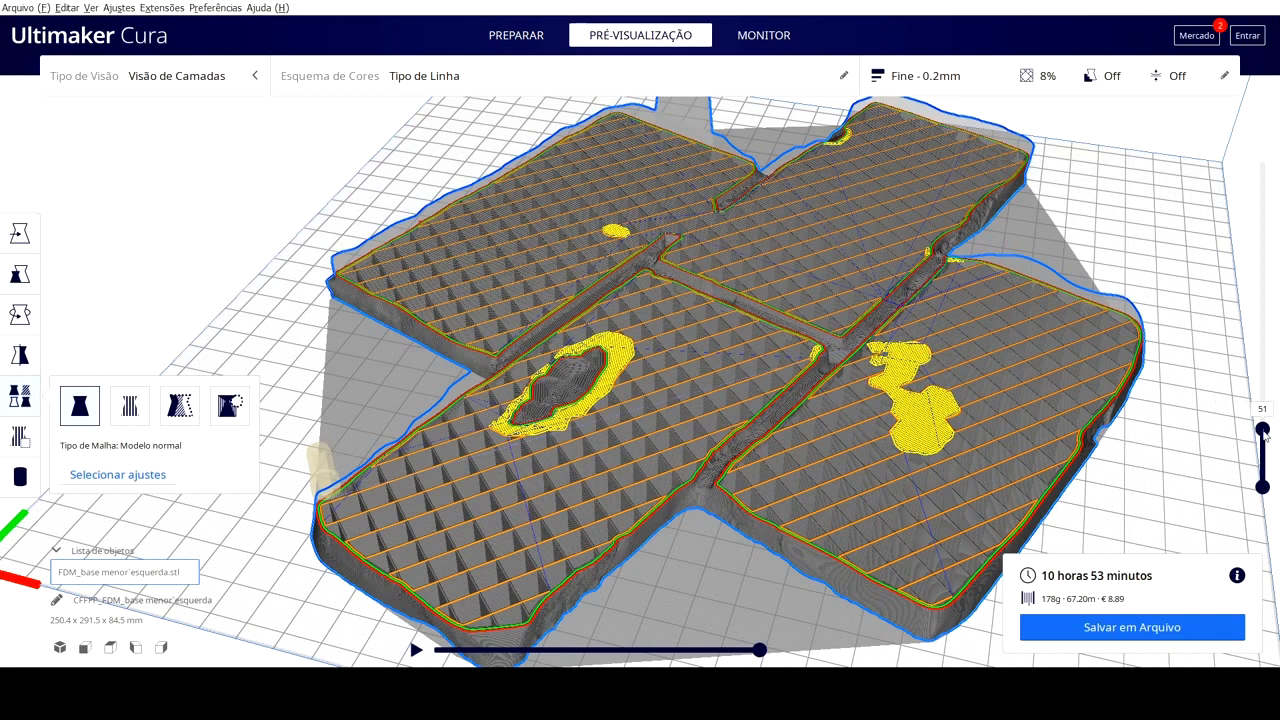
left_click_drag(1264, 432, 1263, 425)
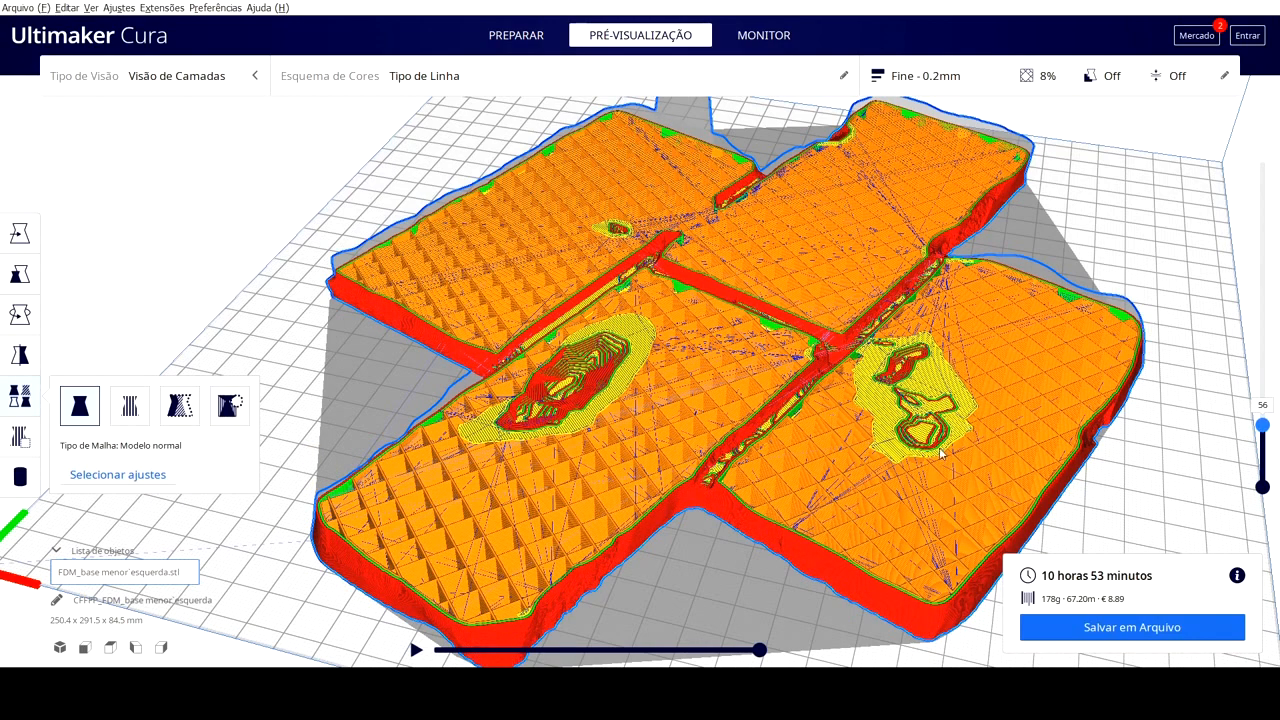
key("Down")
right_click_drag(667, 365, 716, 366)
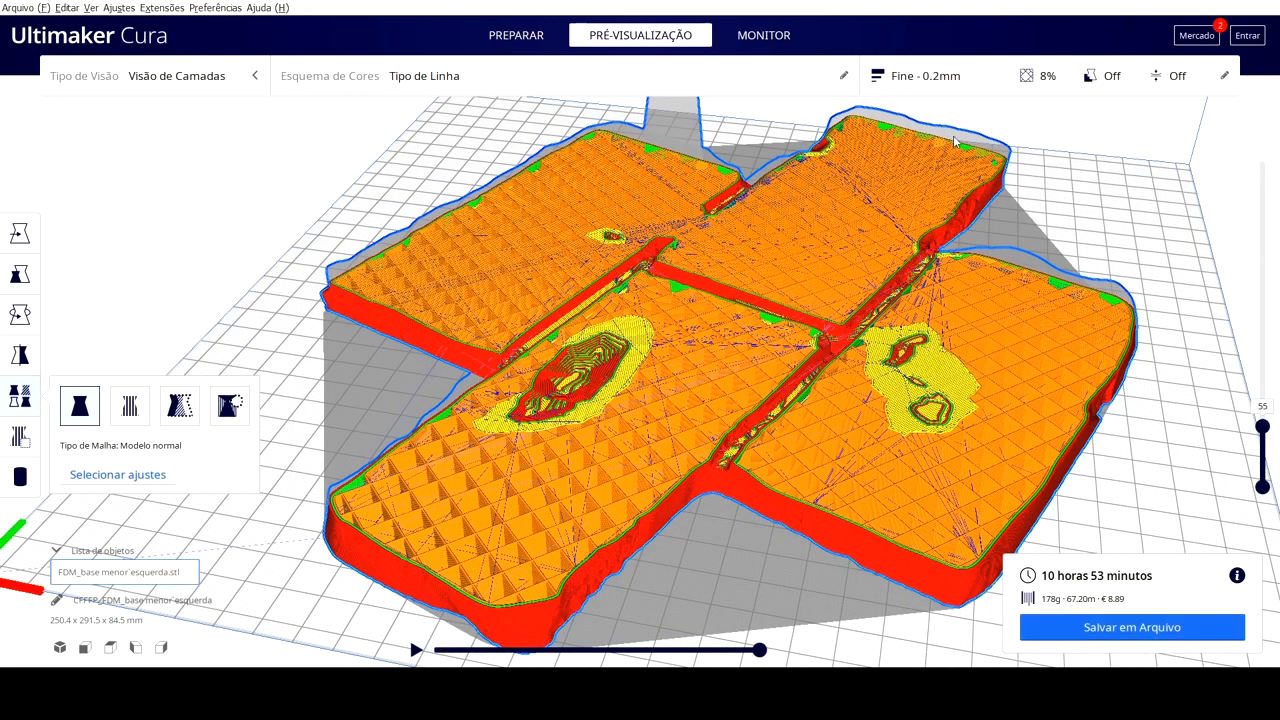
Set the number of top layers to 15 in the print settings and slice the stone base again
left_click(1028, 75)
scroll(1125, 492, "up", 10)
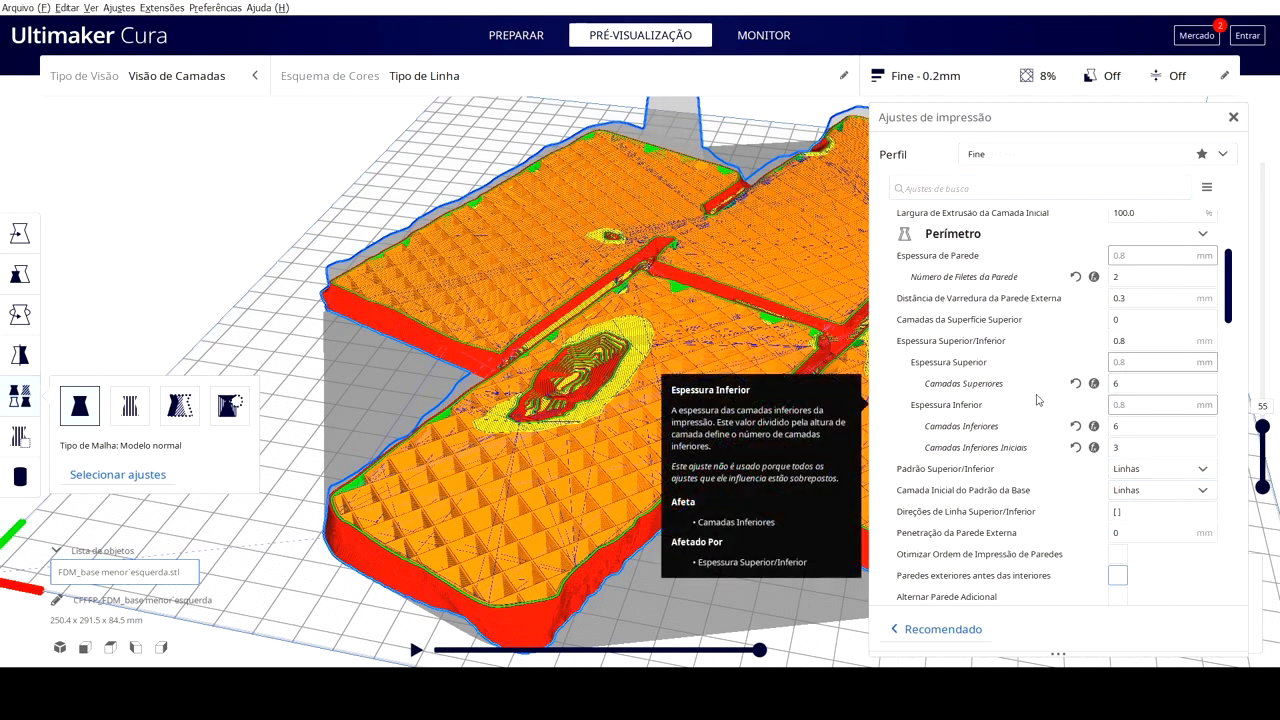
left_click(1167, 382)
double_click(1137, 383)
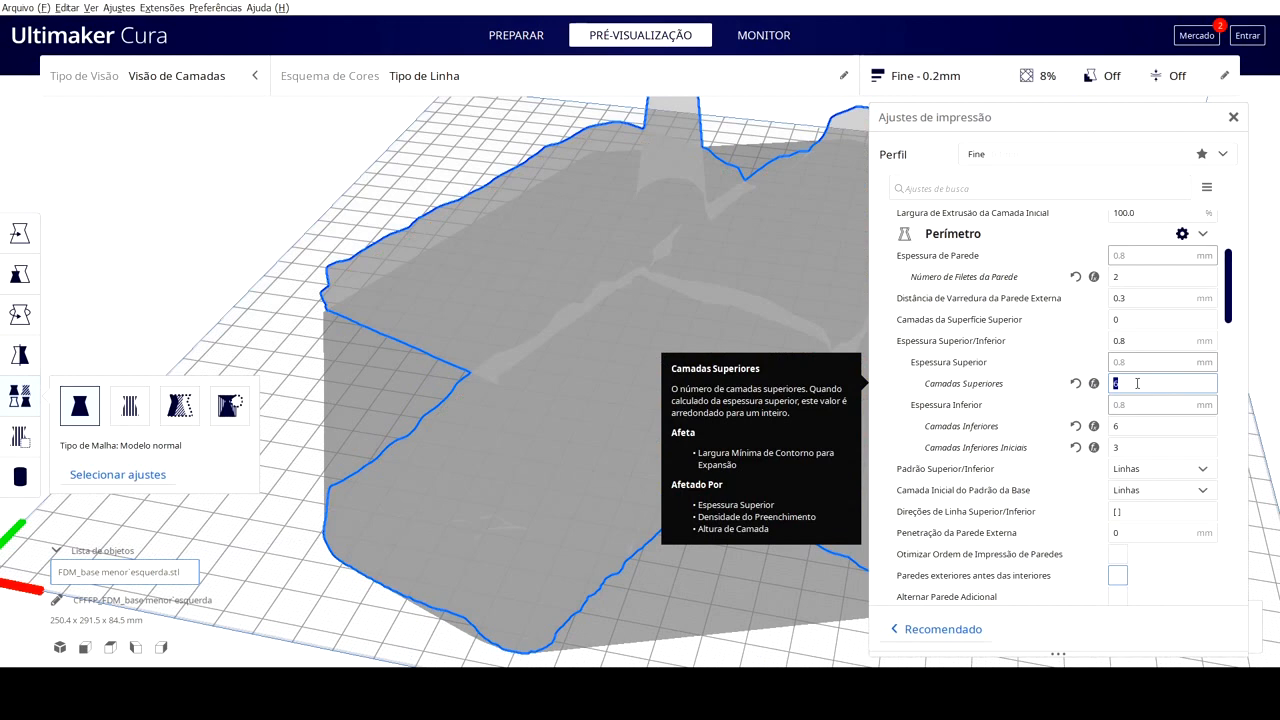
type("15")
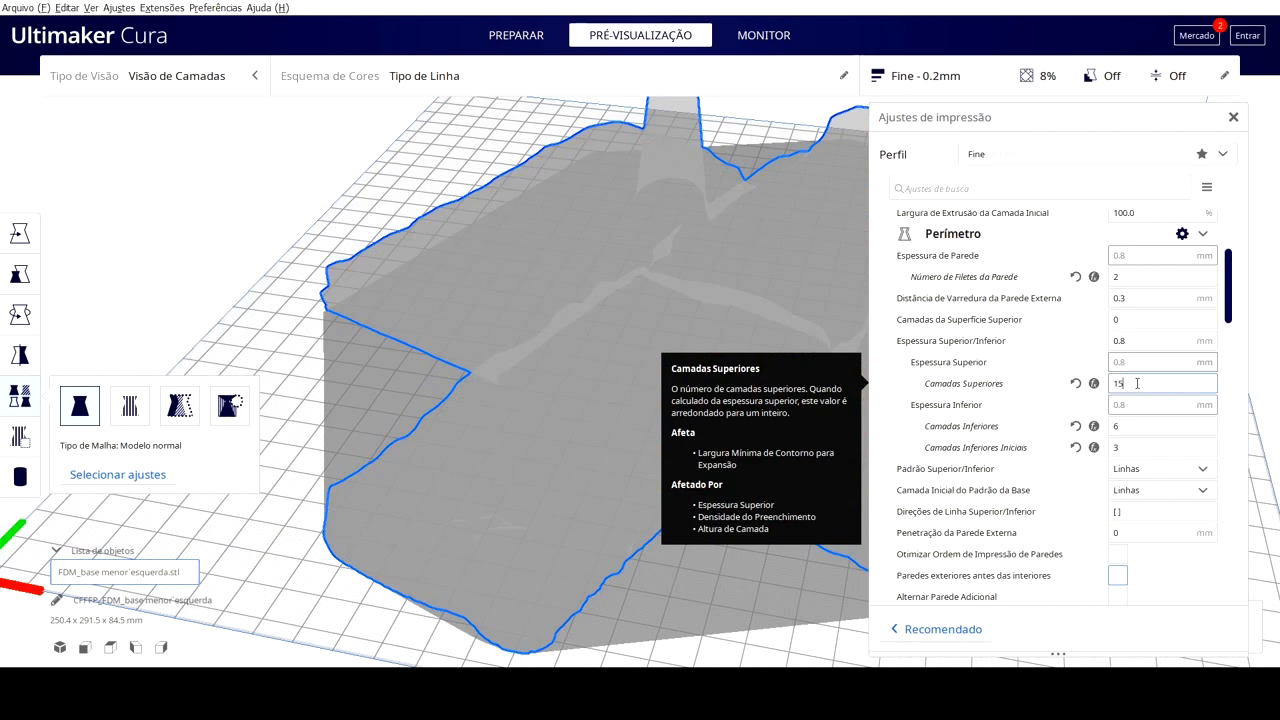
left_click(1234, 118)
left_click(1105, 627)
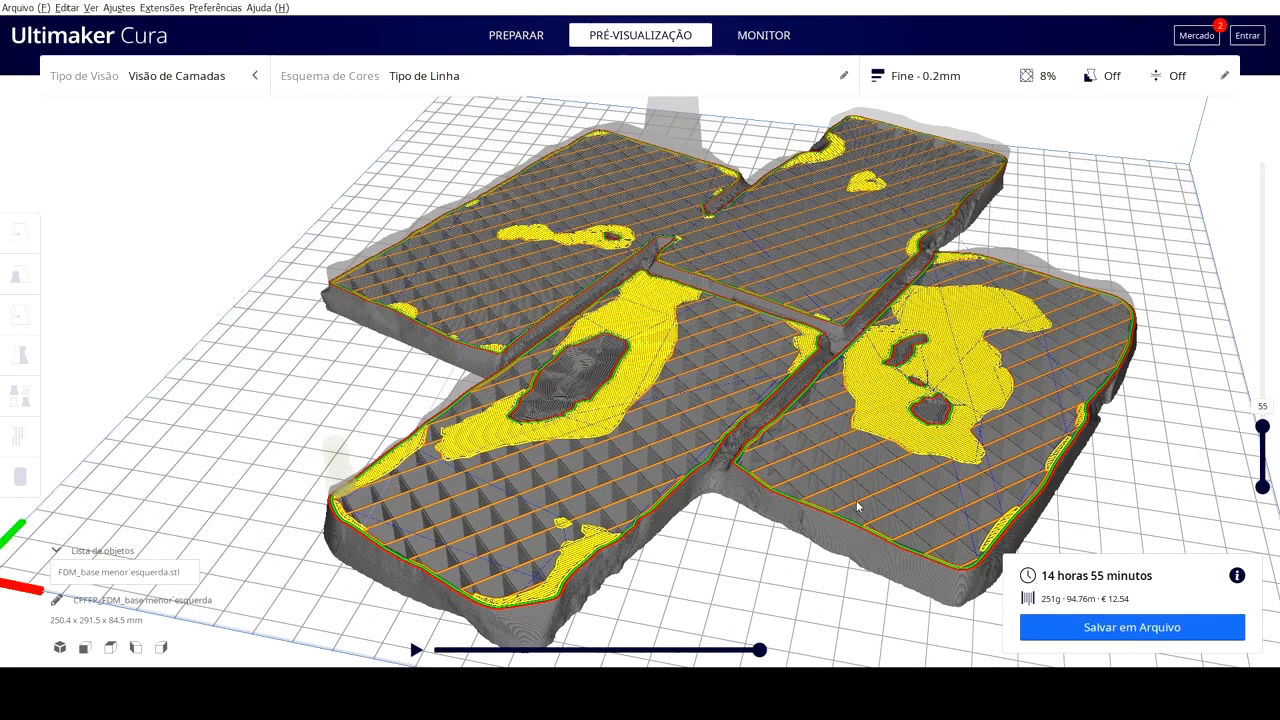
Step down through the layers from 55 to about 40 to examine the solid top layers beneath the grooves and raised areas
left_click_drag(1262, 428, 1262, 435)
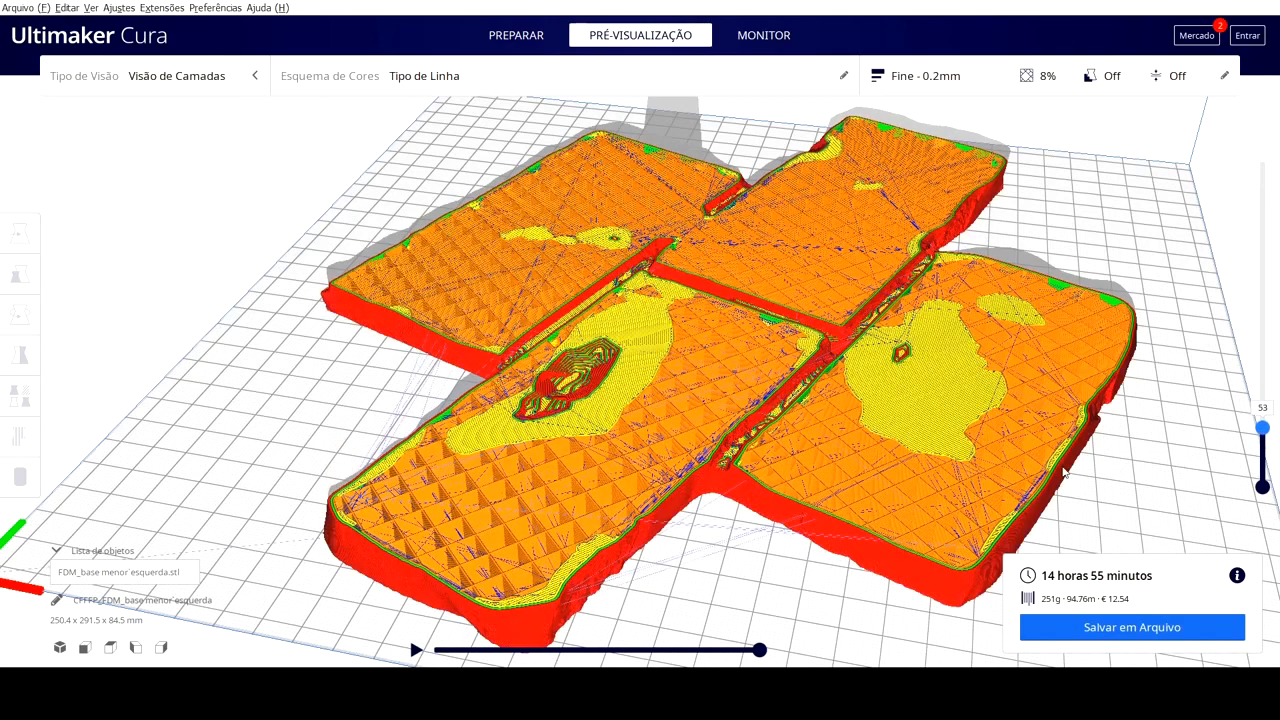
key("Down")
key("Down")
key("Down")
key("Down")
key("Down")
key("Down")
key("Down")
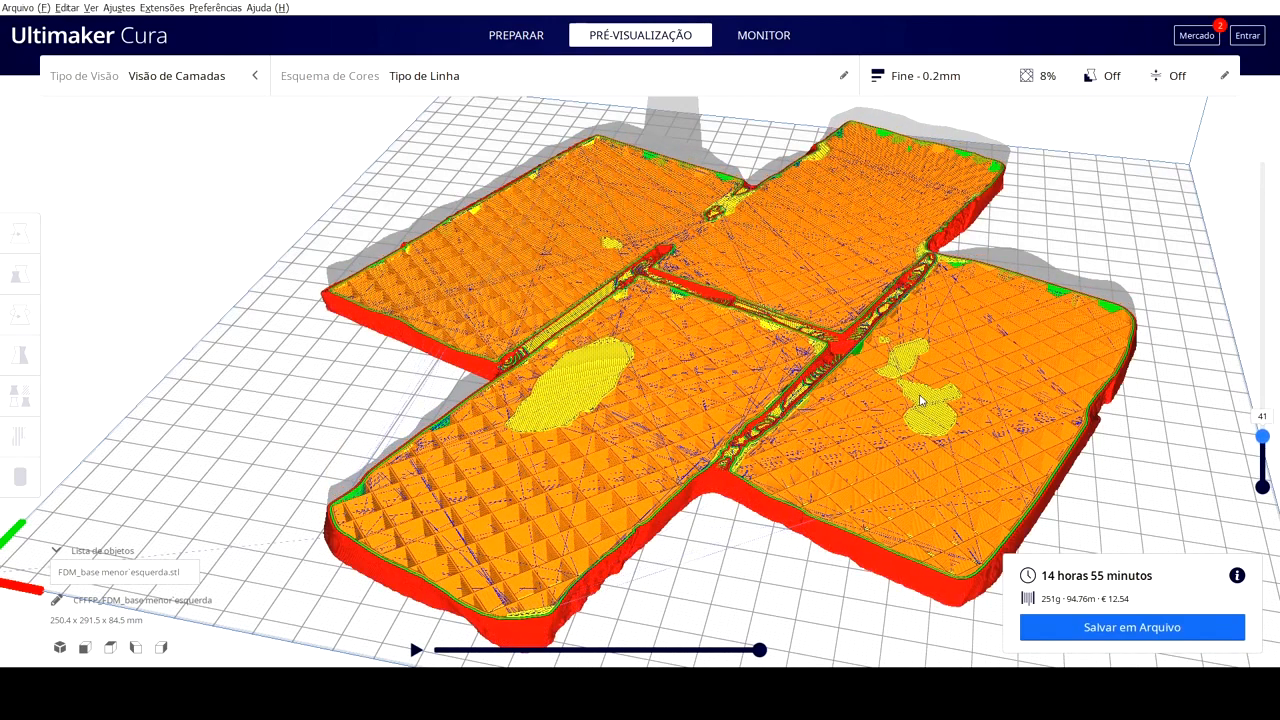
key("Up")
key("Up")
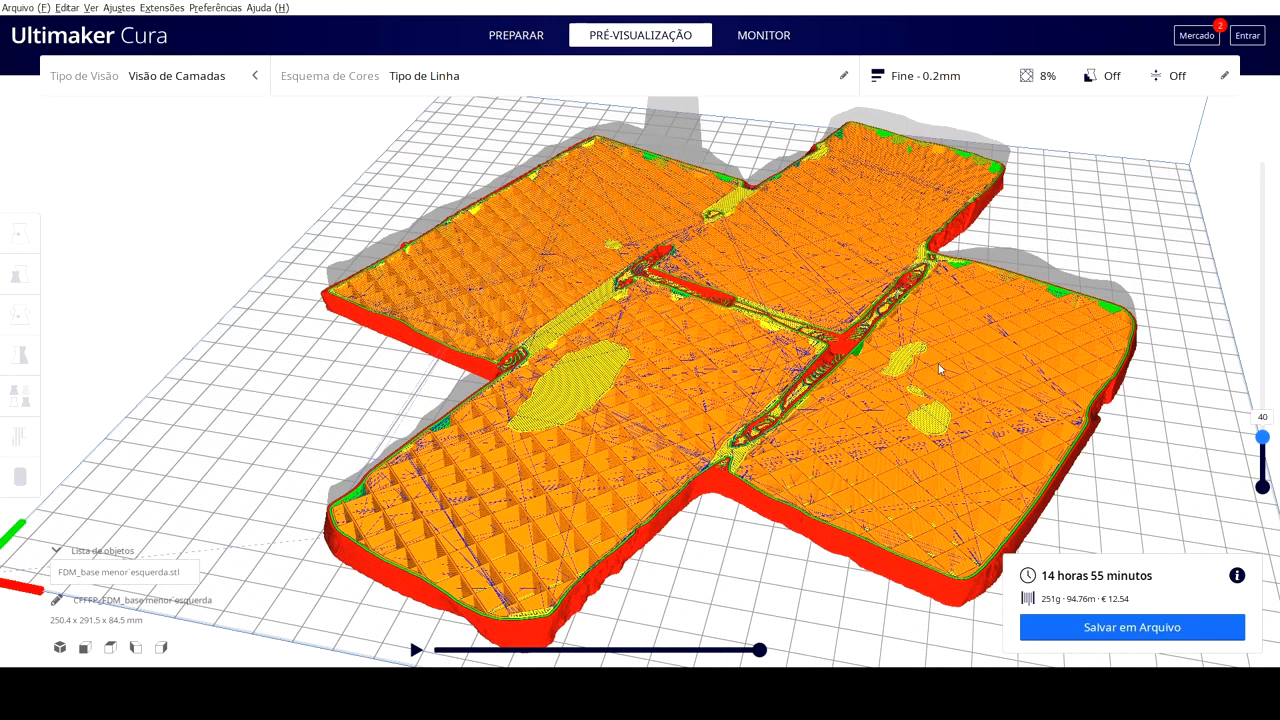
Check the top layer count in the print settings and close them
scroll(878, 547, "up", 3)
left_click(1030, 80)
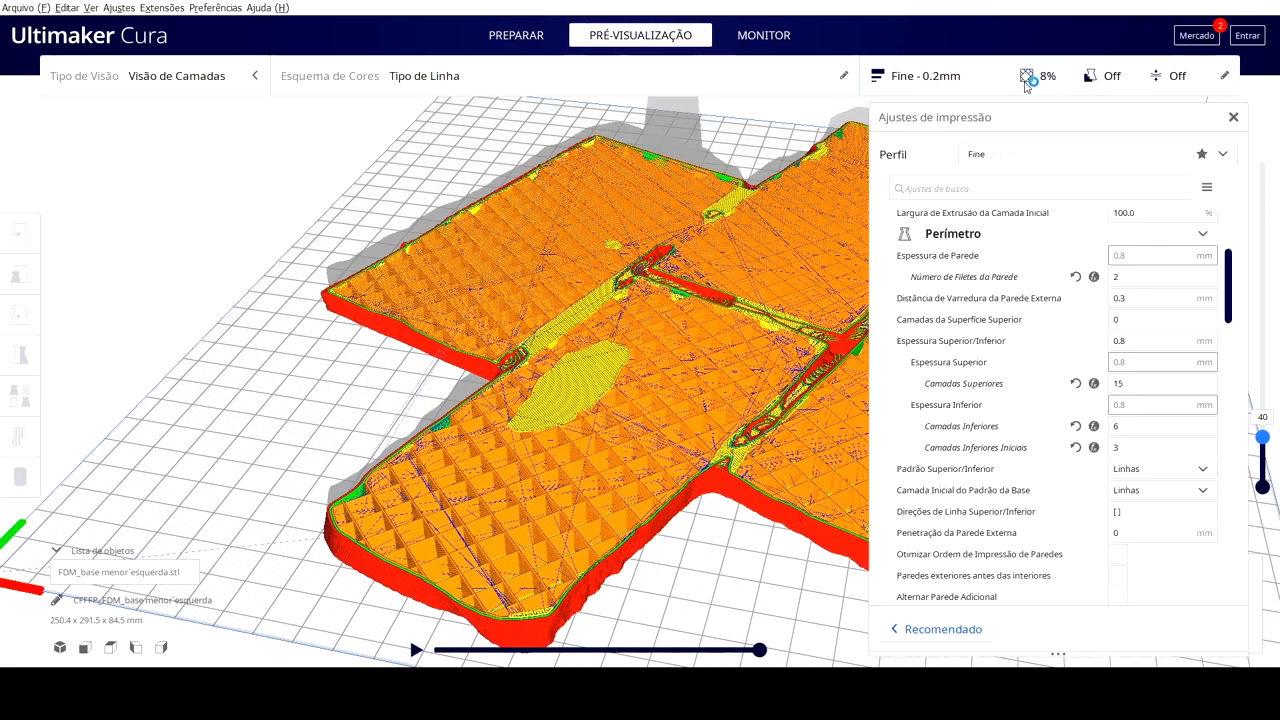
double_click(1118, 384)
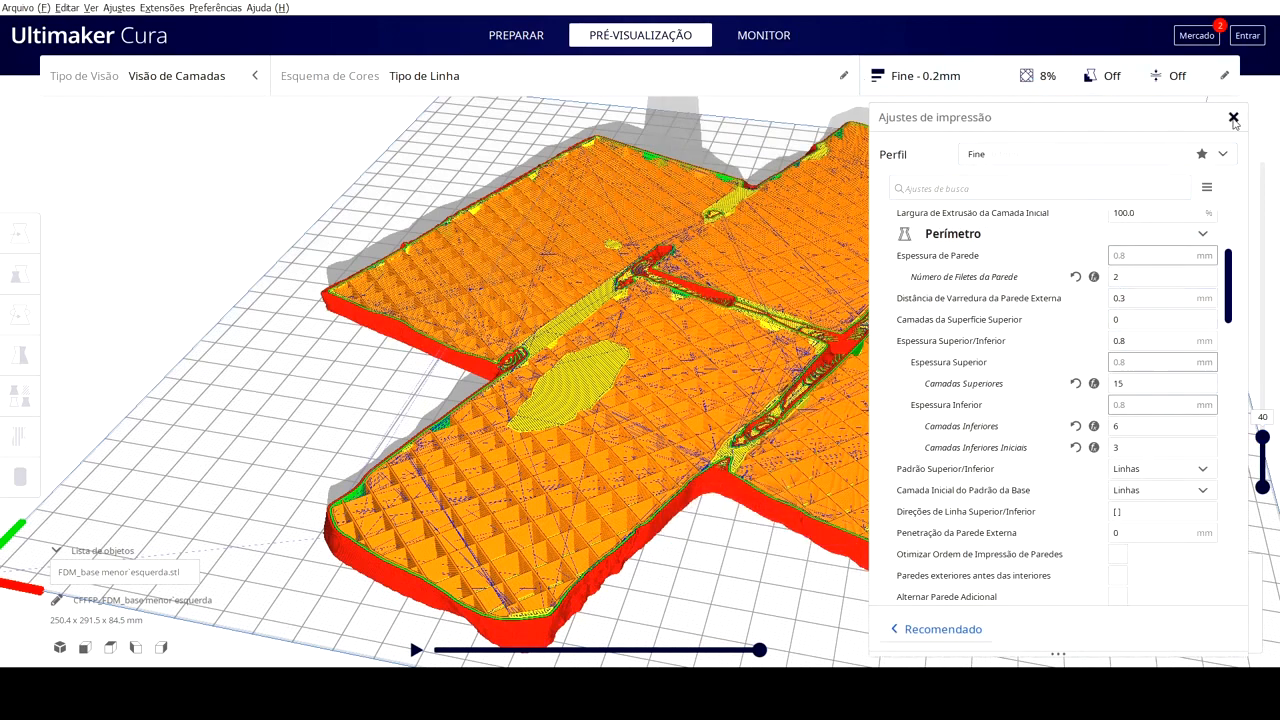
left_click(1233, 117)
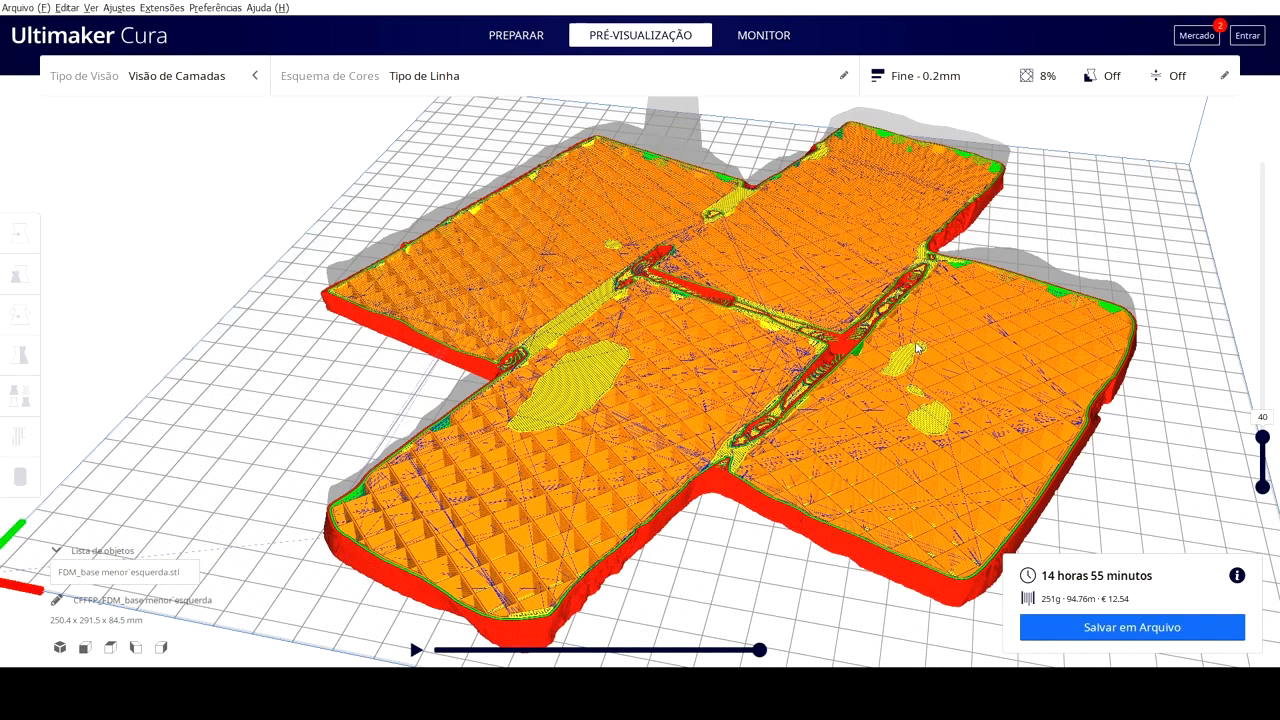
Select the stone base and step down to layer 36 to examine where the solid layers under the grooves begin
right_click_drag(895, 388, 905, 362)
left_click(905, 362)
key("Up")
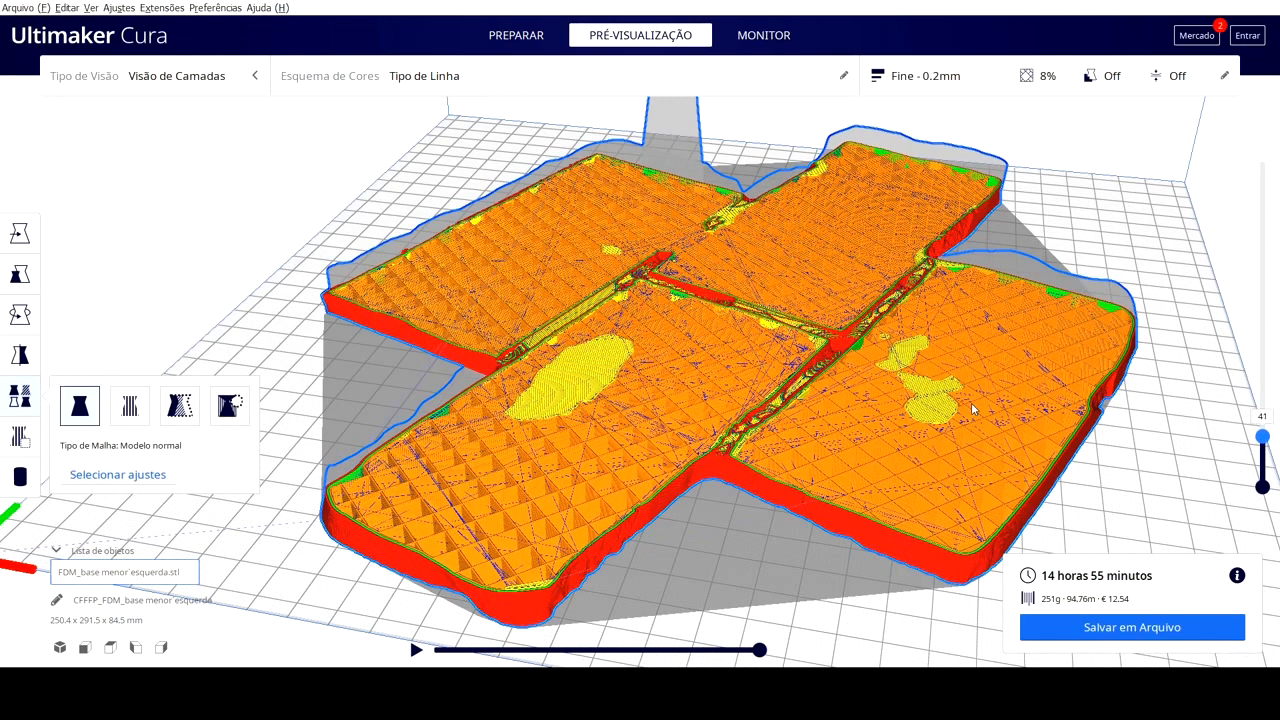
key("Down")
key("Down")
key("Down")
key("Down")
key("Down")
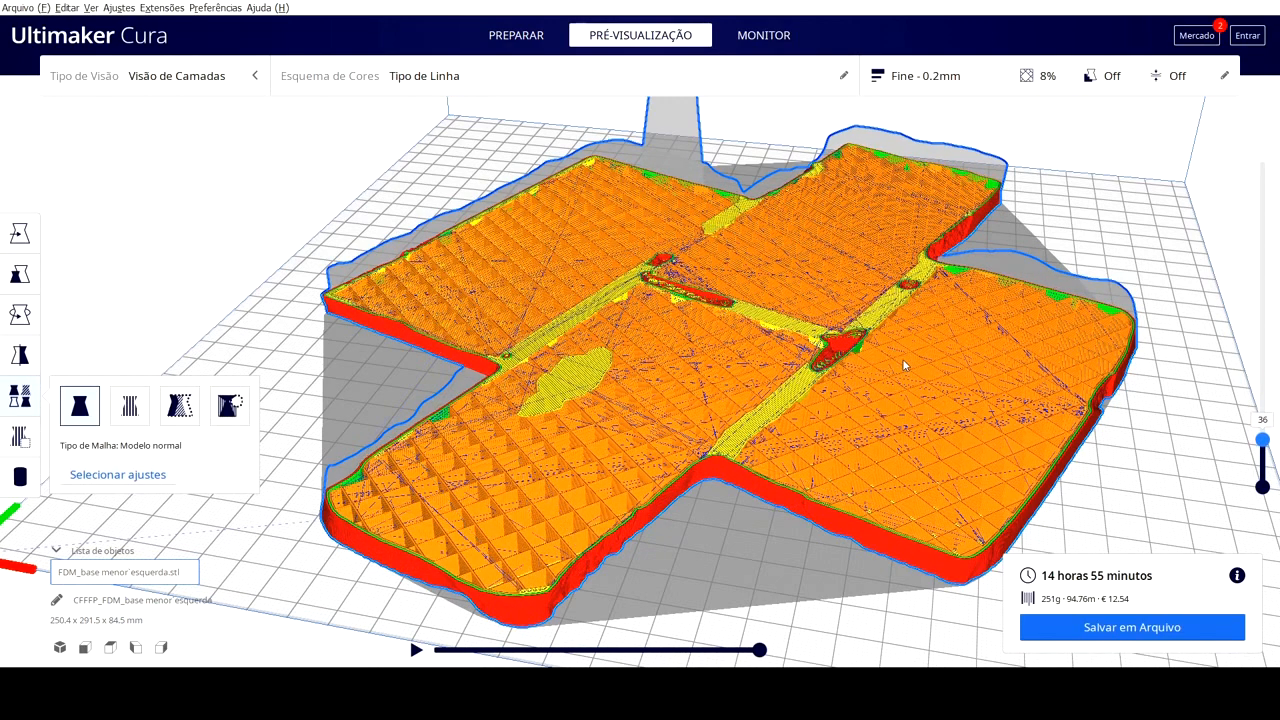
Step up from layer 36 to 52 to examine how the solid layers build up beneath the raised areas
key("Up")
key("Up")
key("Up")
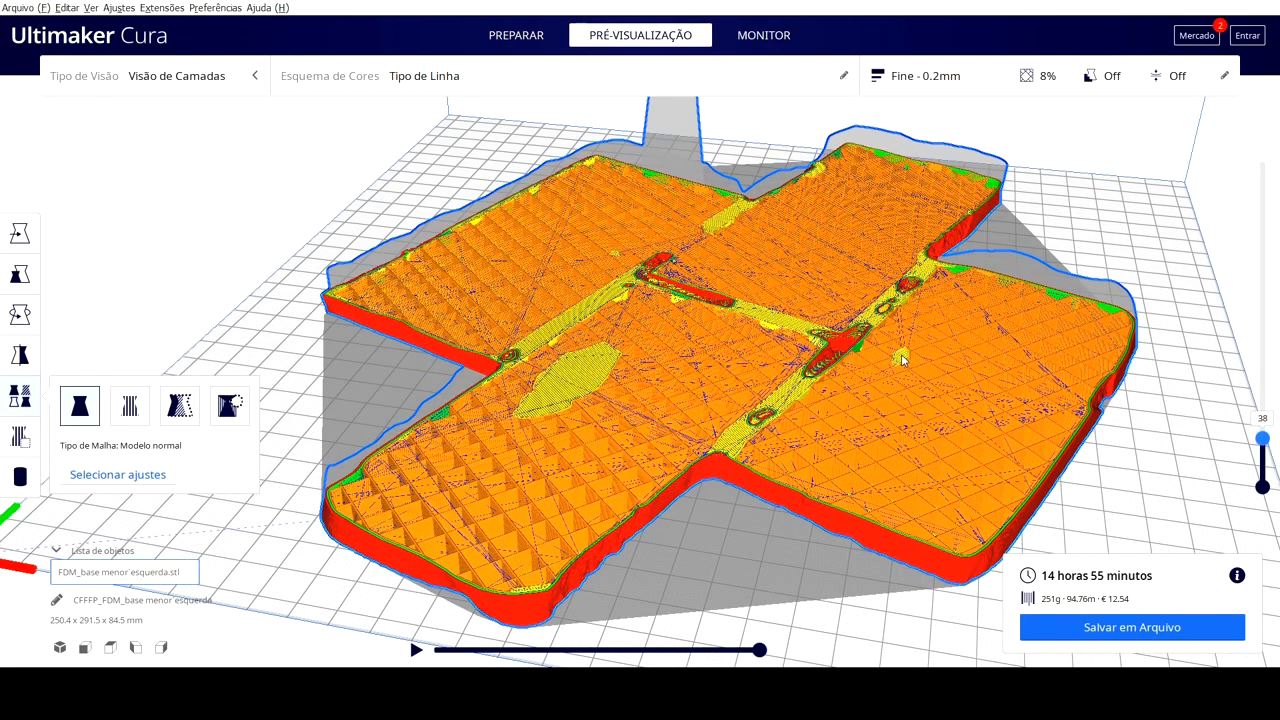
key("Up")
key("Up")
key("Up")
key("Up")
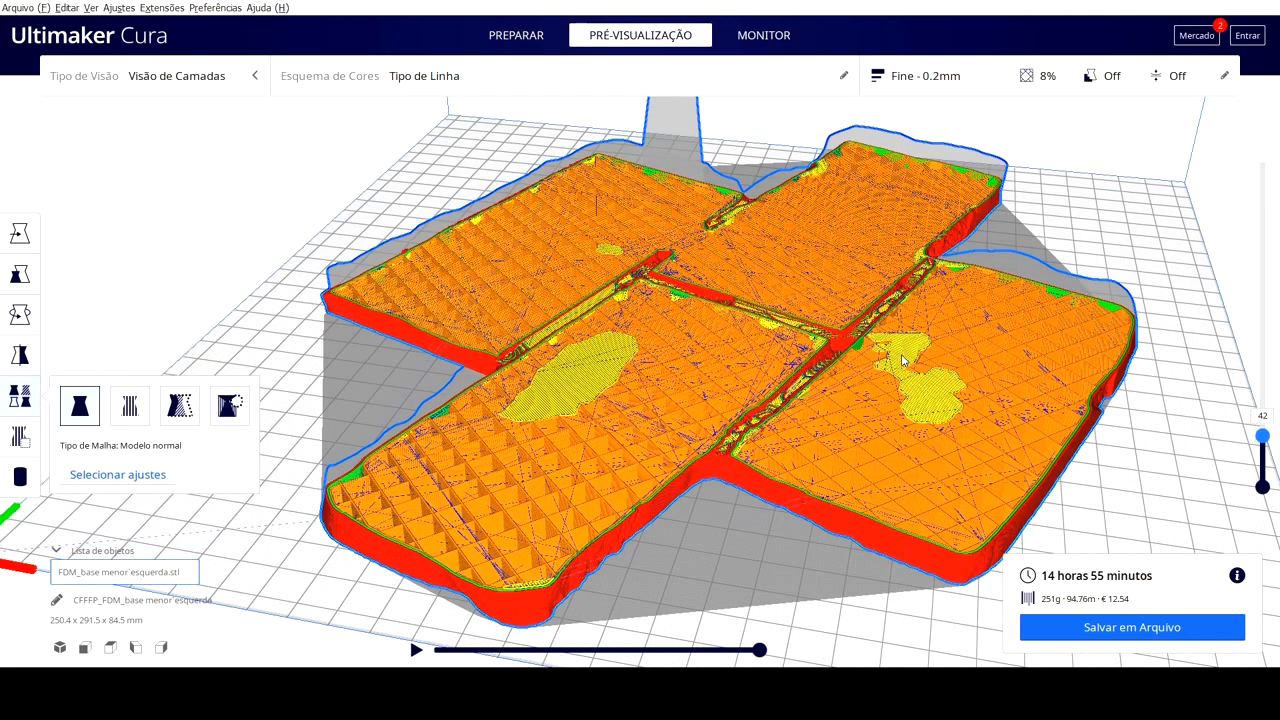
key("Up")
key("Up")
key("Up")
key("Up")
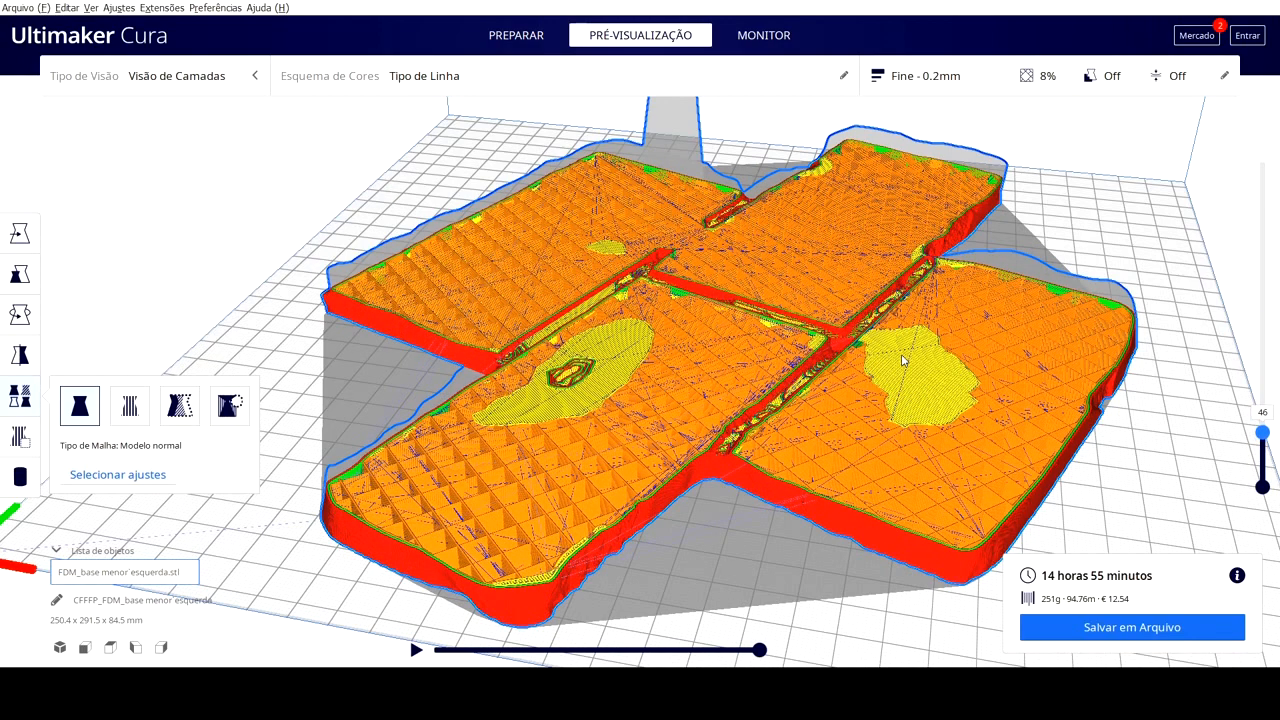
key("Up")
key("Up")
key("Up")
key("Up")
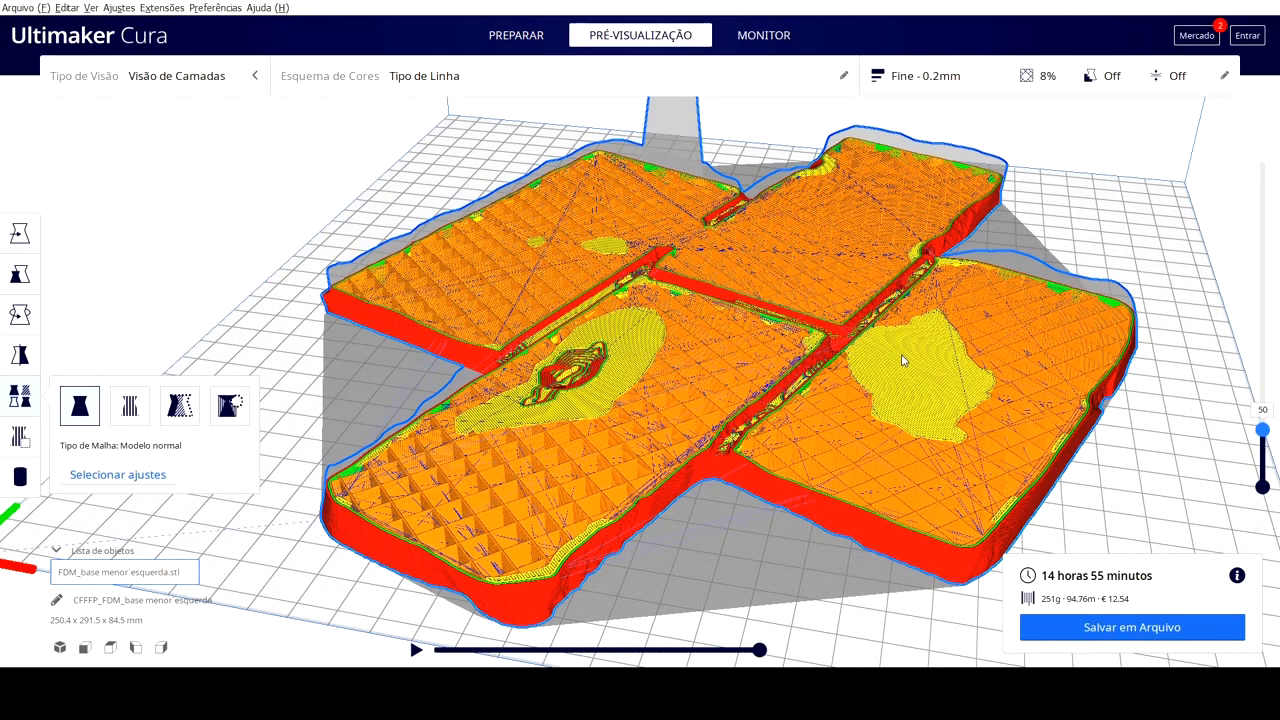
key("Up")
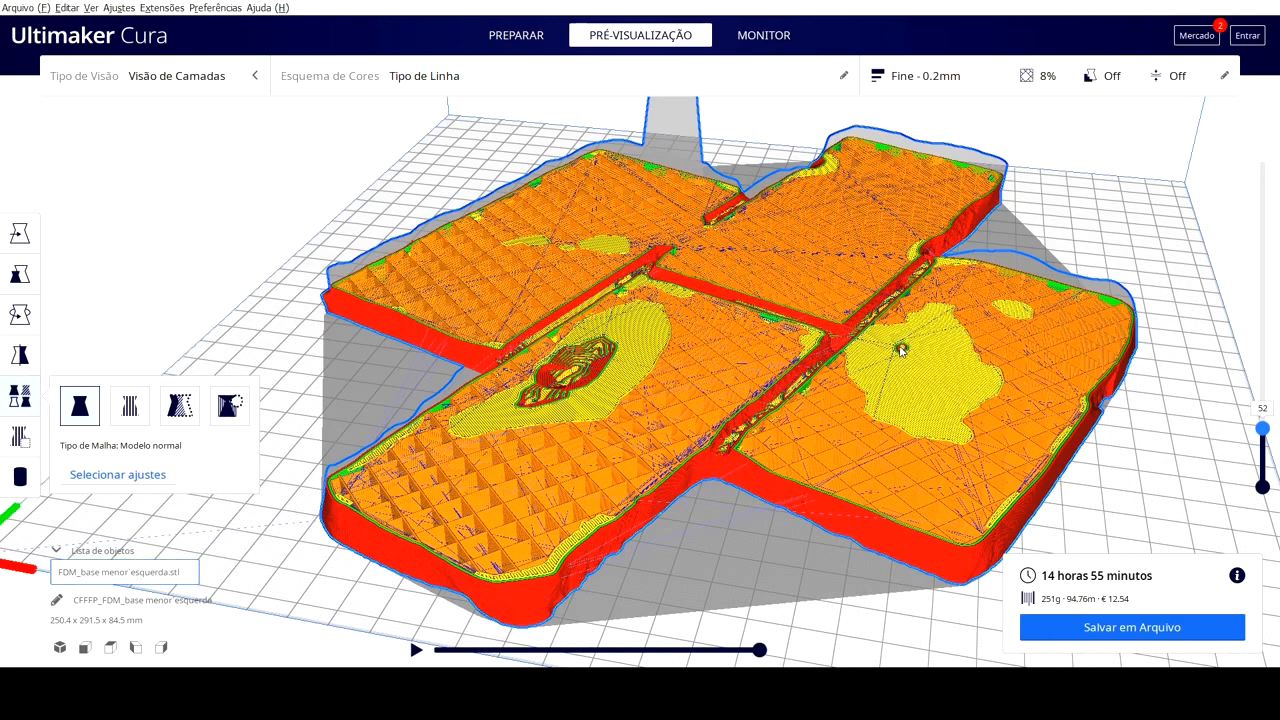
Continue up to layer 62 to examine how the raised details emerge from the solid top layers
key("Up")
key("Up")
key("Up")
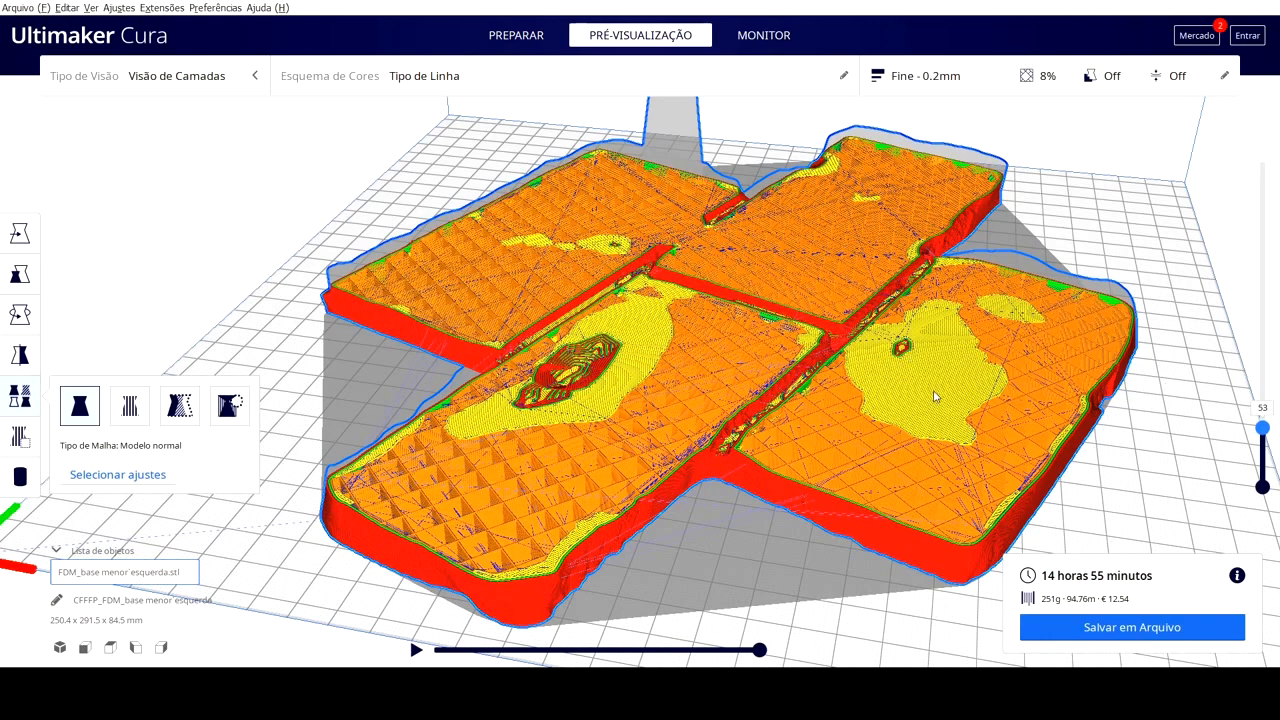
key("Up")
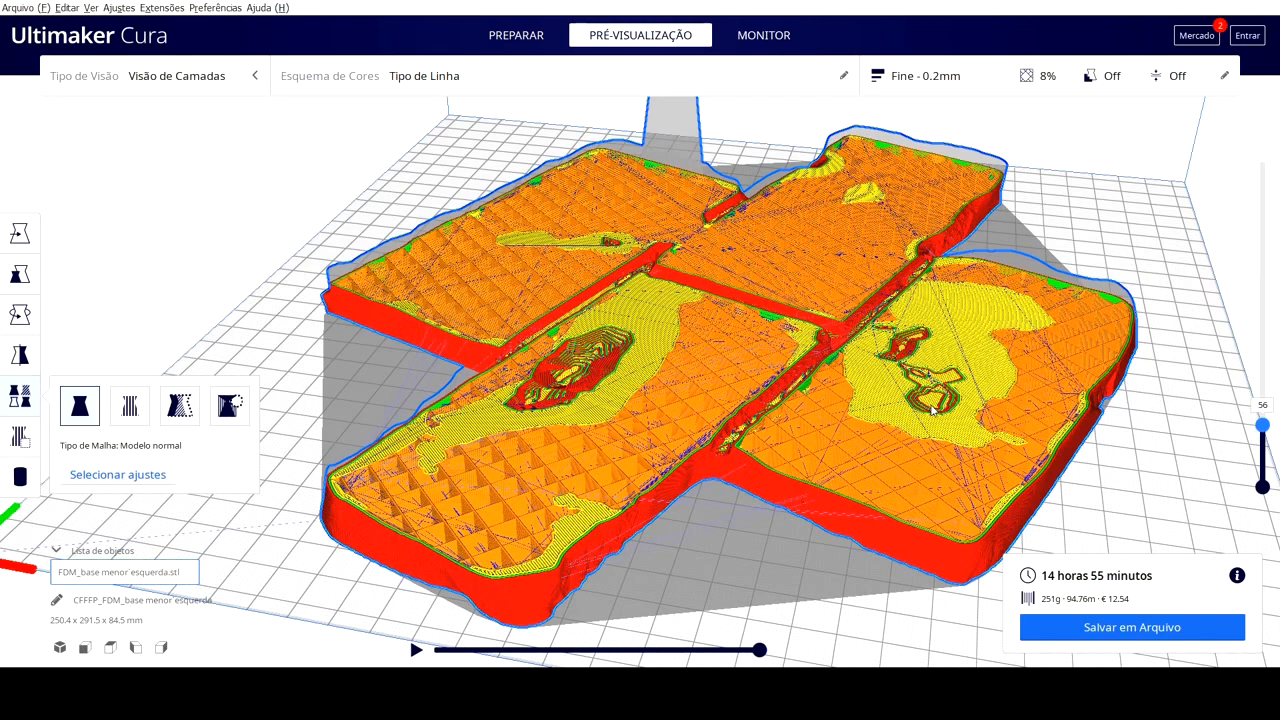
key("Up")
key("Up")
key("Up")
key("Up")
key("Up")
key("Up")
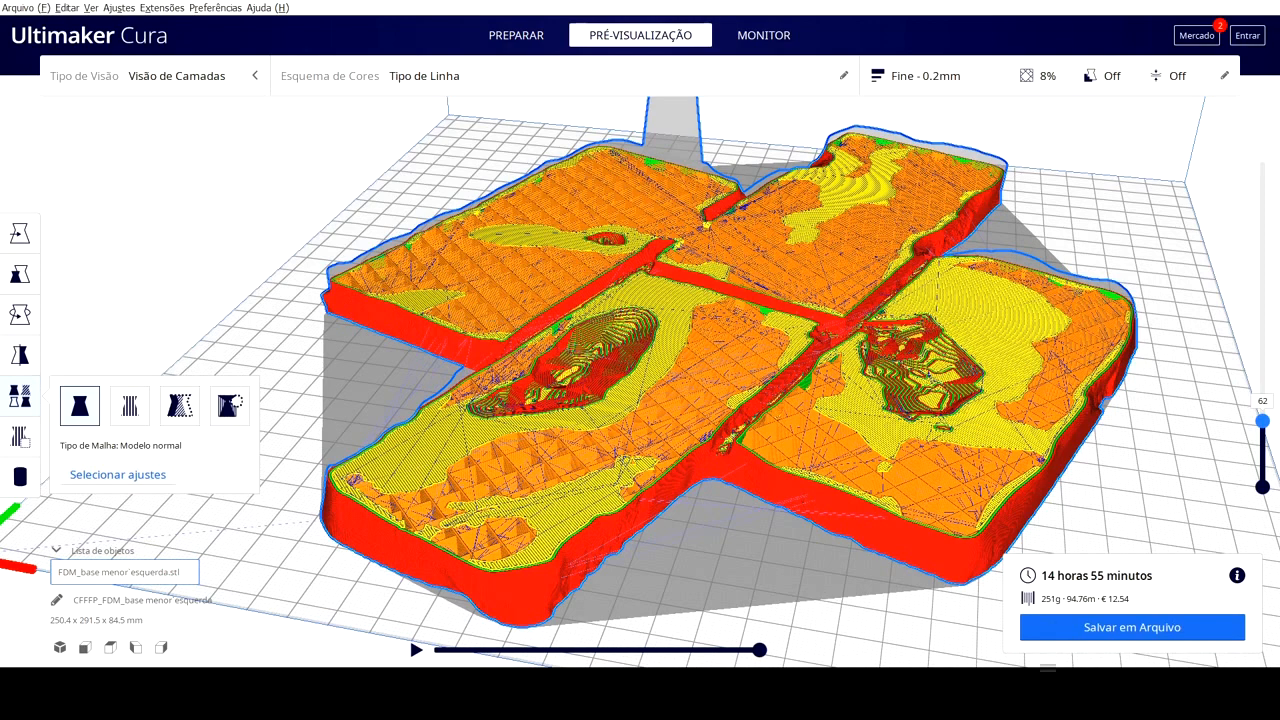
Set the number of top layers to 4 in the print settings and close them
left_click(1007, 88)
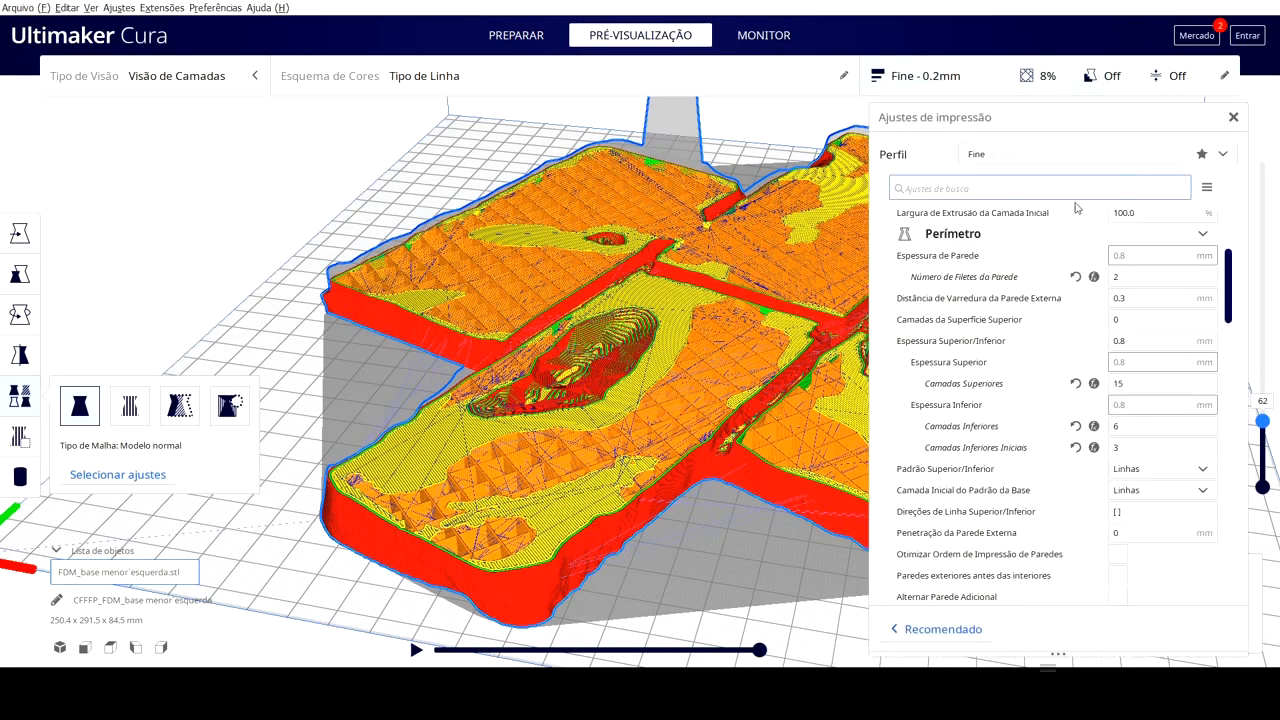
double_click(1151, 382)
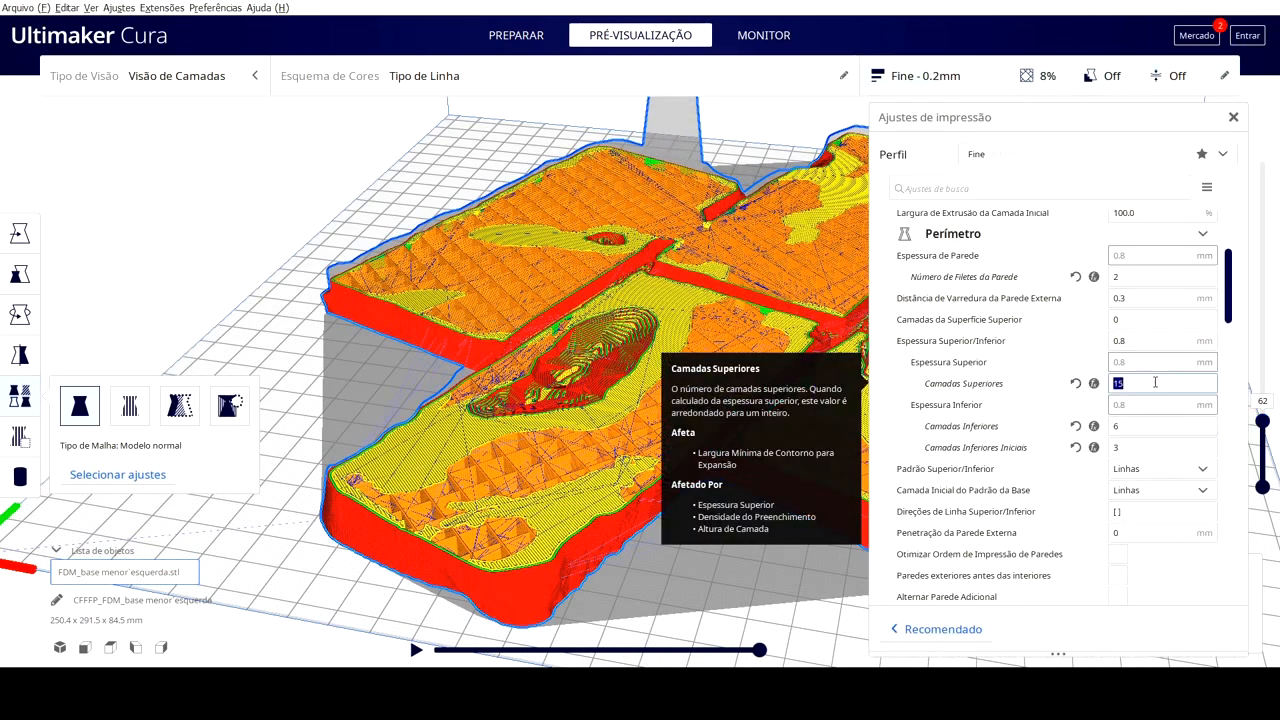
type("4")
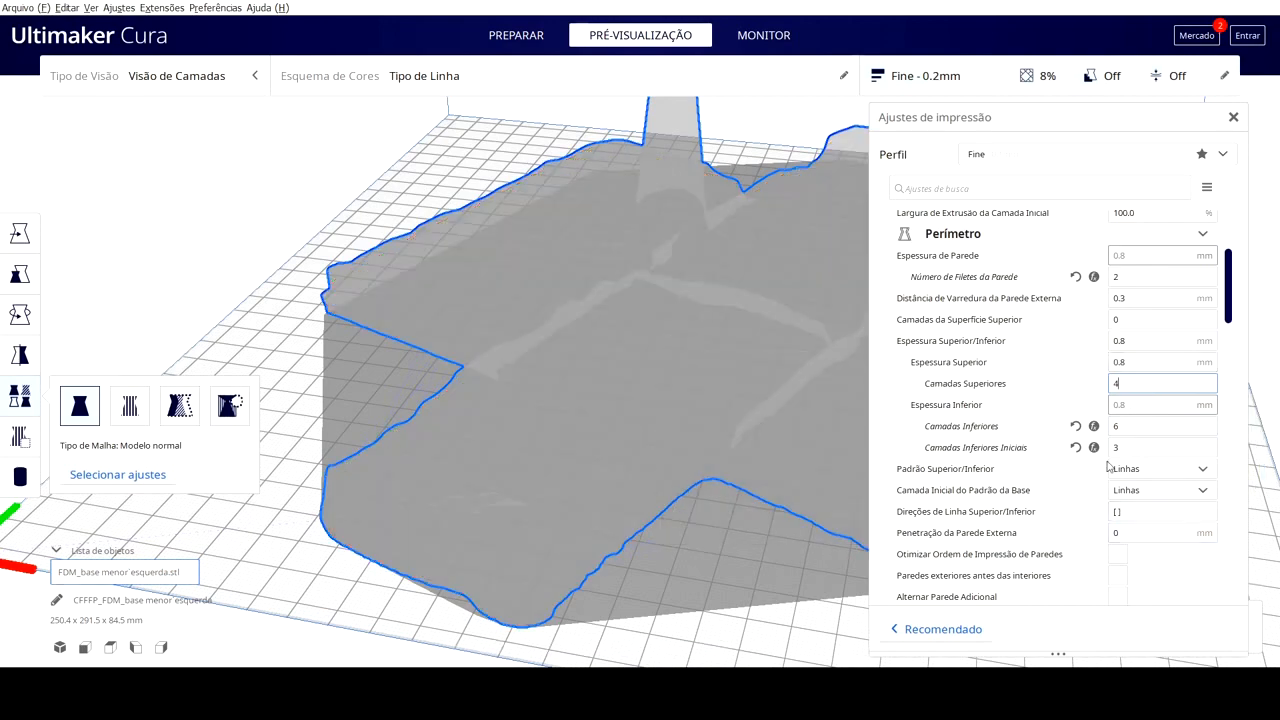
left_click(1233, 117)
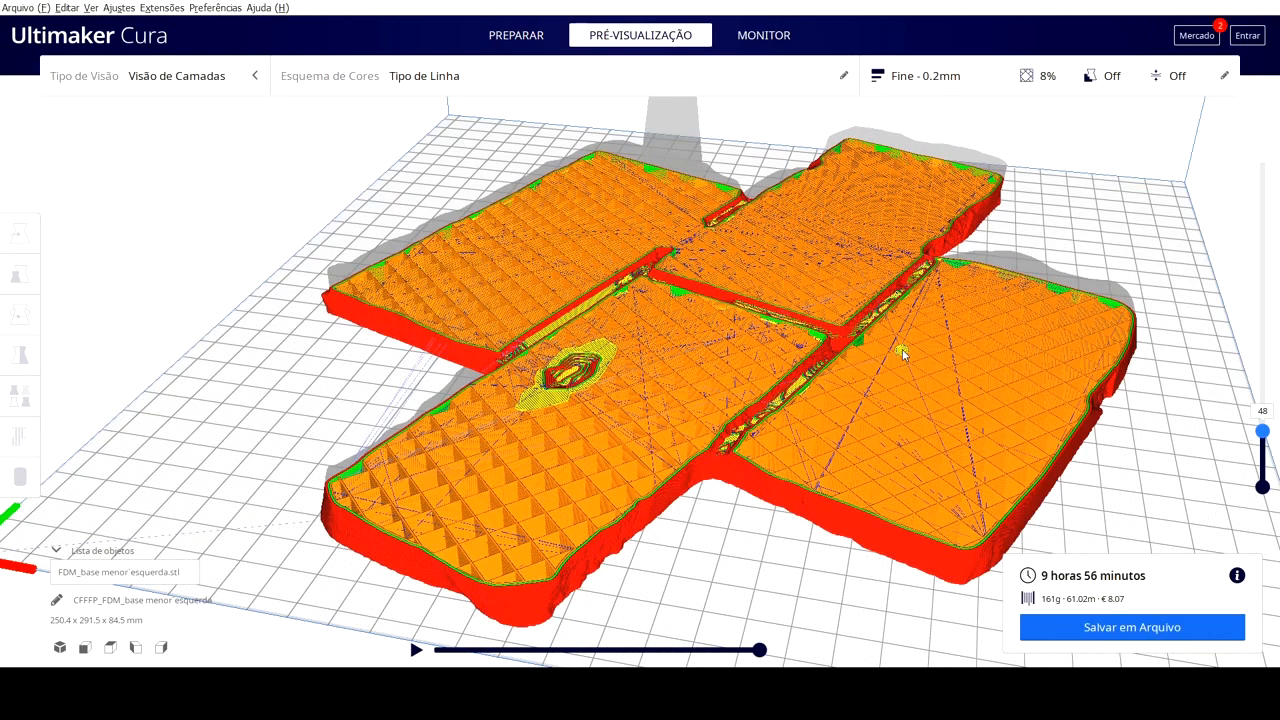
Step up from layer 48 to 52 and examine from several angles how the thinner top layers form around the grooves and recesses
key("Up")
key("Up")
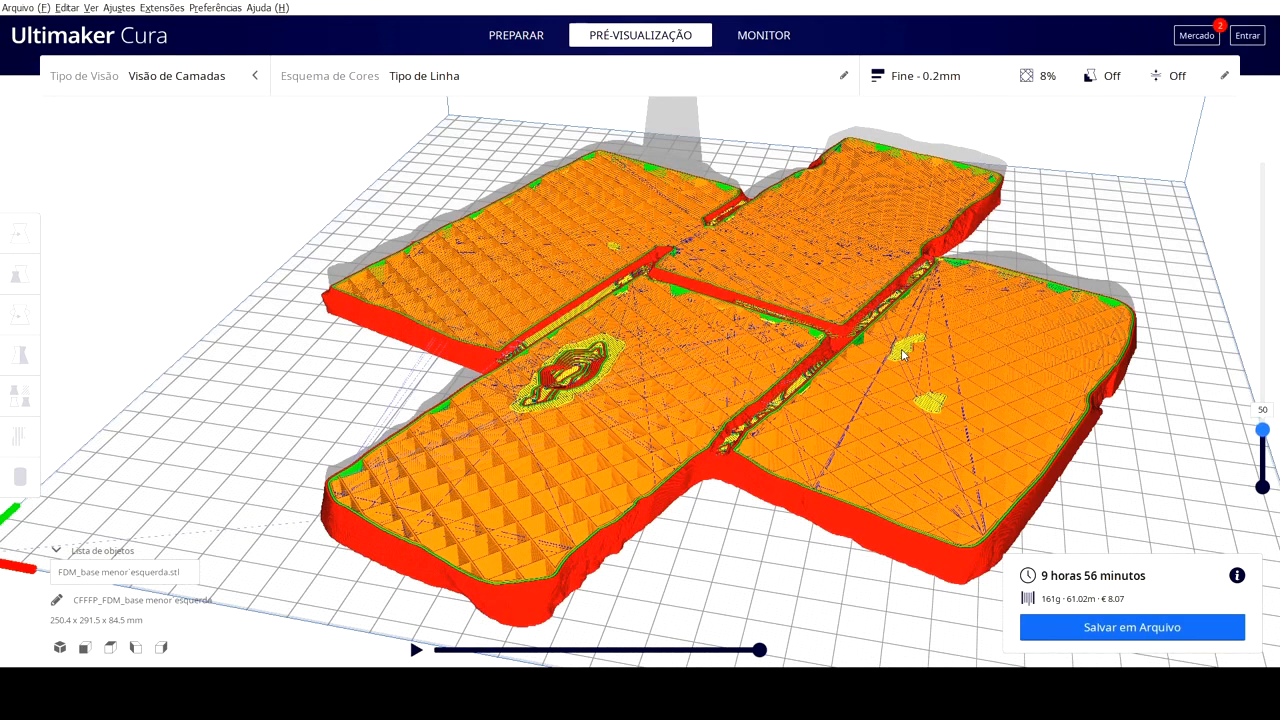
key("Up")
key("Up")
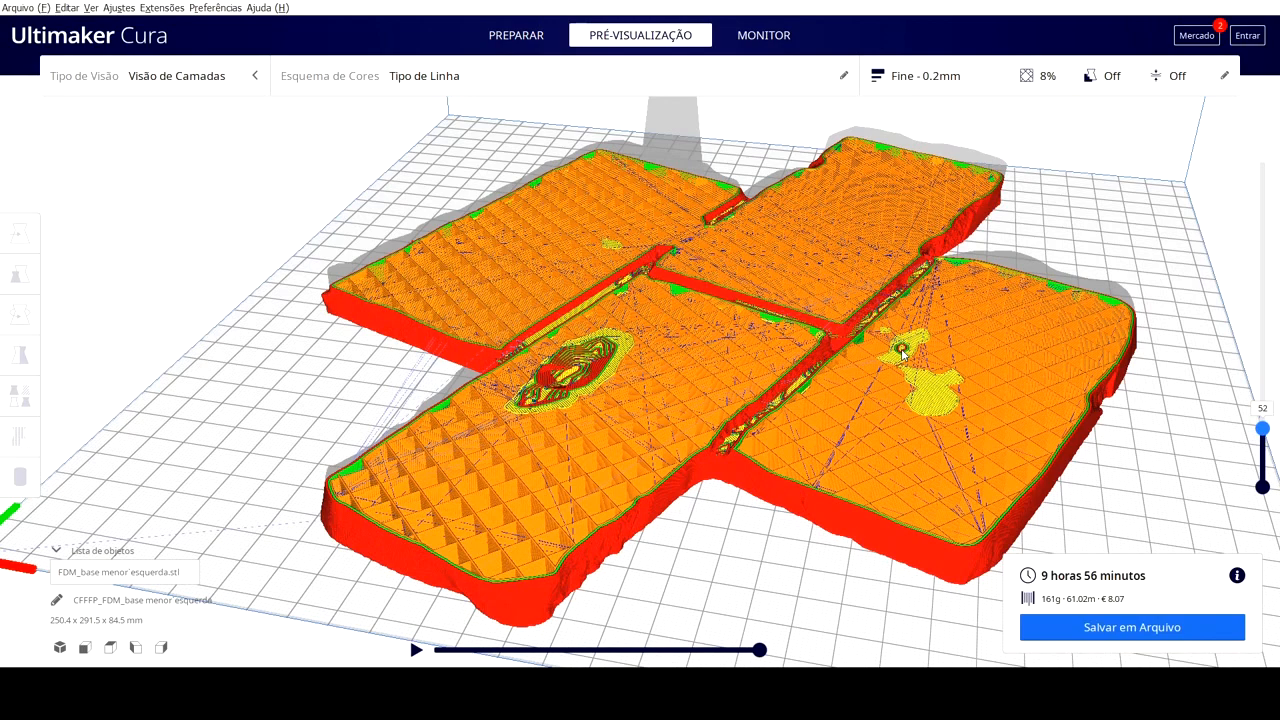
scroll(902, 355, "up", 4)
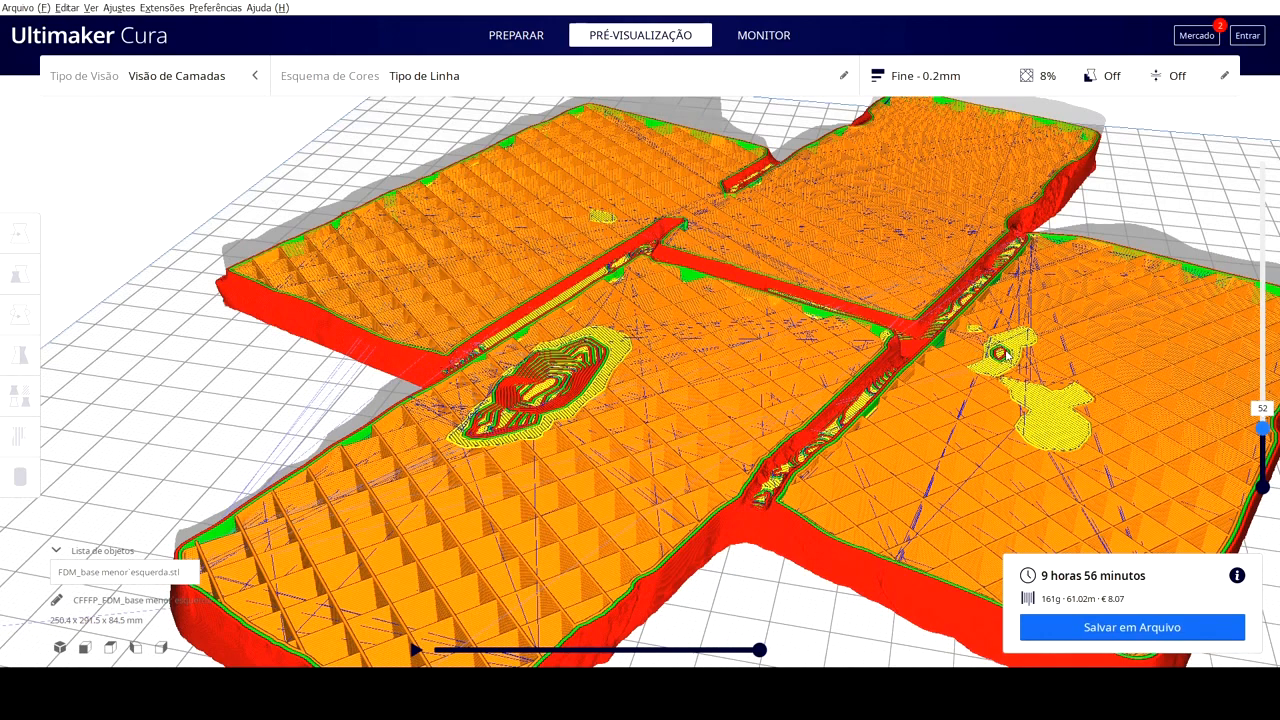
middle_click_drag(1006, 364, 920, 382)
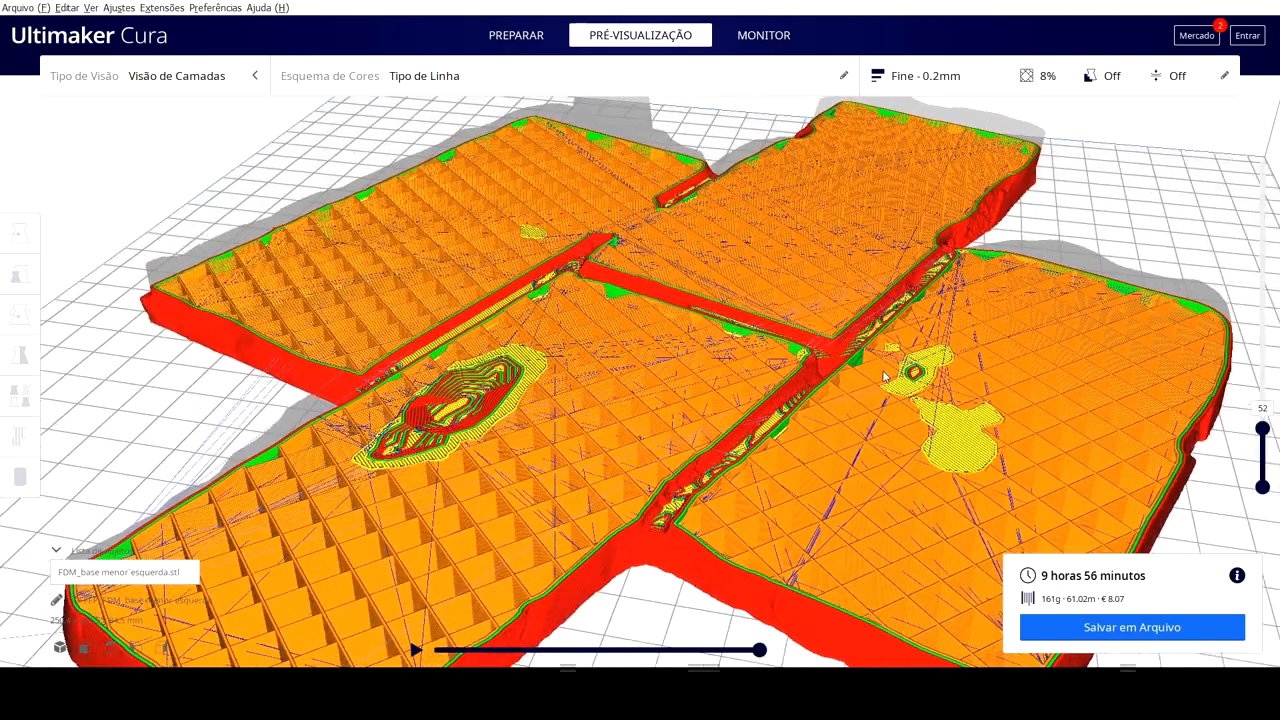
scroll(895, 400, "down", 1)
scroll(845, 457, "up", 2)
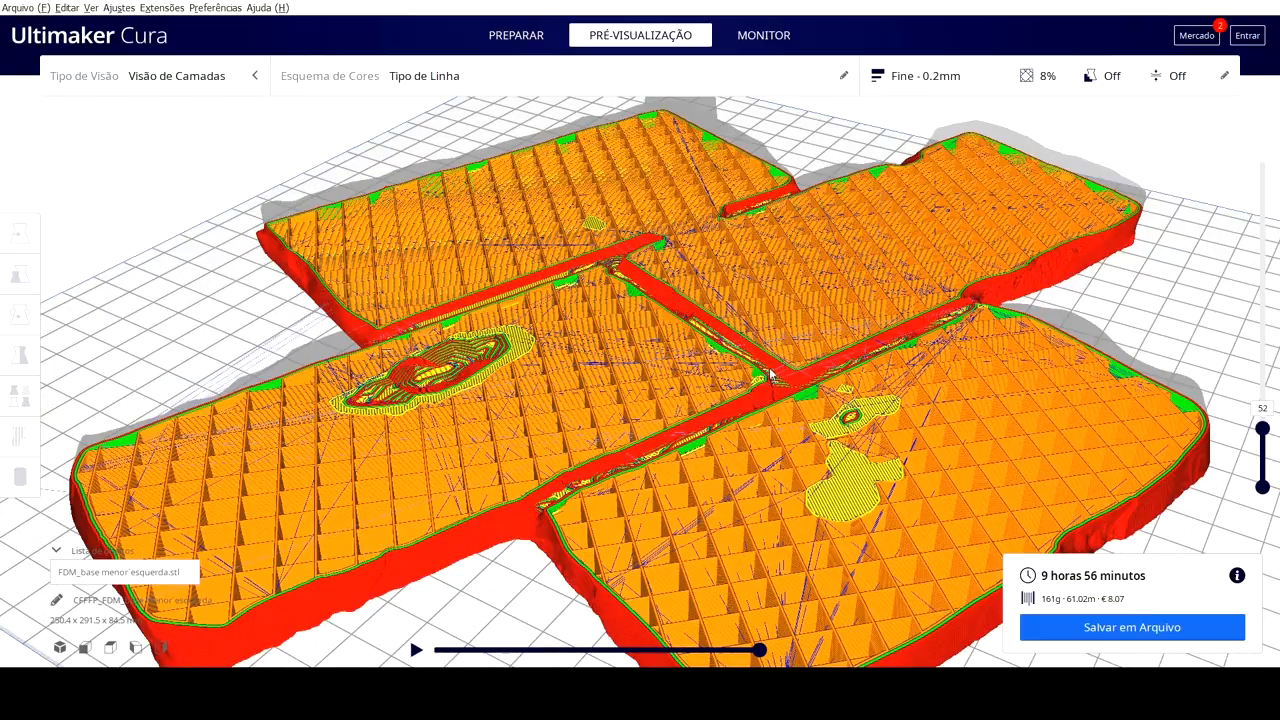
scroll(576, 413, "up", 3)
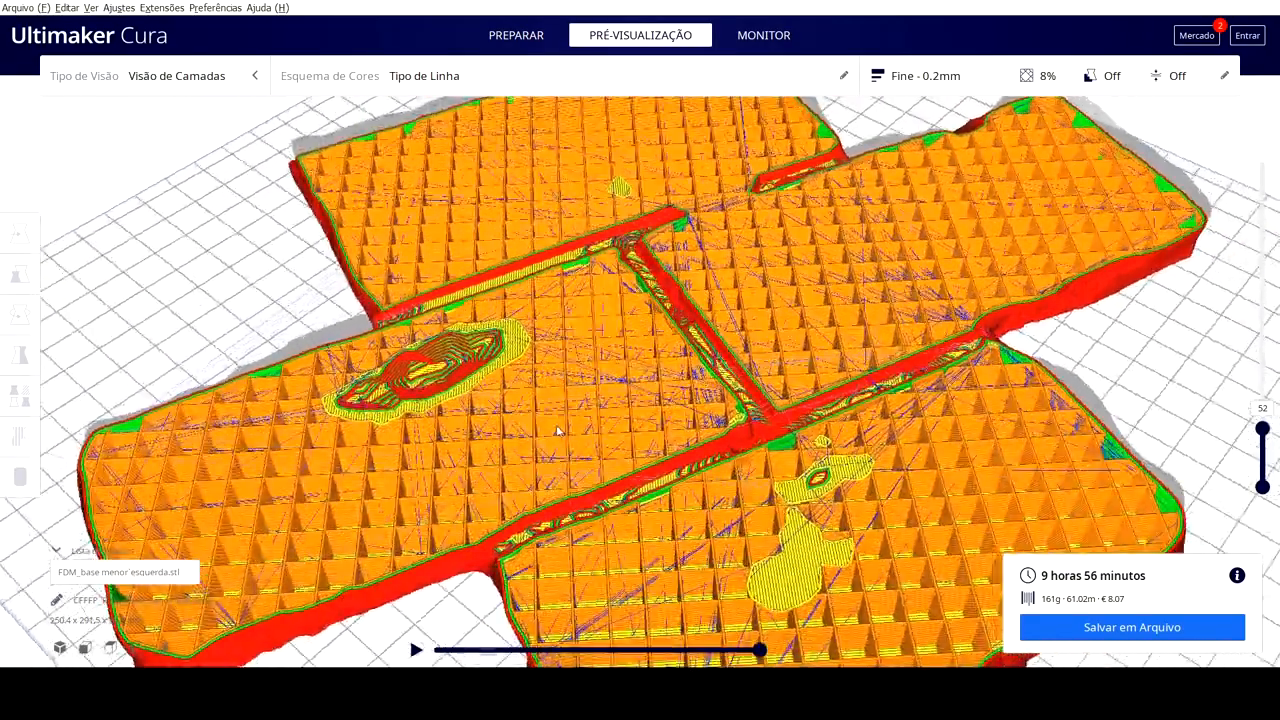
right_click_drag(597, 474, 677, 452)
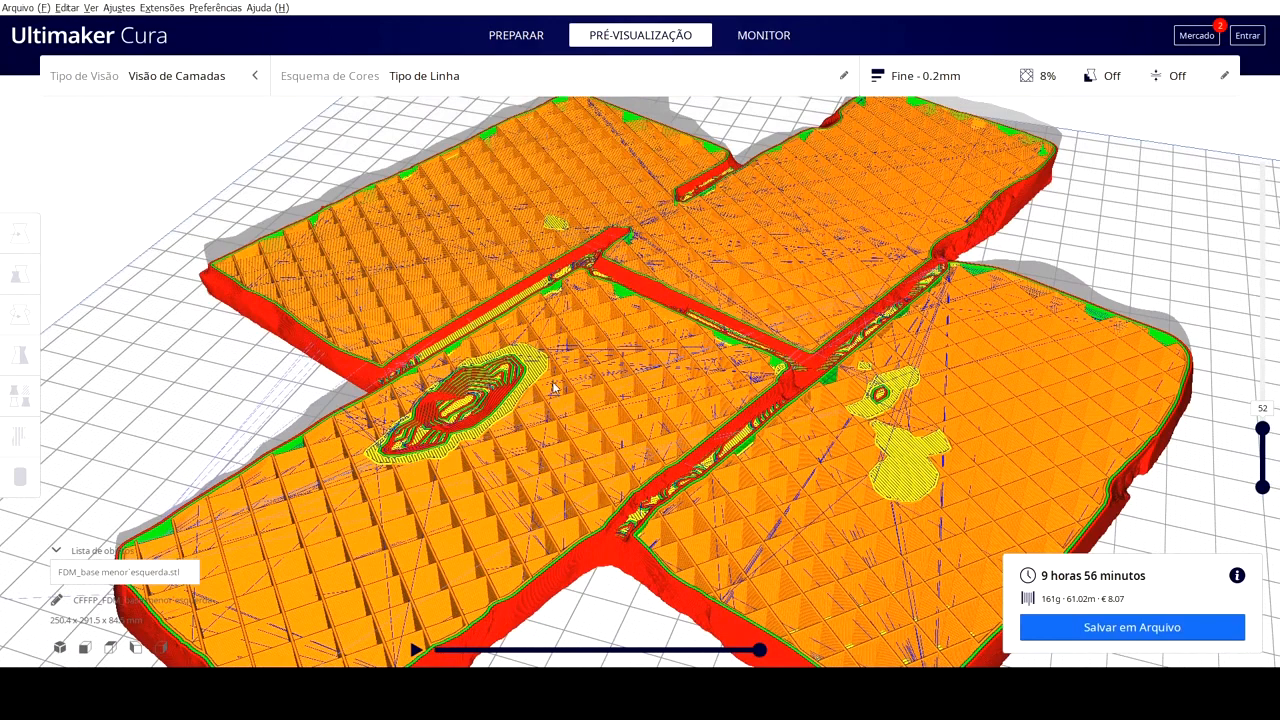